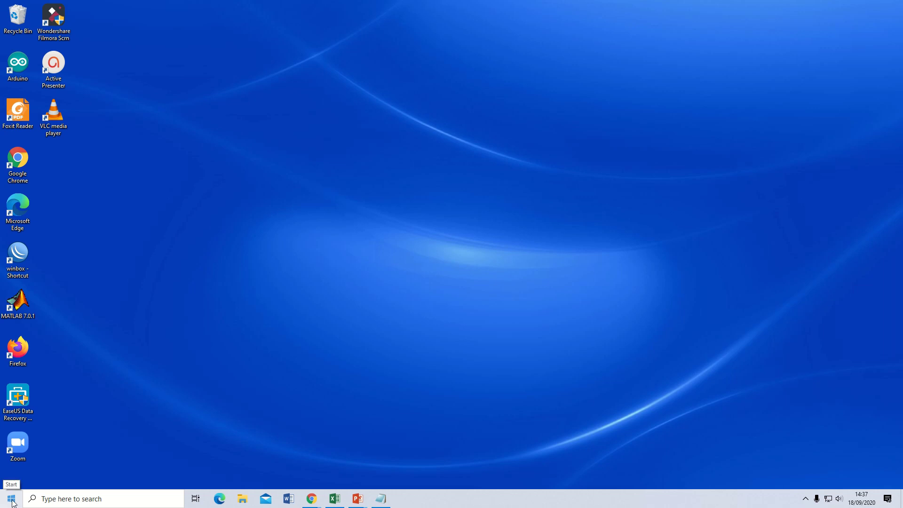
Find and launch Excel 2016, maximize its blank workbook window and select cell A1
{"action": "left_click", "coordinate": [11, 500]}
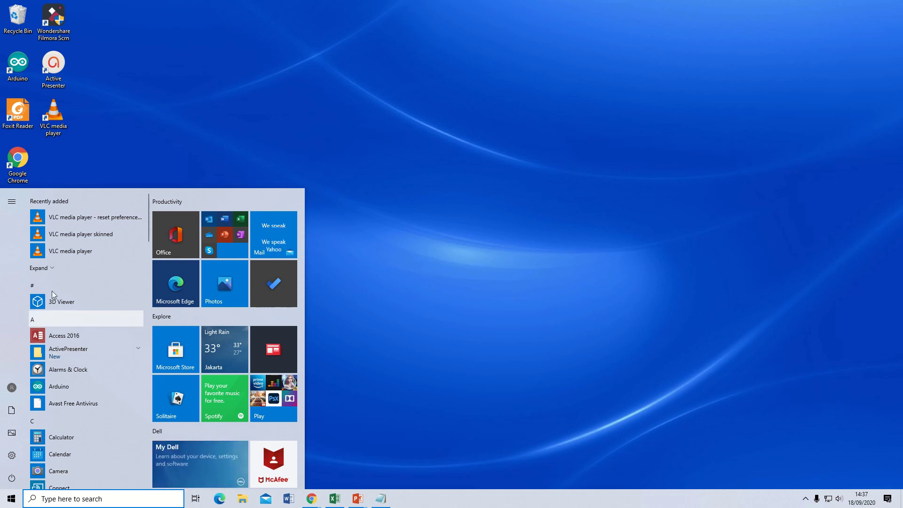
{"action": "scroll", "coordinate": [79, 255], "scroll_direction": "down", "scroll_amount": 10}
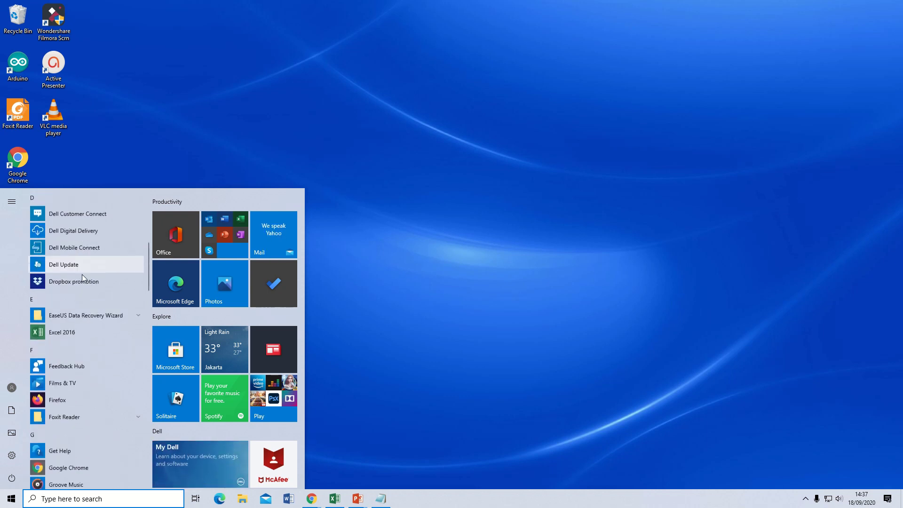
{"action": "left_click", "coordinate": [95, 500]}
{"action": "type", "text": "exc"}
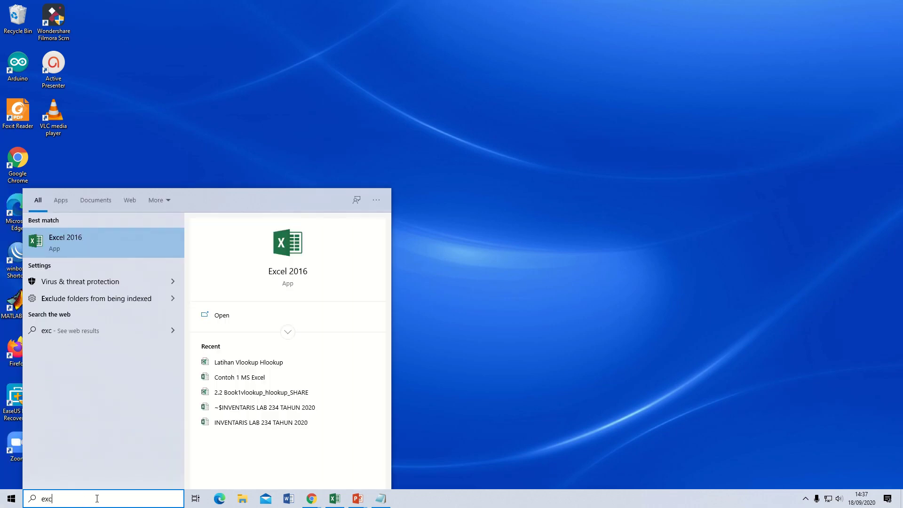
{"action": "type", "text": "el"}
{"action": "left_click", "coordinate": [137, 247]}
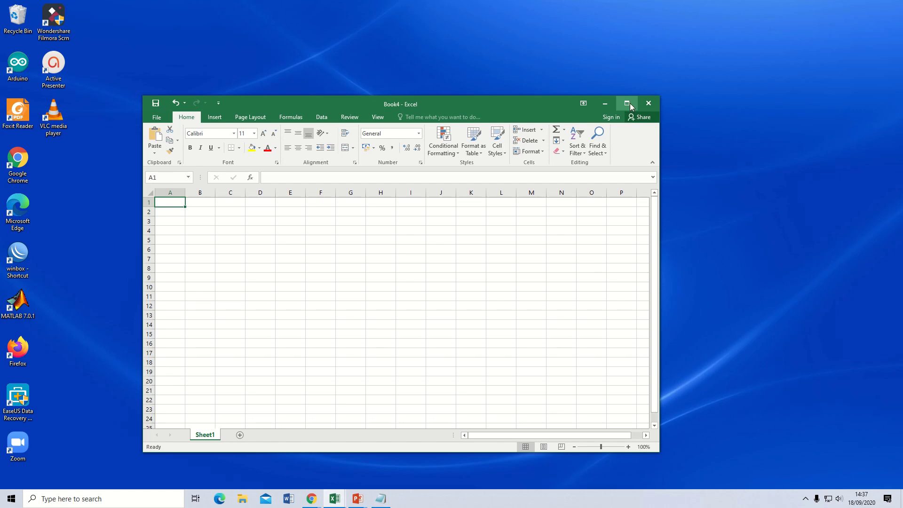
{"action": "left_click", "coordinate": [630, 103]}
{"action": "left_click", "coordinate": [298, 226]}
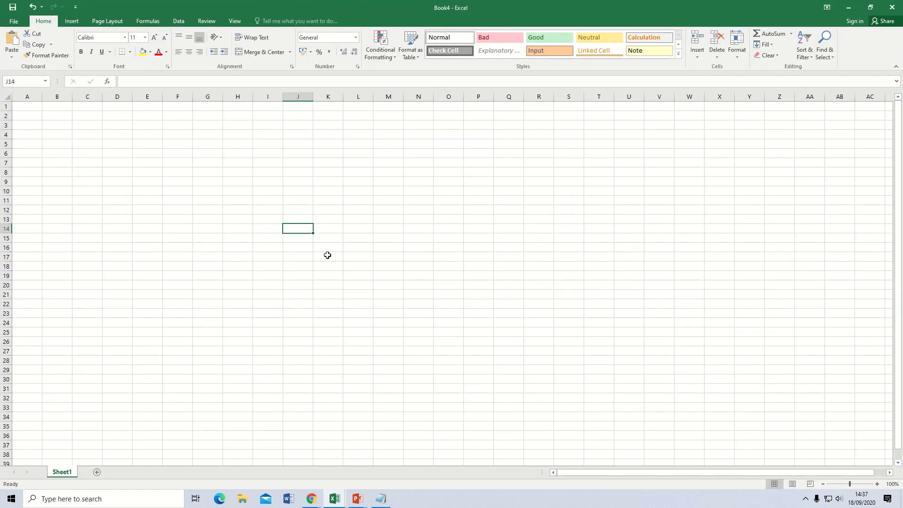
{"action": "left_click", "coordinate": [50, 132]}
{"action": "left_click", "coordinate": [36, 108]}
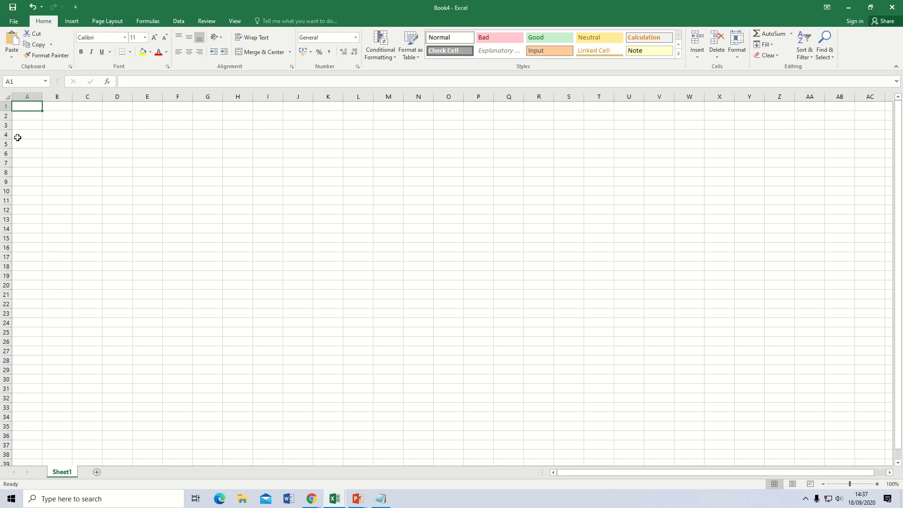
Create another new workbook from the Blank workbook template
{"action": "left_click", "coordinate": [22, 24]}
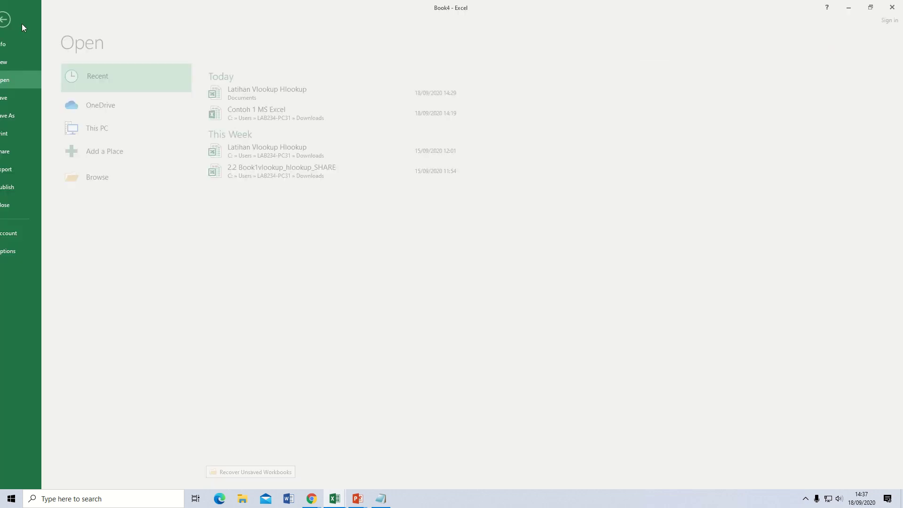
{"action": "left_click", "coordinate": [21, 22]}
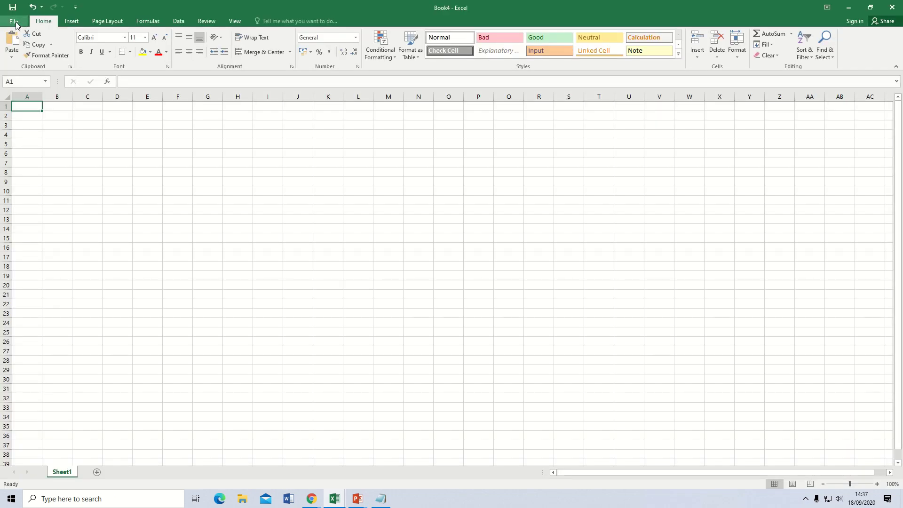
{"action": "left_click", "coordinate": [16, 24]}
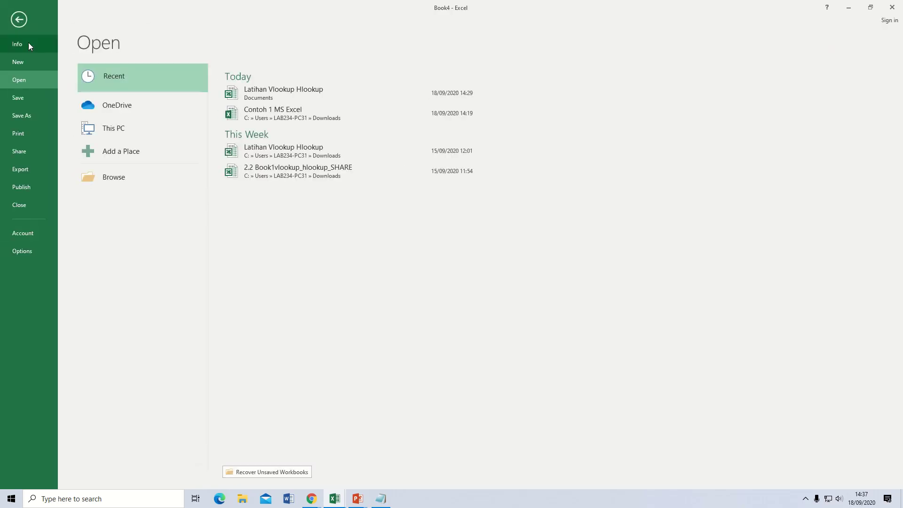
{"action": "left_click", "coordinate": [29, 64]}
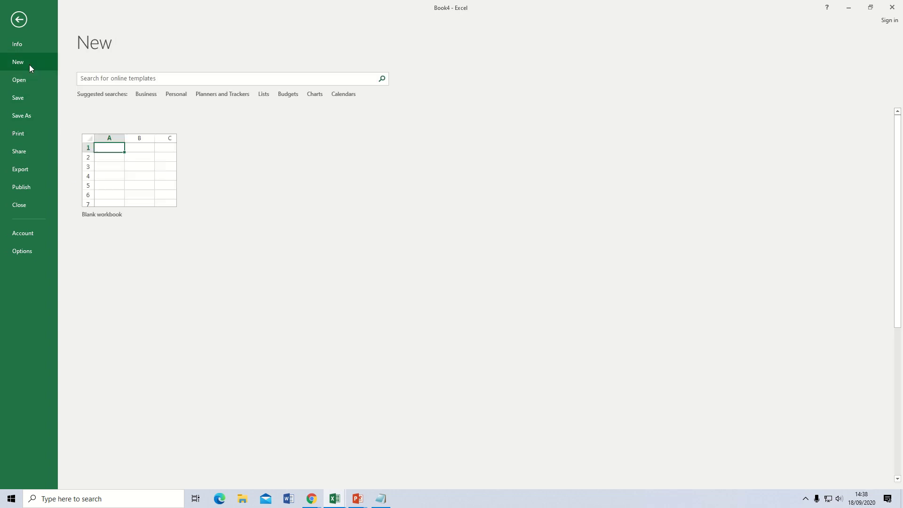
{"action": "left_click", "coordinate": [130, 190]}
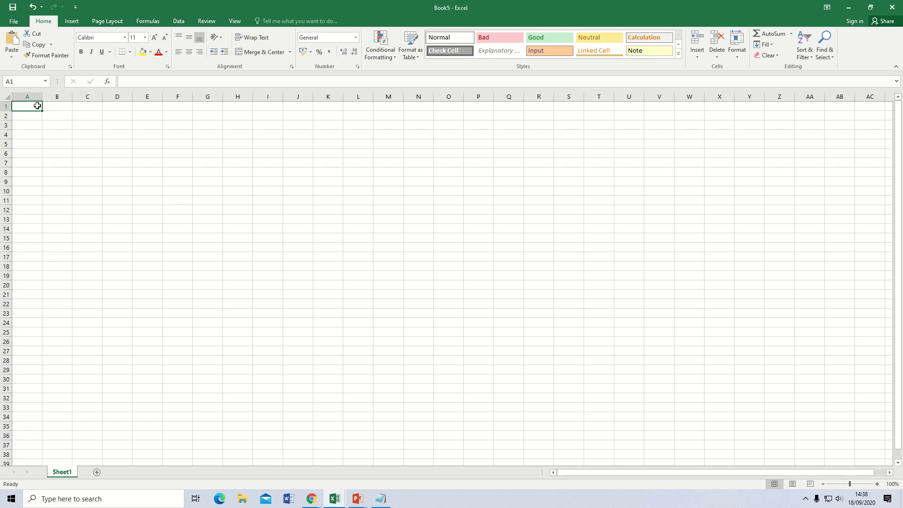
Open the existing workbook Latihan Vlookup Hlookup from the Documents folder
{"action": "left_click", "coordinate": [14, 20]}
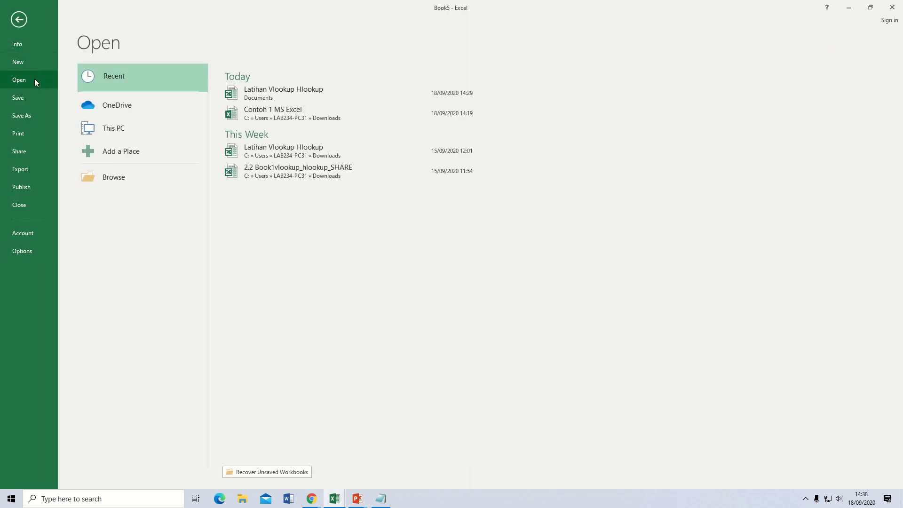
{"action": "left_click", "coordinate": [100, 172]}
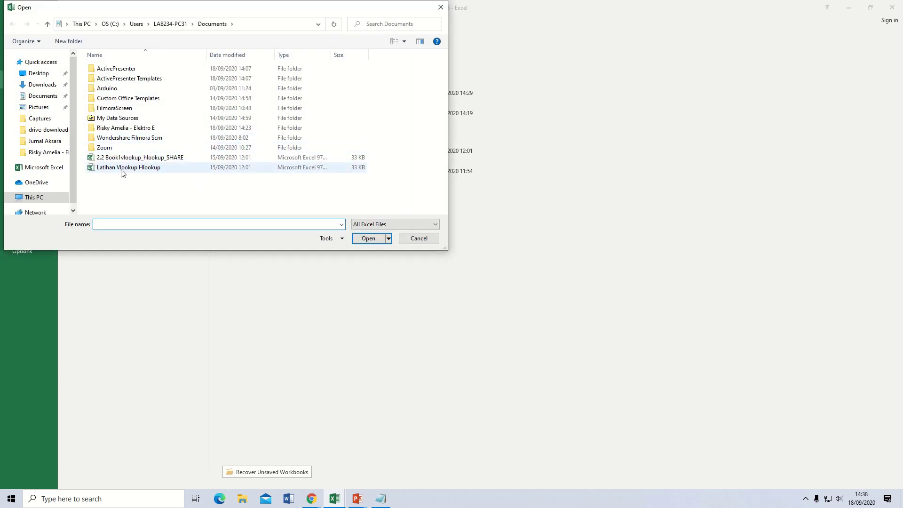
{"action": "left_click", "coordinate": [122, 173]}
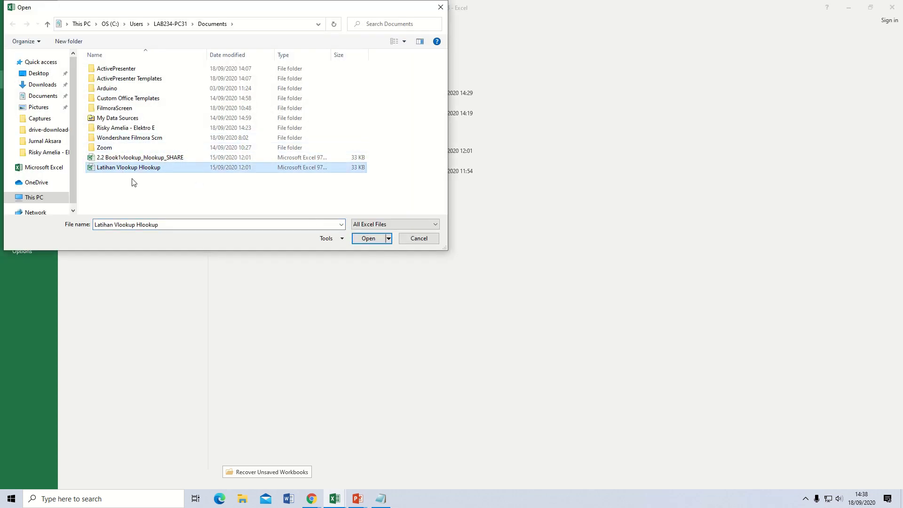
{"action": "left_click", "coordinate": [371, 238]}
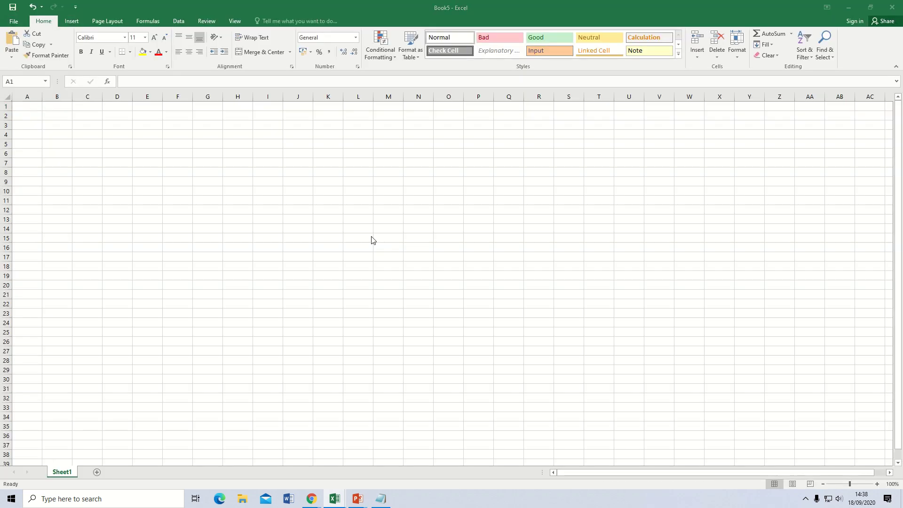
{"action": "left_click", "coordinate": [198, 250]}
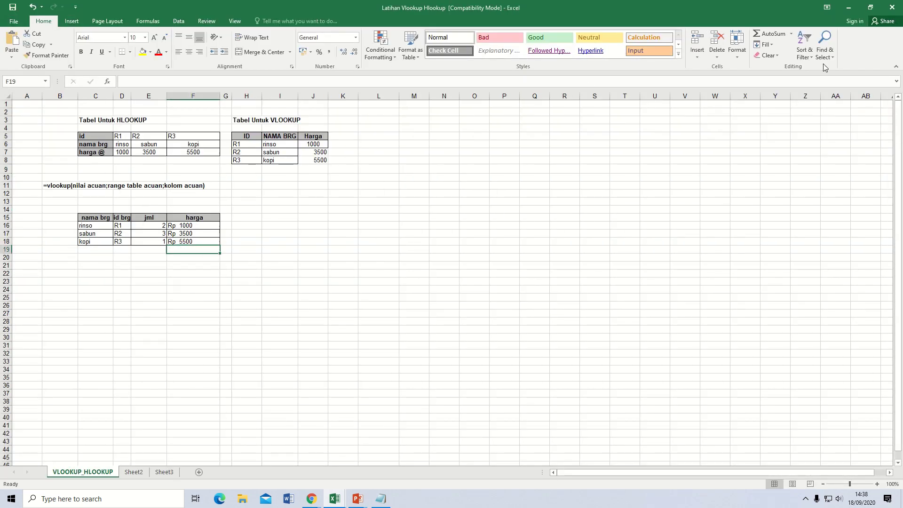
Close the Latihan Vlookup Hlookup workbook and the additional blank workbook Book5
{"action": "left_click", "coordinate": [896, 10]}
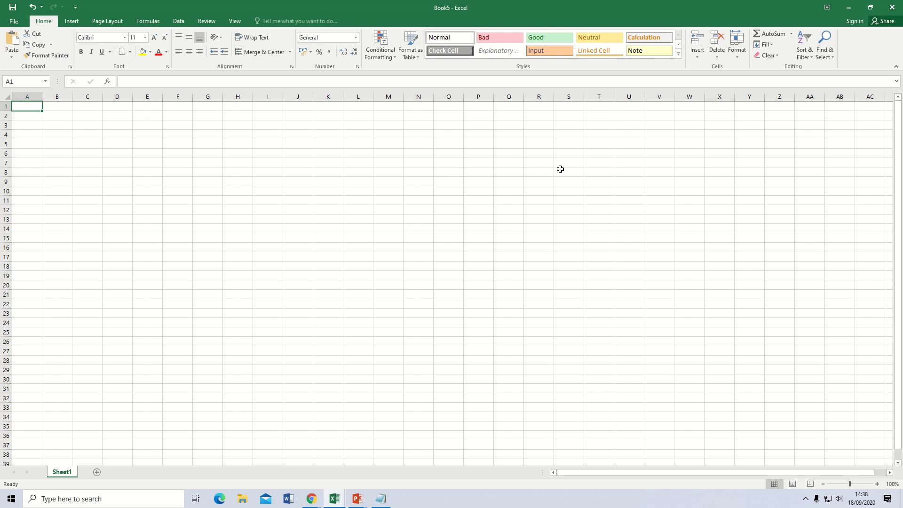
{"action": "mouse_move", "coordinate": [340, 501]}
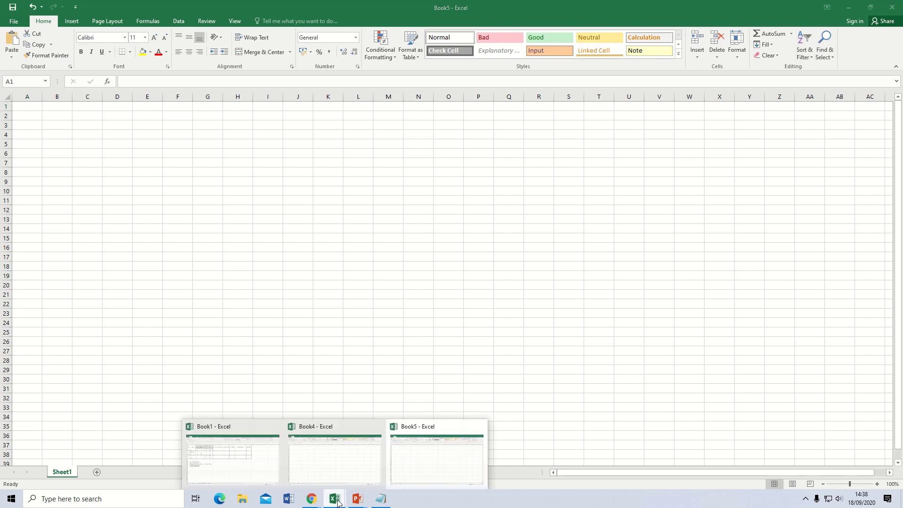
{"action": "left_click", "coordinate": [479, 426]}
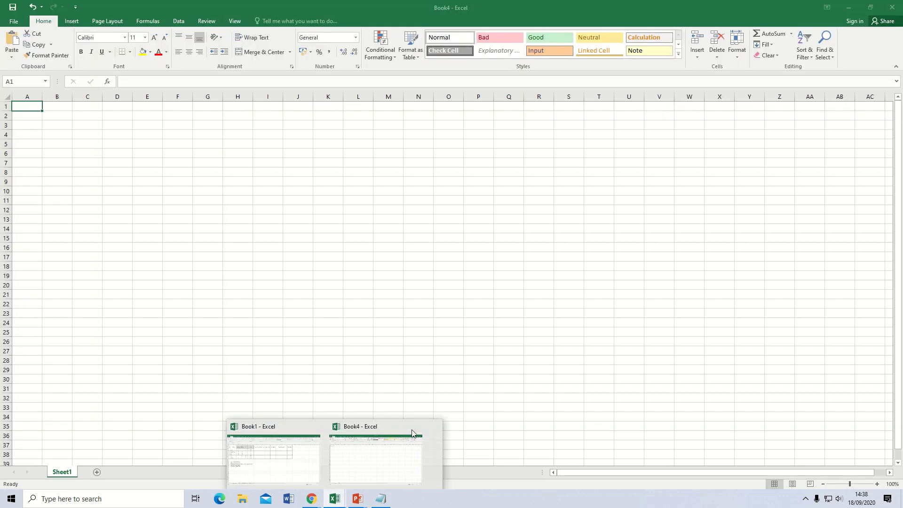
{"action": "left_click", "coordinate": [247, 183]}
{"action": "left_click", "coordinate": [272, 156]}
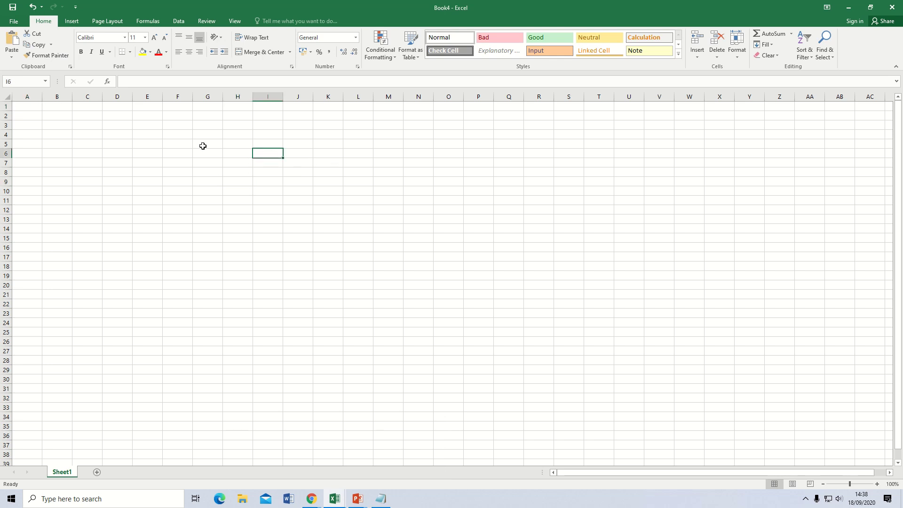
{"action": "left_click", "coordinate": [184, 150]}
{"action": "left_click", "coordinate": [119, 131]}
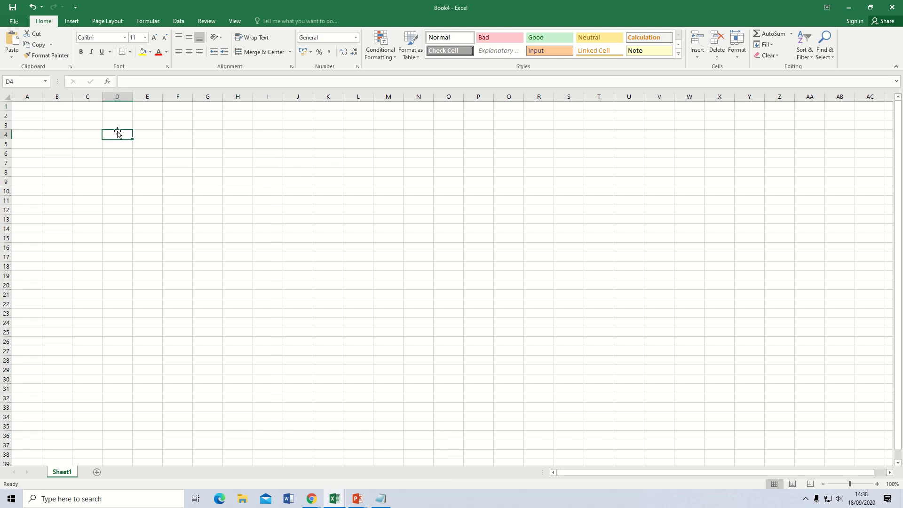
{"action": "left_click", "coordinate": [94, 142]}
{"action": "left_click", "coordinate": [151, 191]}
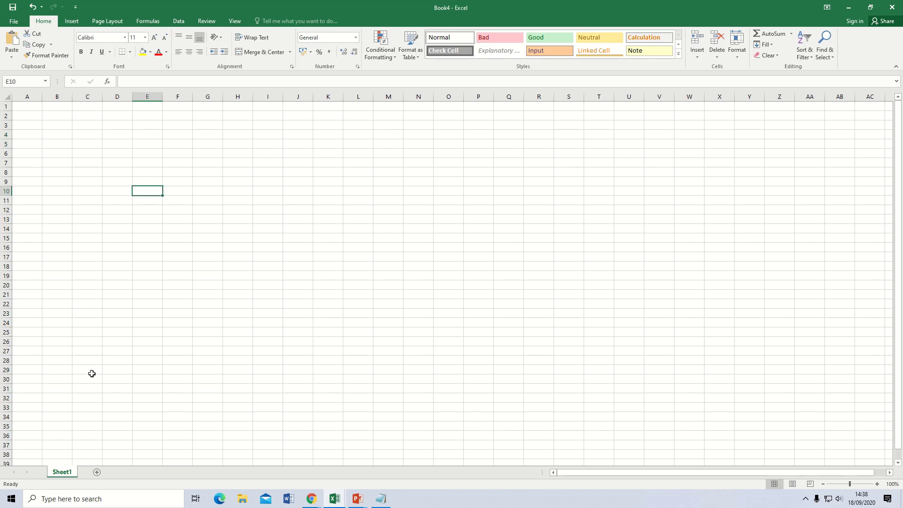
{"action": "left_click", "coordinate": [24, 184]}
Save the blank workbook in the student's folder inside Documents, naming it Latihan Excel followed by the student's name and Elektro E
{"action": "left_click", "coordinate": [16, 22]}
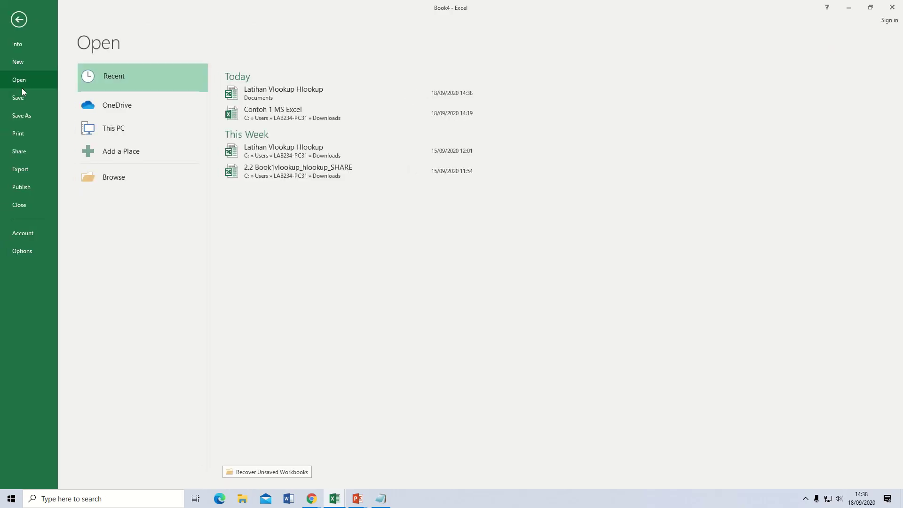
{"action": "left_click", "coordinate": [25, 111]}
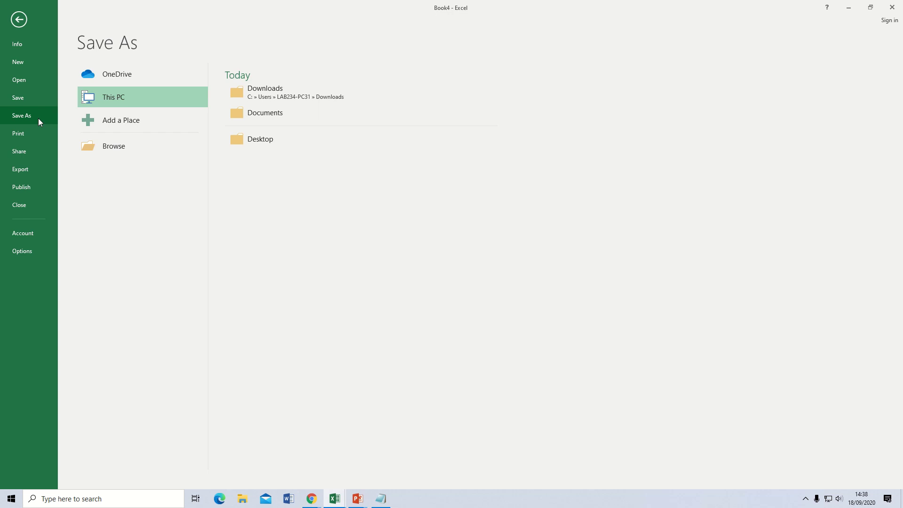
{"action": "left_click", "coordinate": [115, 146]}
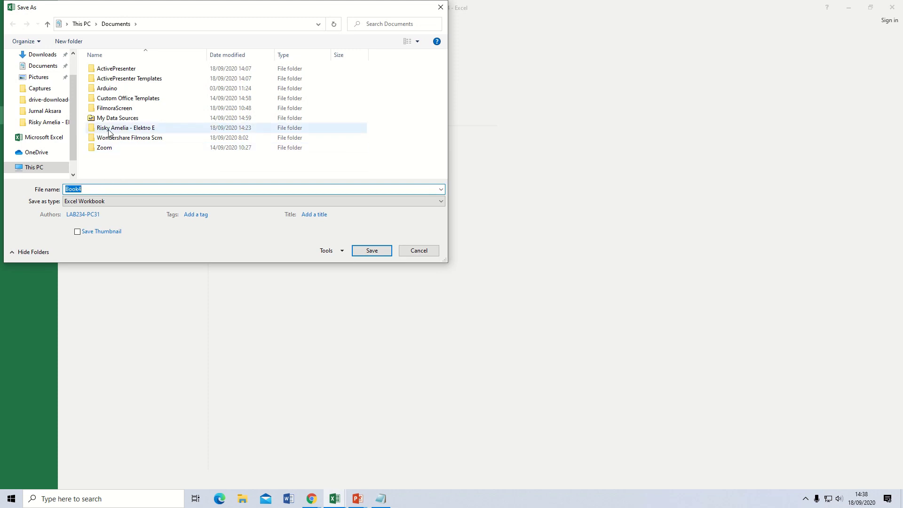
{"action": "left_click", "coordinate": [109, 131]}
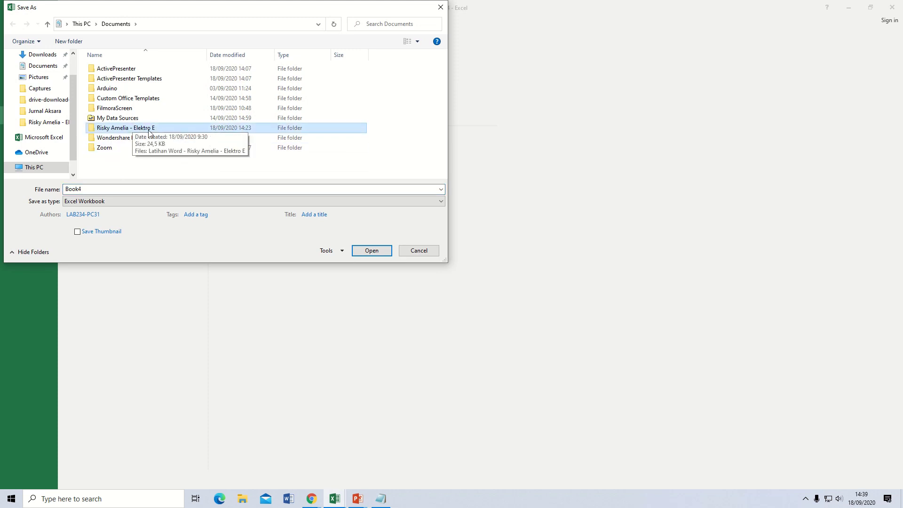
{"action": "double_click", "coordinate": [173, 129]}
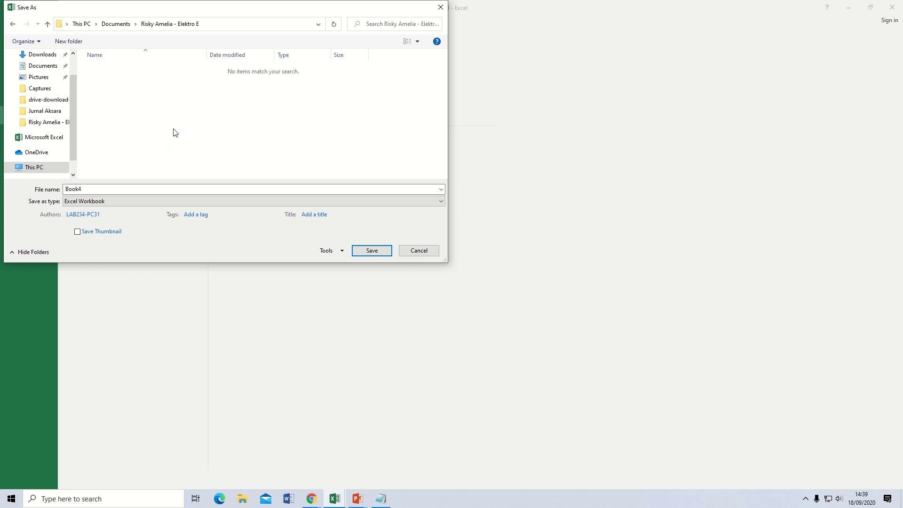
{"action": "double_click", "coordinate": [117, 188]}
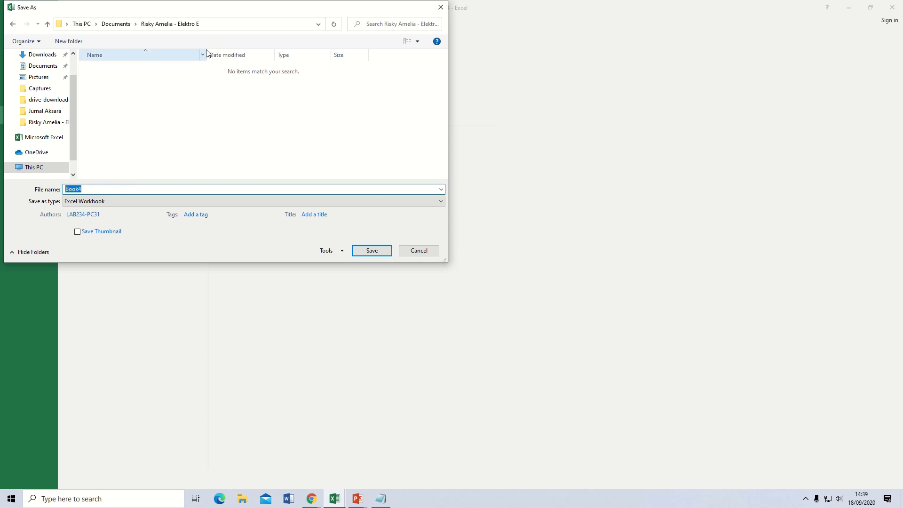
{"action": "type", "text": "Latihan "}
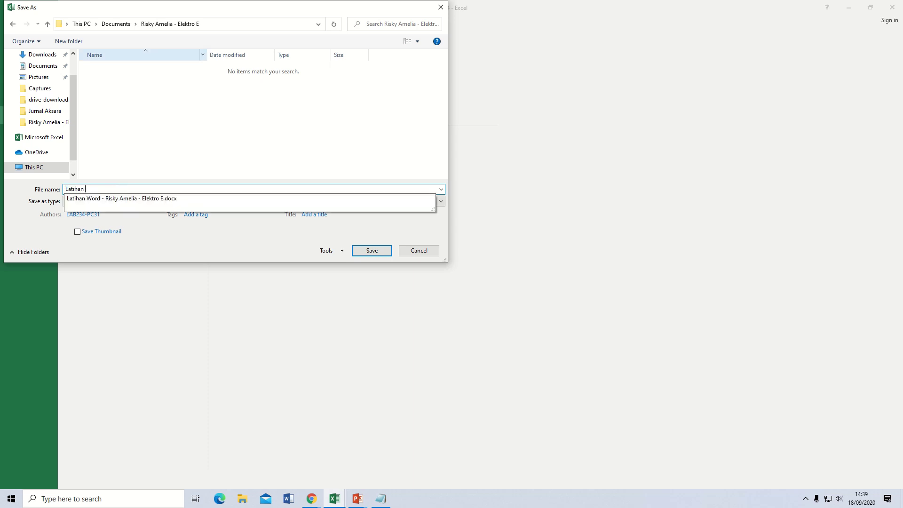
{"action": "type", "text": "E"}
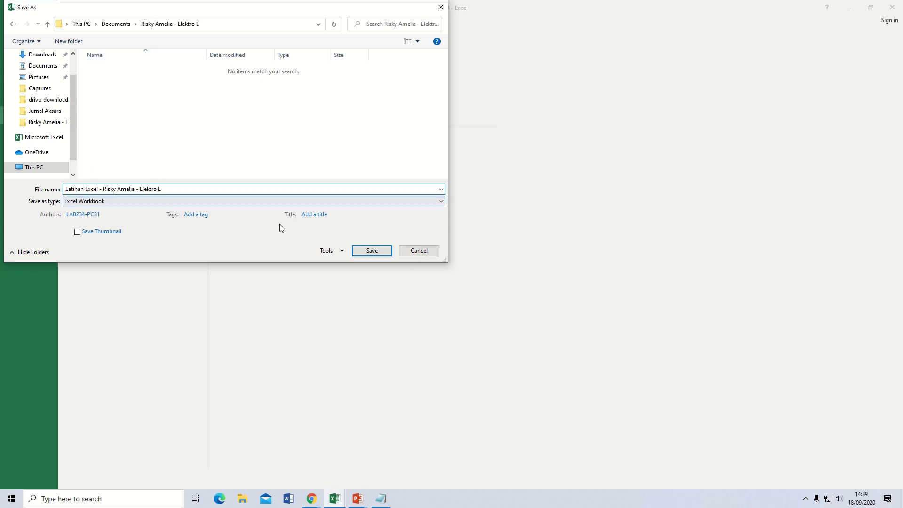
{"action": "left_click", "coordinate": [376, 251]}
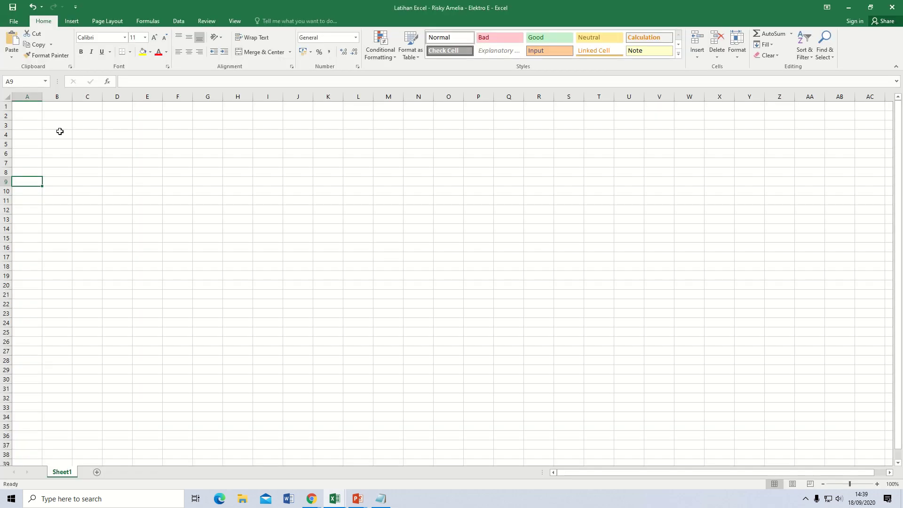
{"action": "left_click", "coordinate": [148, 126]}
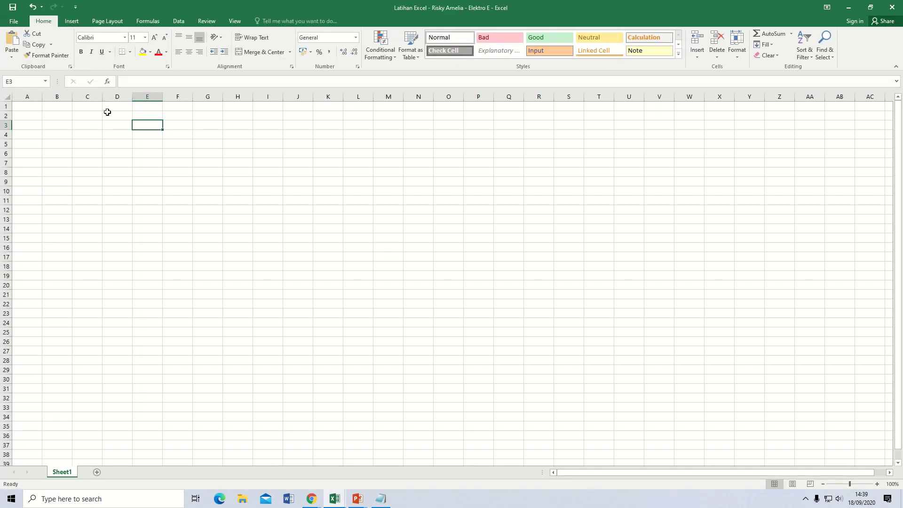
{"action": "left_click", "coordinate": [107, 114]}
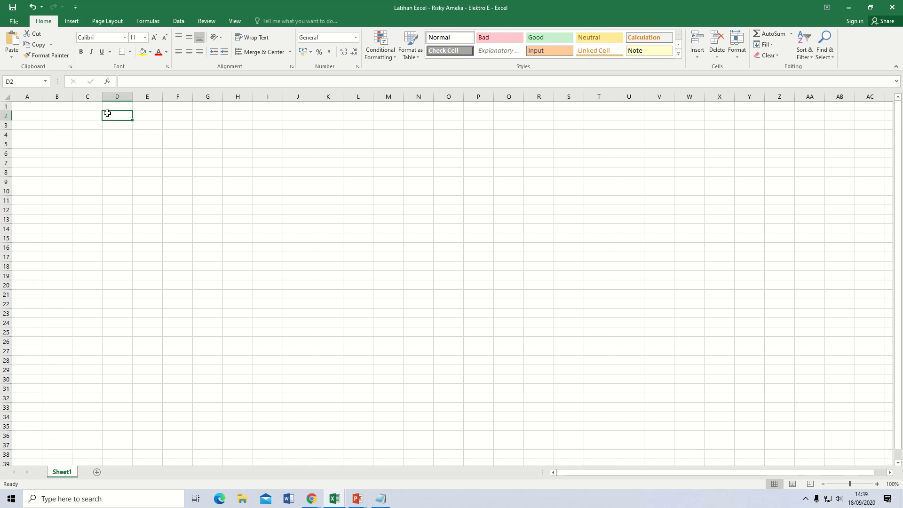
{"action": "left_click", "coordinate": [47, 122]}
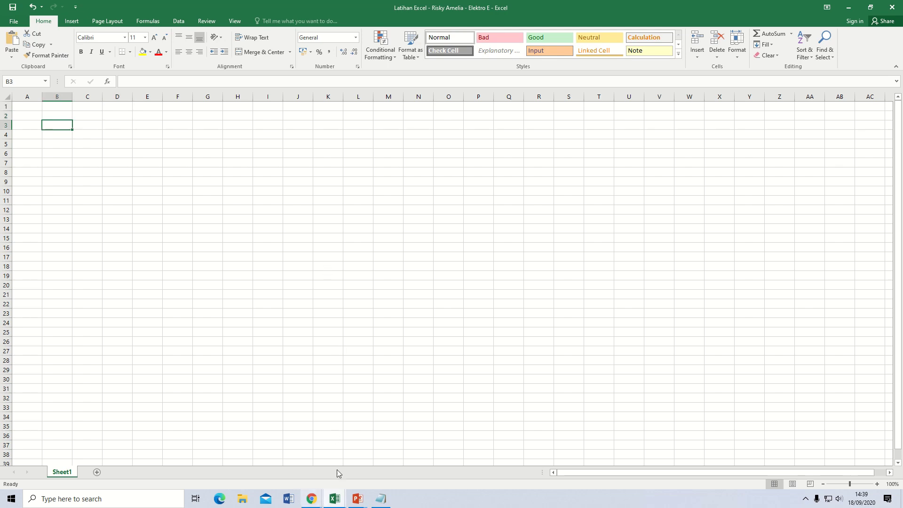
Switch to the already open Book1 workbook containing the student grades table
{"action": "left_click", "coordinate": [335, 500]}
{"action": "left_click", "coordinate": [269, 457]}
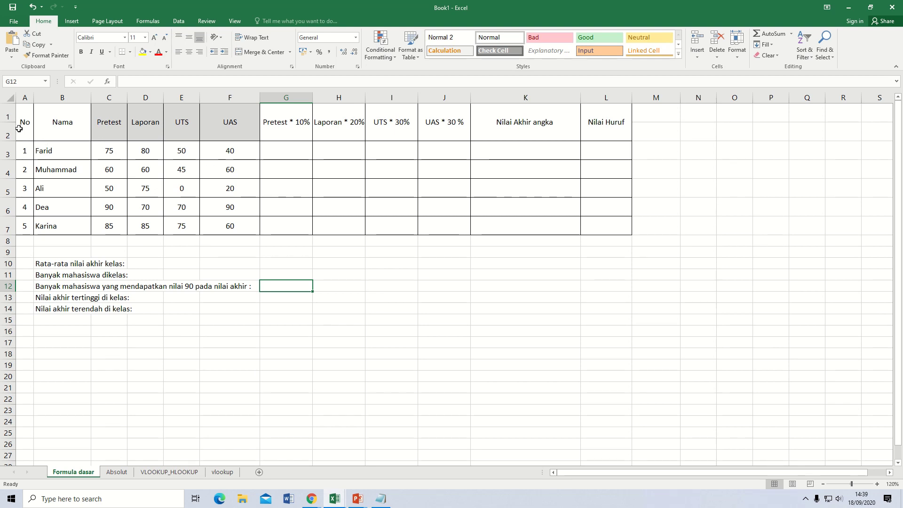
{"action": "left_click", "coordinate": [77, 297]}
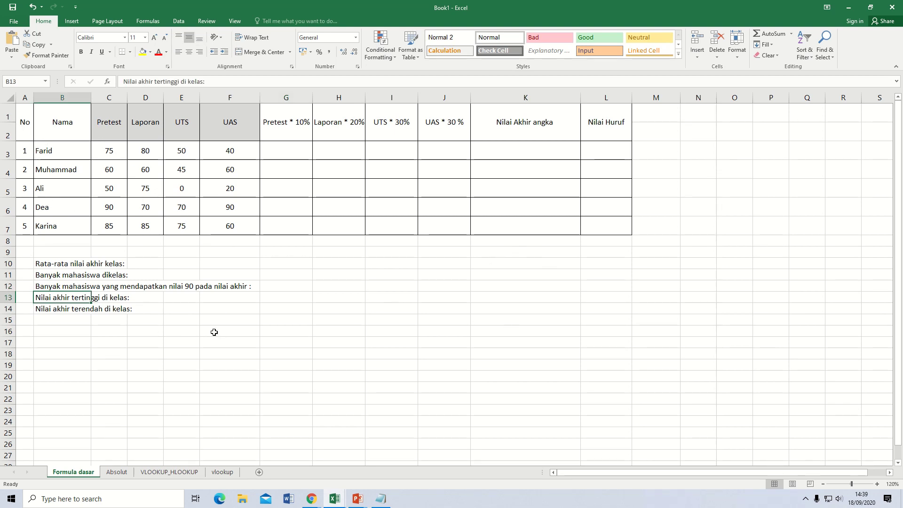
{"action": "left_click", "coordinate": [273, 285]}
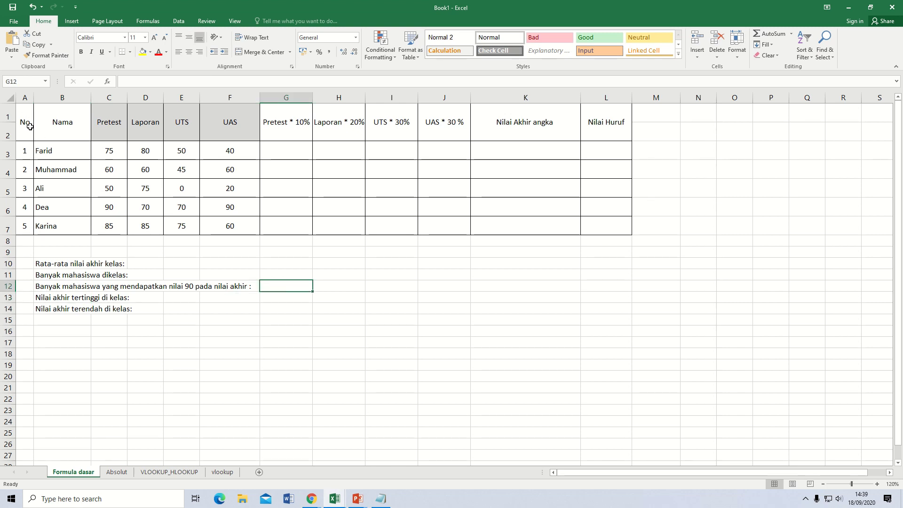
{"action": "left_click", "coordinate": [339, 329]}
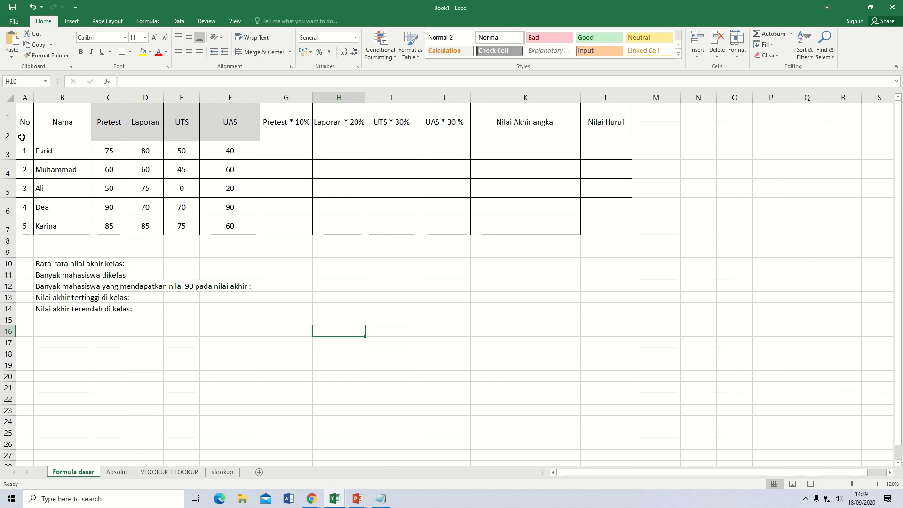
Make the grade table's header row bold from No through Nilai Huruf
{"action": "left_click_drag", "start_coordinate": [21, 137], "coordinate": [589, 123]}
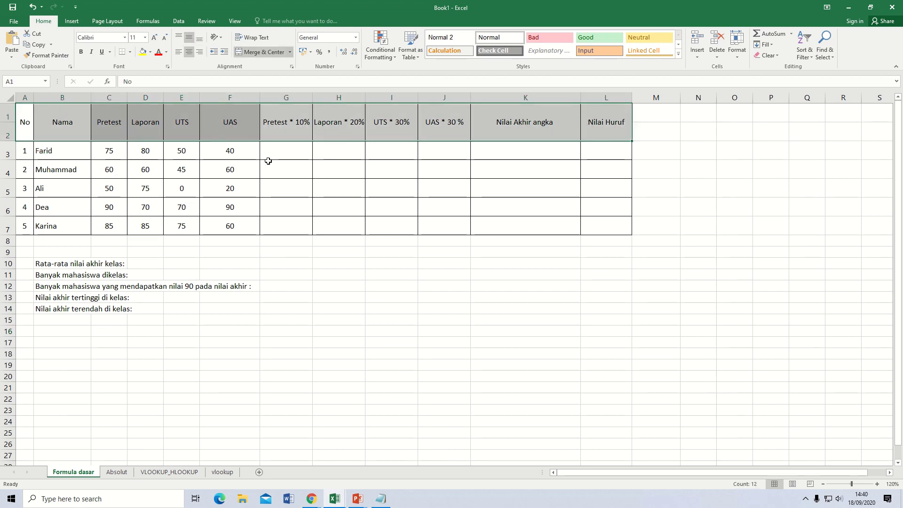
{"action": "left_click", "coordinate": [81, 52]}
{"action": "left_click", "coordinate": [338, 297]}
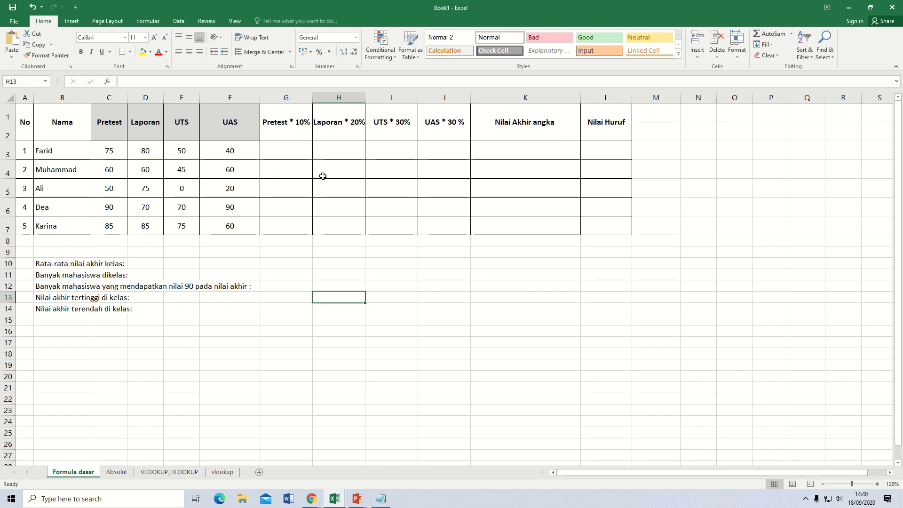
Try to enter the formula =C3*0.1 in G3 for the first student's Pretest * 10% score
{"action": "left_click", "coordinate": [284, 147]}
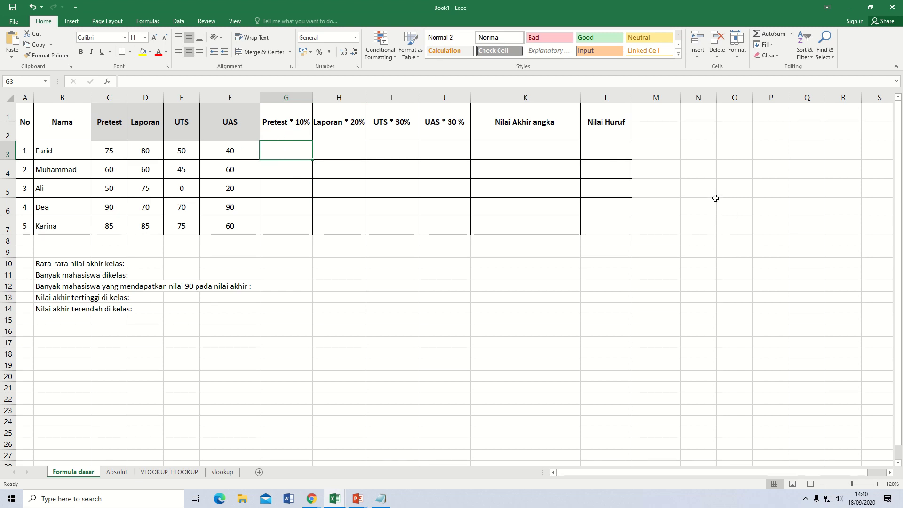
{"action": "type", "text": "="}
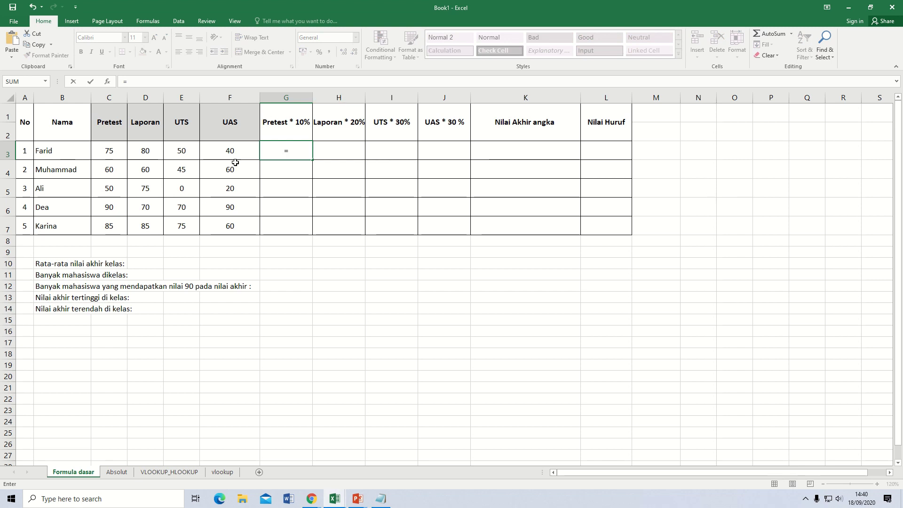
{"action": "left_click", "coordinate": [117, 148]}
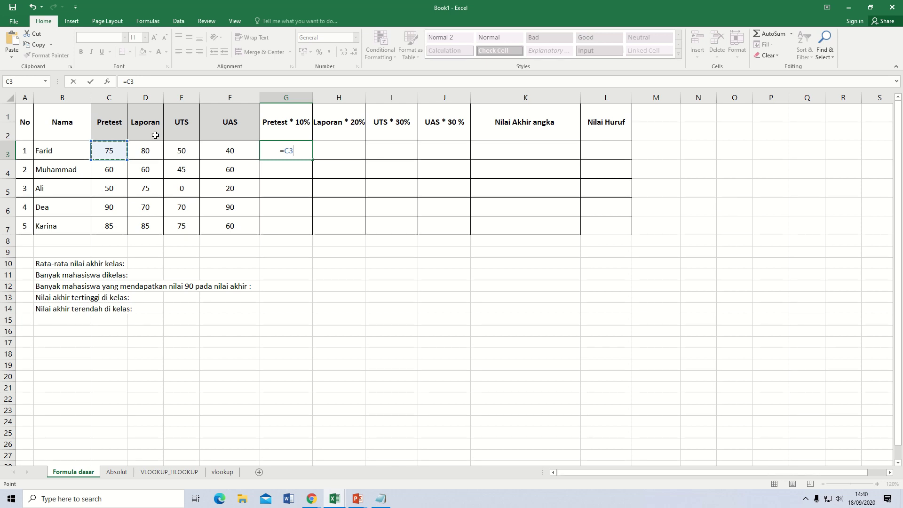
{"action": "type", "text": "*"}
{"action": "type", "text": "0.1"}
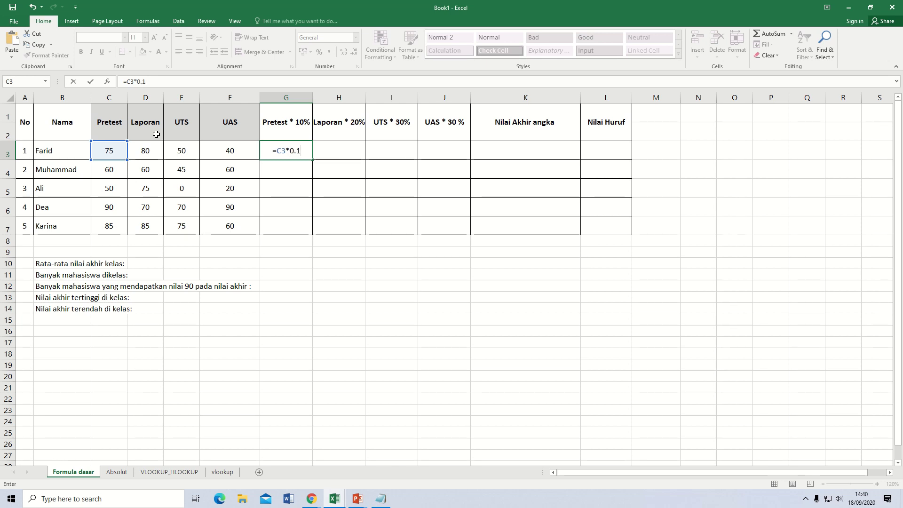
{"action": "key", "text": "Return"}
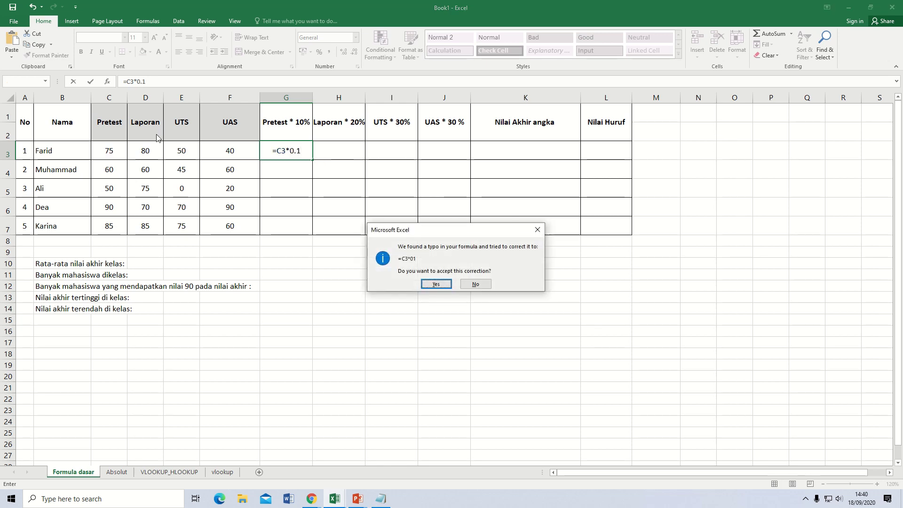
{"action": "left_click", "coordinate": [538, 229]}
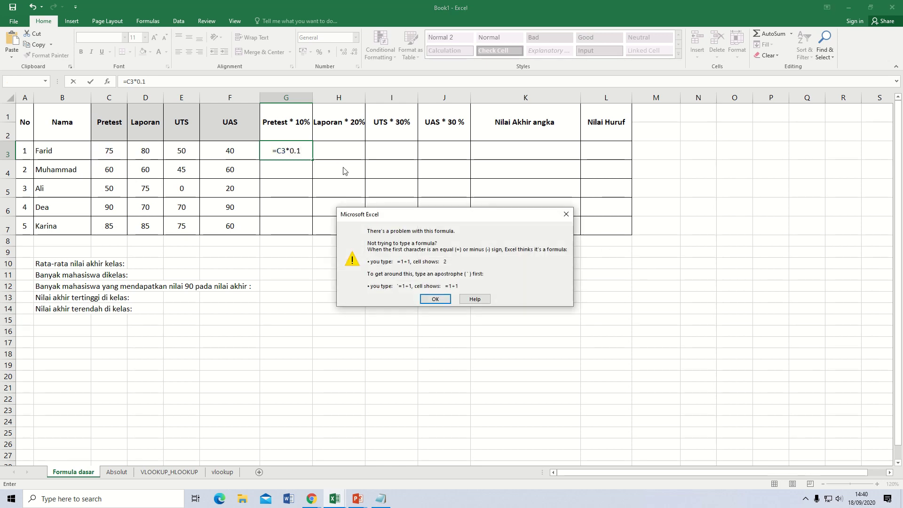
{"action": "left_click", "coordinate": [566, 214]}
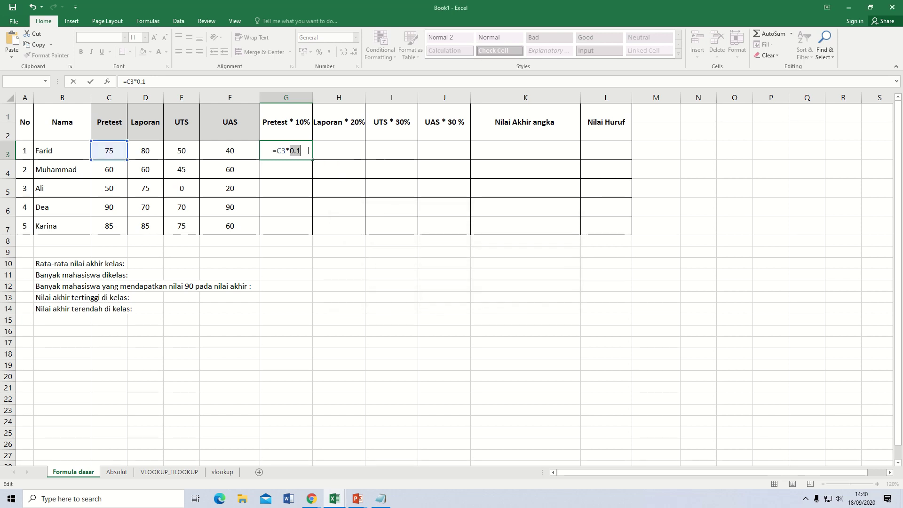
Correct the formula in G3 to =C3*0,1, using a comma as the decimal separator
{"action": "left_click", "coordinate": [311, 151]}
{"action": "key", "text": "BackSpace"}
{"action": "key", "text": "BackSpace"}
{"action": "type", "text": ",1"}
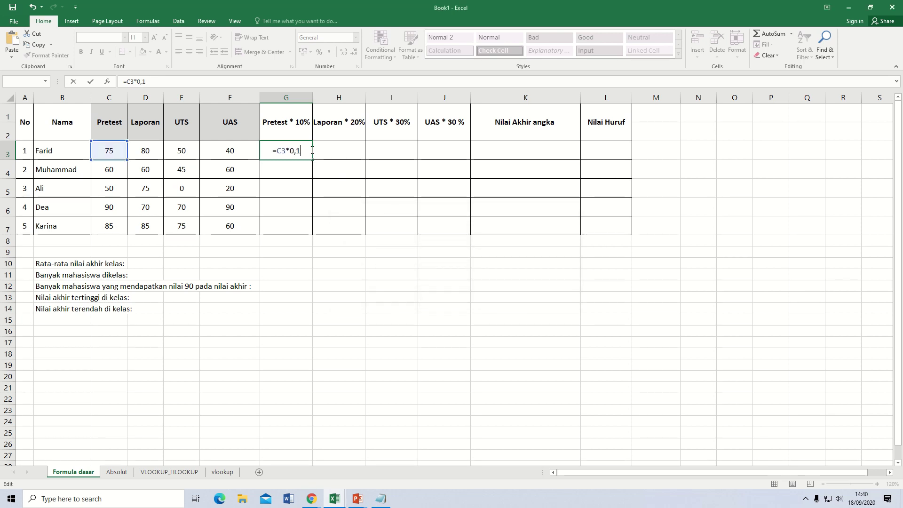
{"action": "key", "text": "Return"}
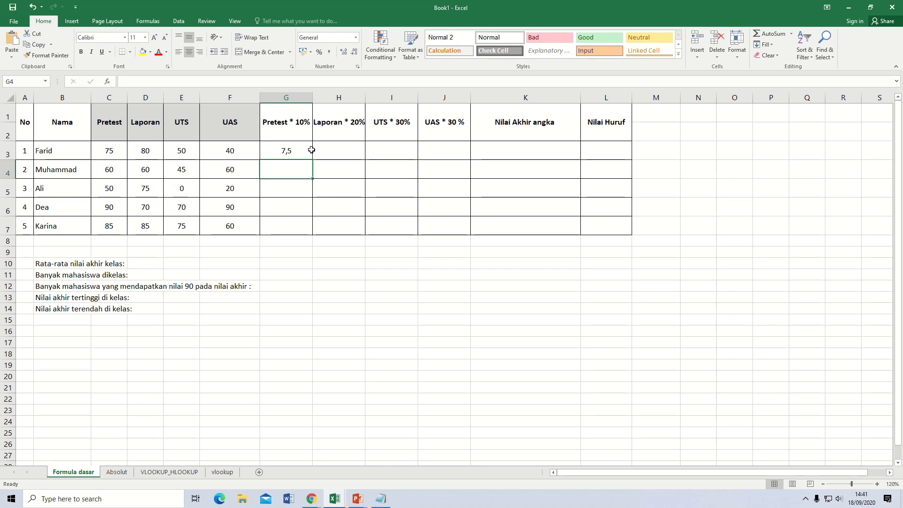
Fill the Pretest * 10% formula from G3 down to G7 for the remaining students
{"action": "left_click", "coordinate": [299, 152]}
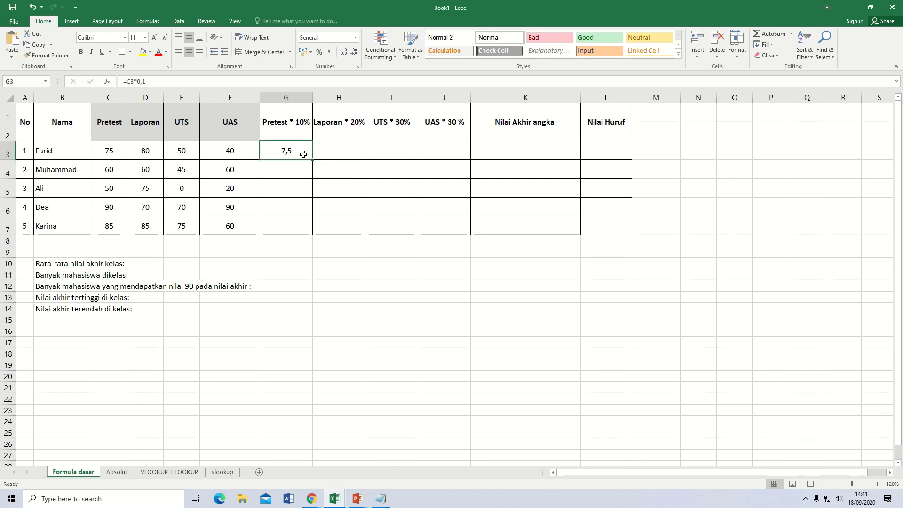
{"action": "left_click_drag", "start_coordinate": [312, 160], "coordinate": [311, 236]}
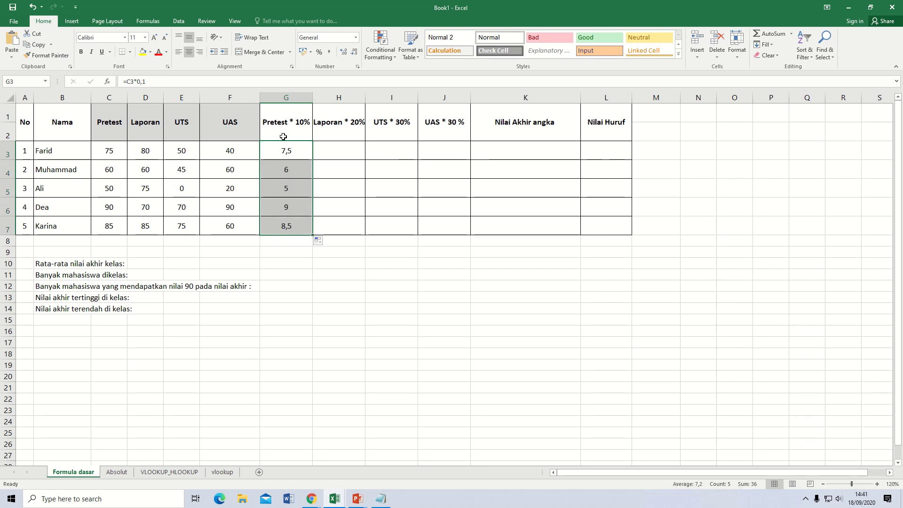
{"action": "left_click", "coordinate": [310, 147]}
Enter the formula =D3*0,2 in H3 for the first student's Laporan * 20% score
{"action": "left_click", "coordinate": [339, 146]}
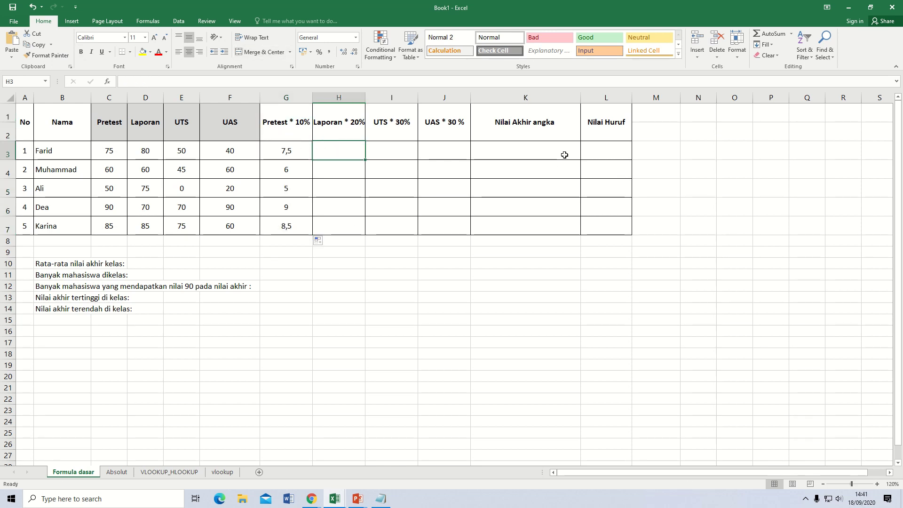
{"action": "type", "text": "="}
{"action": "left_click", "coordinate": [143, 150]}
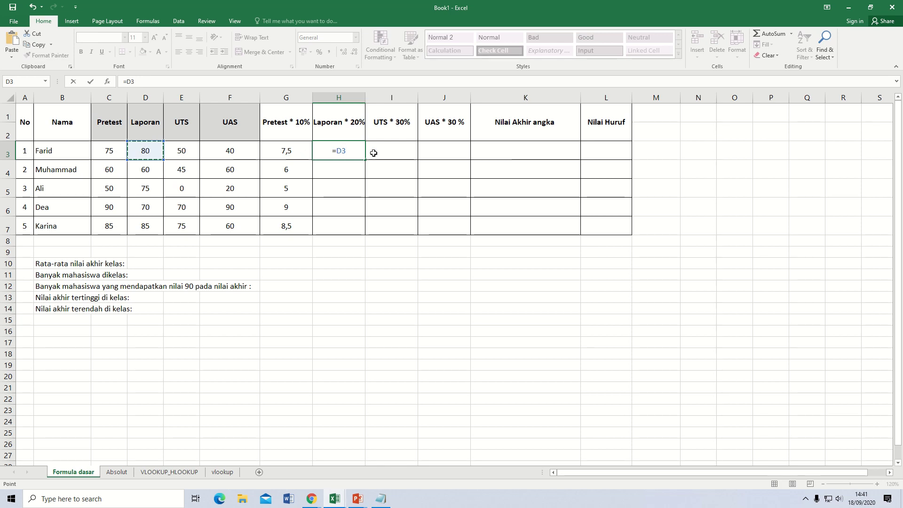
{"action": "type", "text": "*"}
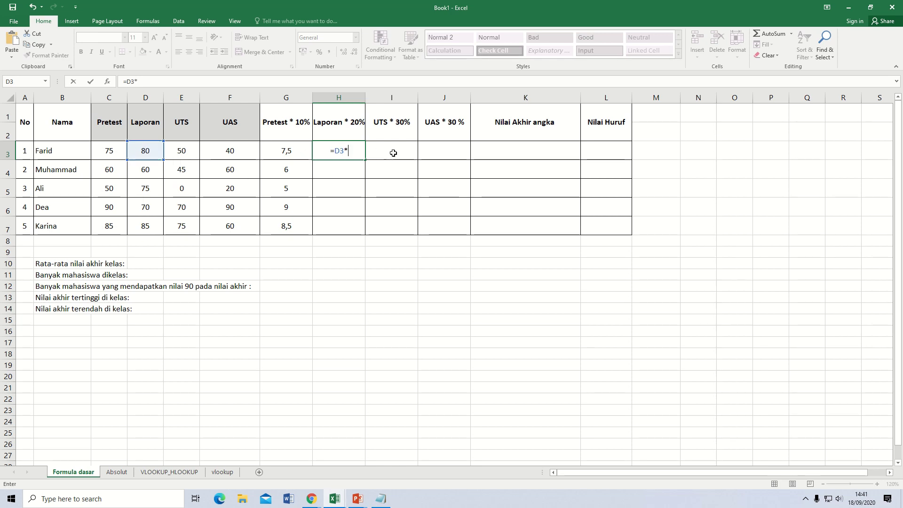
{"action": "type", "text": "0,2"}
{"action": "key", "text": "Return"}
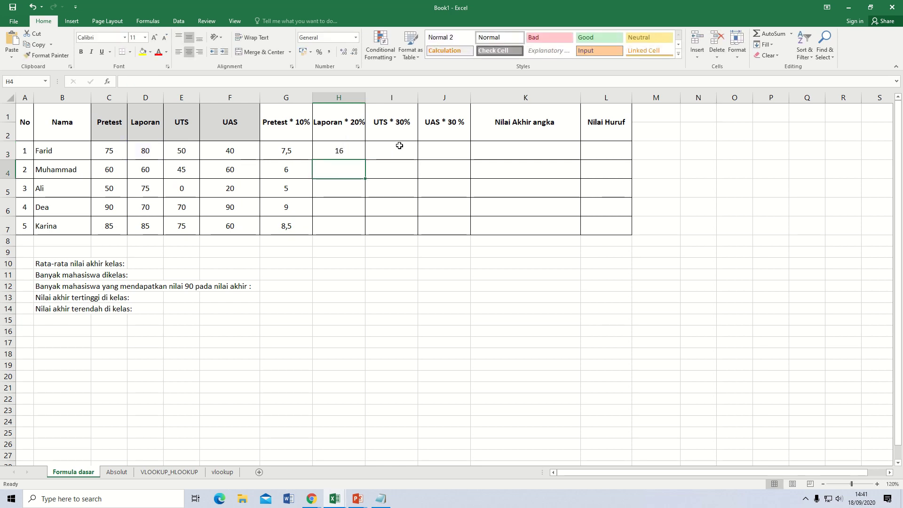
Fill the Laporan * 20% formula from H3 down to H7 for the remaining students
{"action": "left_click", "coordinate": [352, 153]}
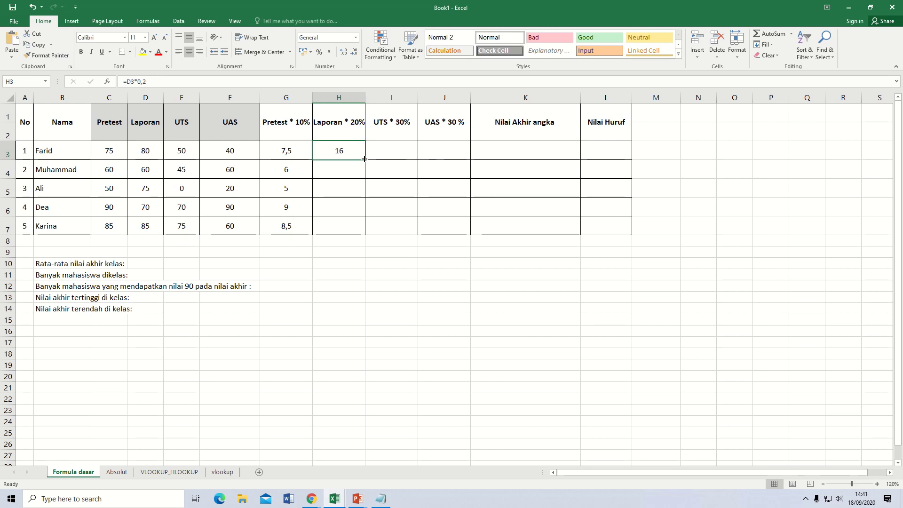
{"action": "left_click_drag", "start_coordinate": [365, 159], "coordinate": [360, 236]}
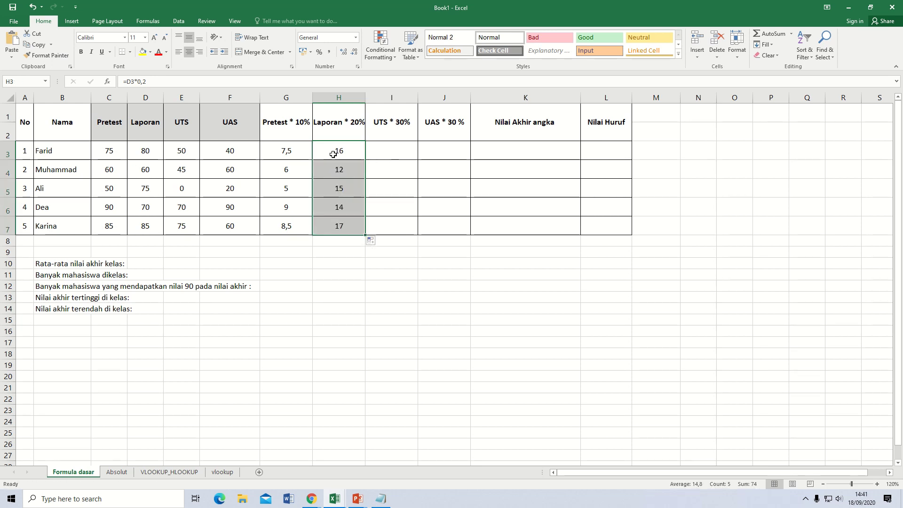
{"action": "left_click", "coordinate": [353, 150]}
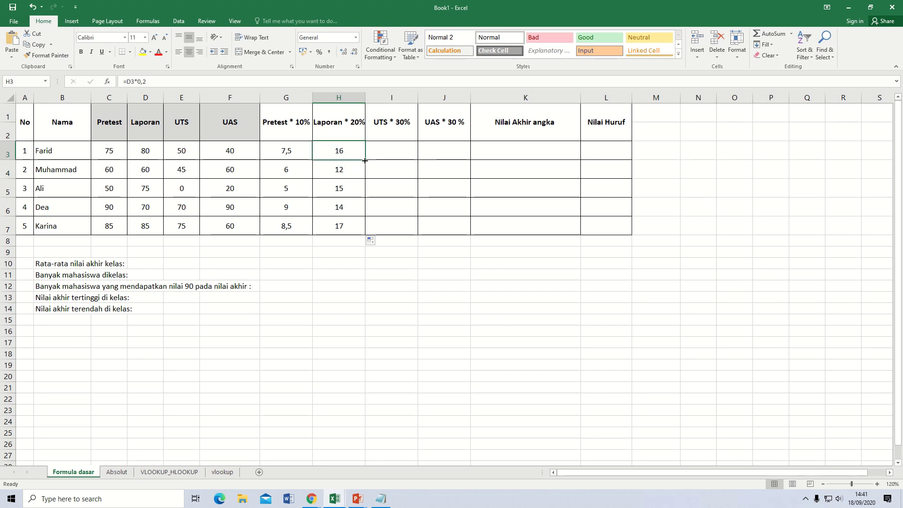
{"action": "left_click_drag", "start_coordinate": [365, 161], "coordinate": [365, 236]}
{"action": "left_click", "coordinate": [354, 146]}
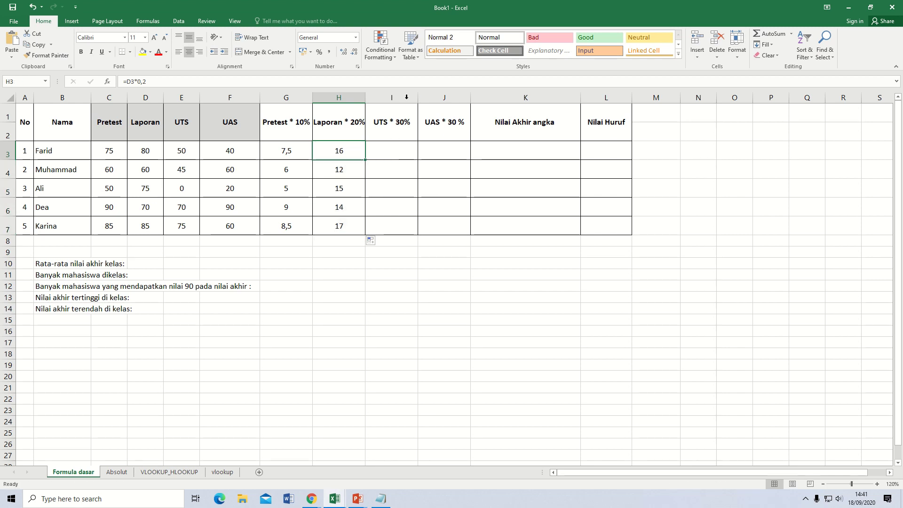
Calculate the UTS * 30% column by entering =E3*0,3 in I3 and filling it down to I7
{"action": "left_click", "coordinate": [392, 148]}
{"action": "type", "text": "="}
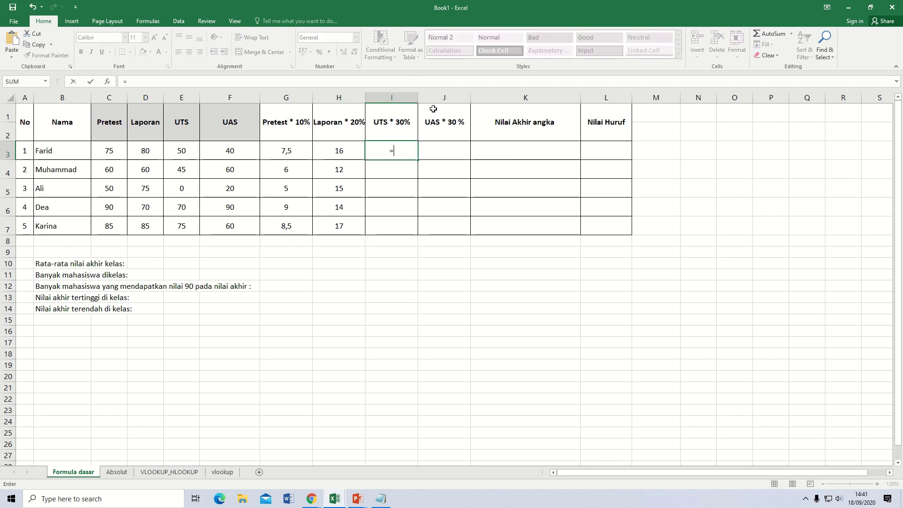
{"action": "left_click", "coordinate": [182, 149]}
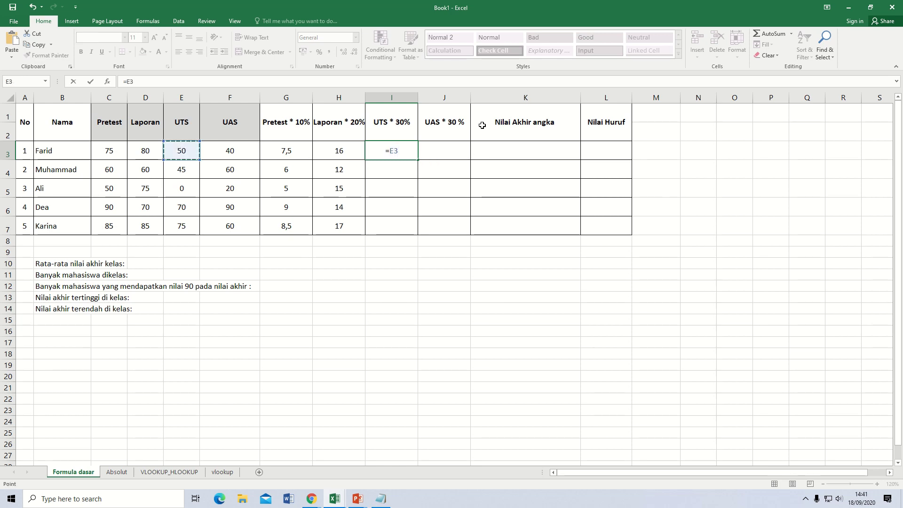
{"action": "type", "text": "*"}
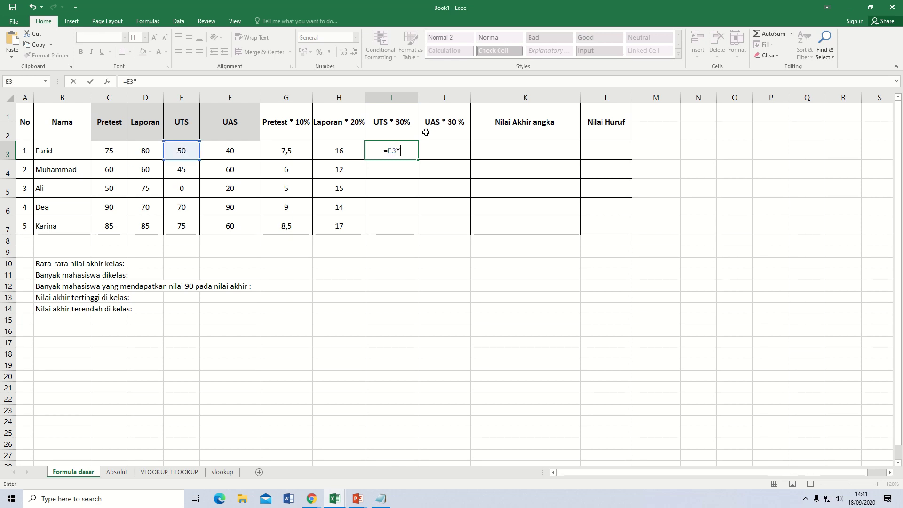
{"action": "type", "text": "0,3"}
{"action": "key", "text": "Return"}
{"action": "left_click", "coordinate": [398, 154]}
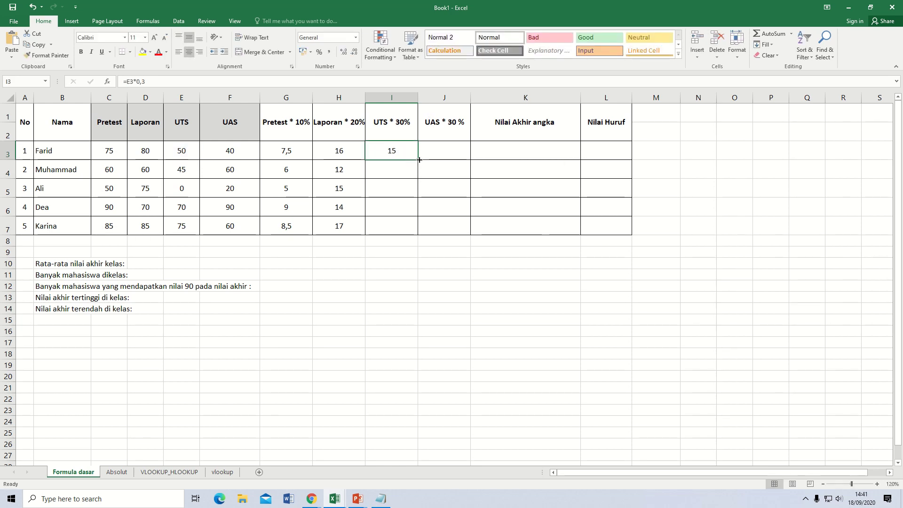
{"action": "left_click_drag", "start_coordinate": [419, 159], "coordinate": [410, 230]}
Enter the formula =F3*0,3 in J3 for the first student's UAS * 30 % score
{"action": "left_click", "coordinate": [439, 149]}
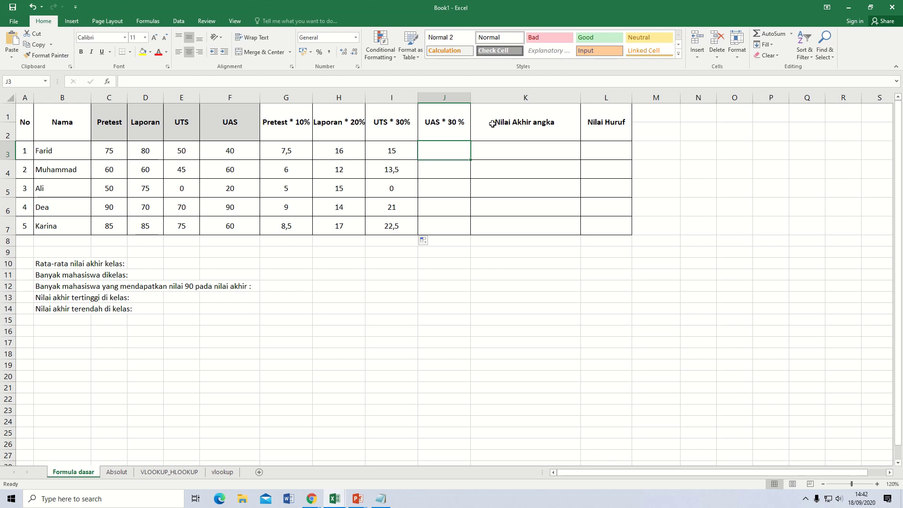
{"action": "type", "text": "="}
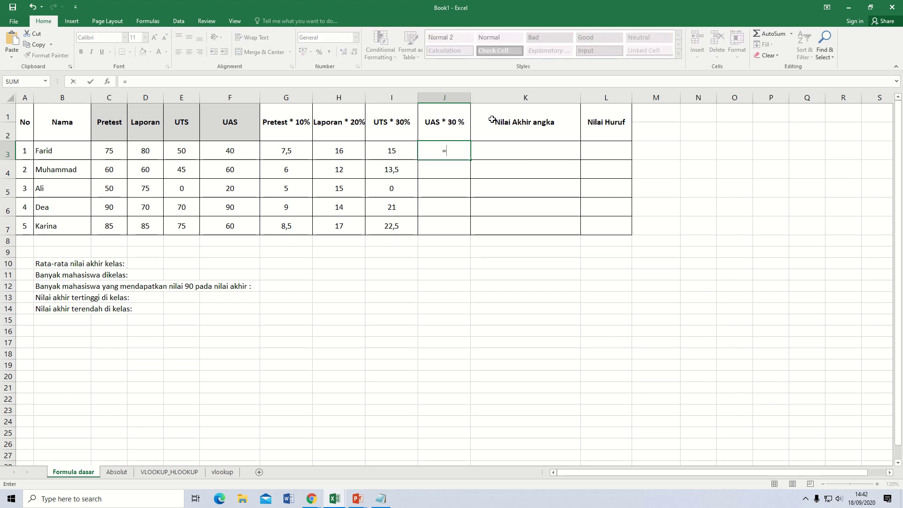
{"action": "left_click", "coordinate": [231, 149]}
{"action": "type", "text": "*"}
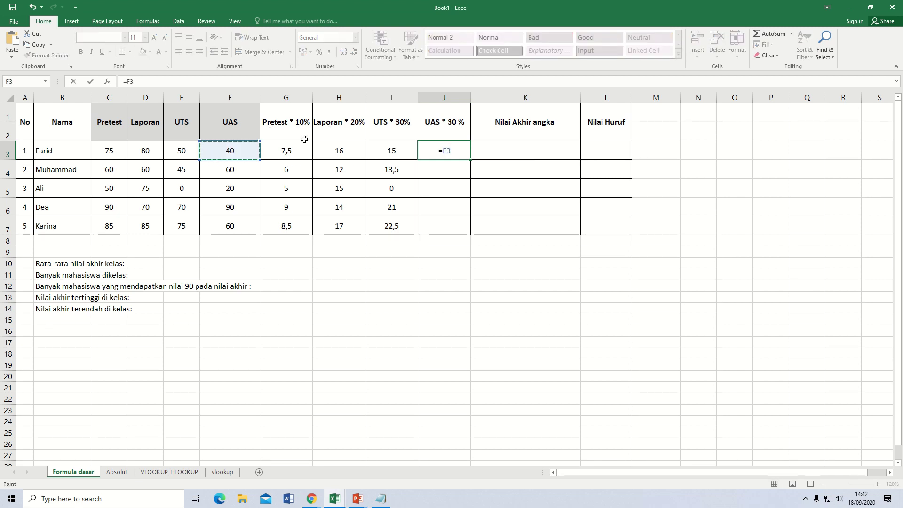
{"action": "type", "text": "0"}
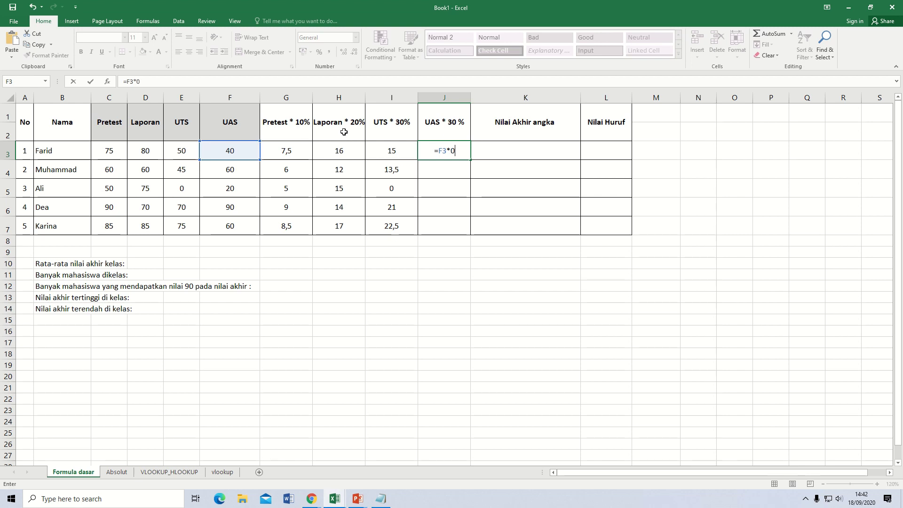
{"action": "type", "text": ",3"}
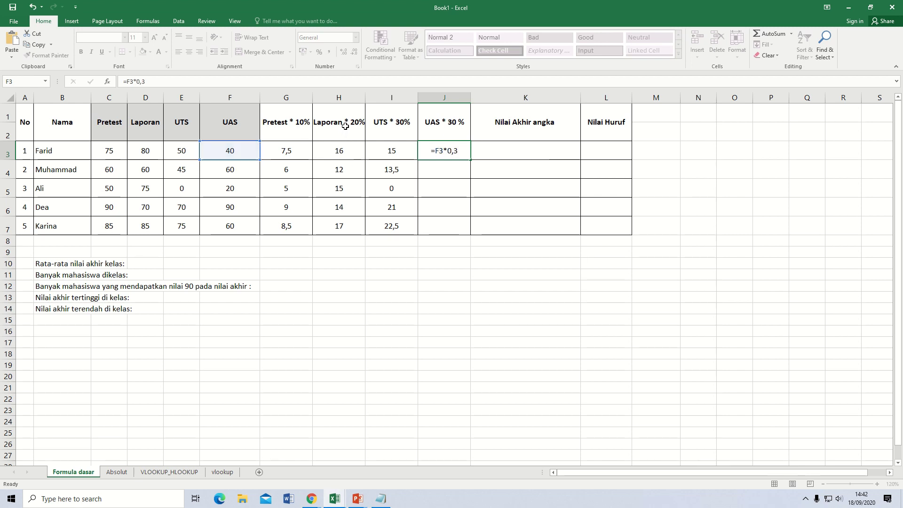
{"action": "key", "text": "Return"}
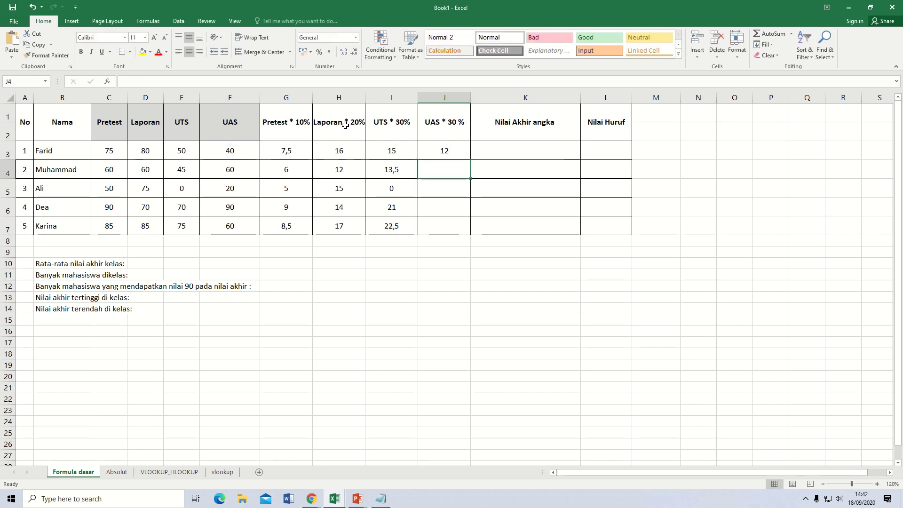
{"action": "left_click", "coordinate": [451, 149]}
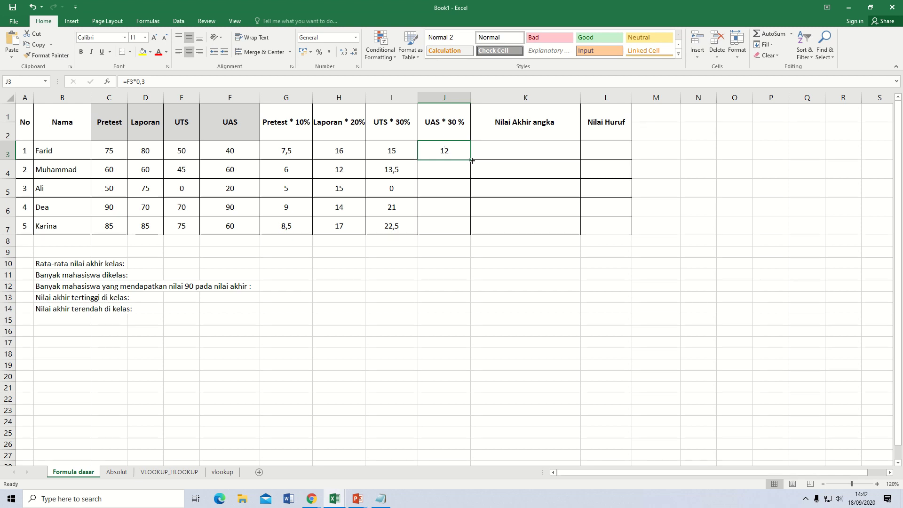
Fill the UAS * 30 % formula from J3 down to J7 for the remaining students
{"action": "left_click_drag", "start_coordinate": [471, 161], "coordinate": [469, 225]}
{"action": "left_click", "coordinate": [431, 230]}
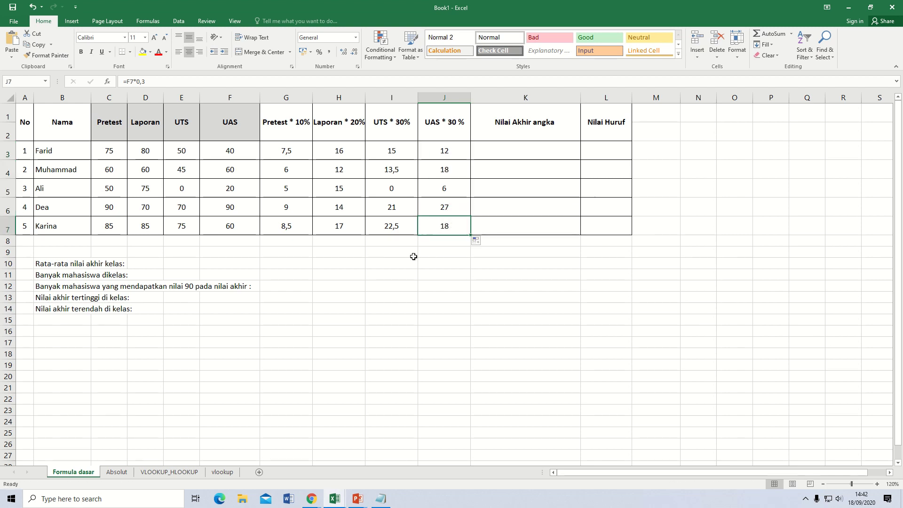
{"action": "left_click", "coordinate": [414, 254]}
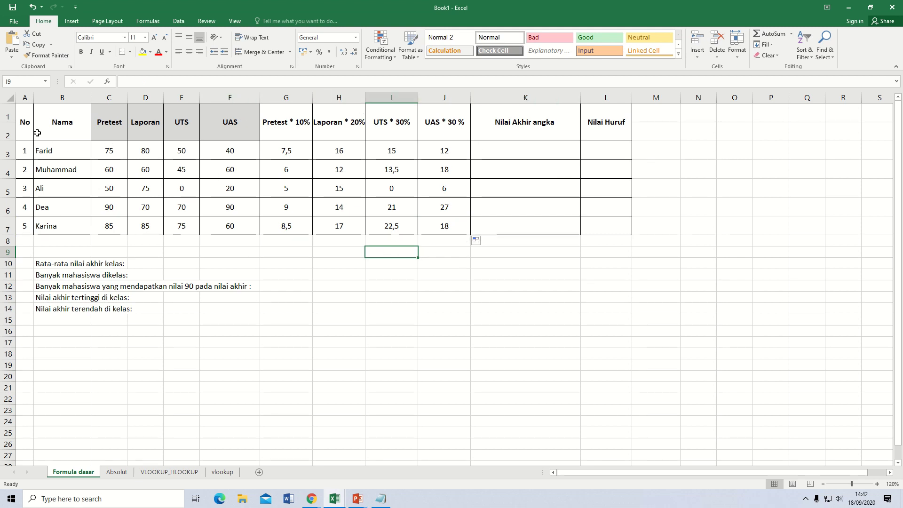
Apply All Borders and then Thick Outside Borders to the whole grades table A1:L7
{"action": "left_click_drag", "start_coordinate": [25, 121], "coordinate": [603, 226]}
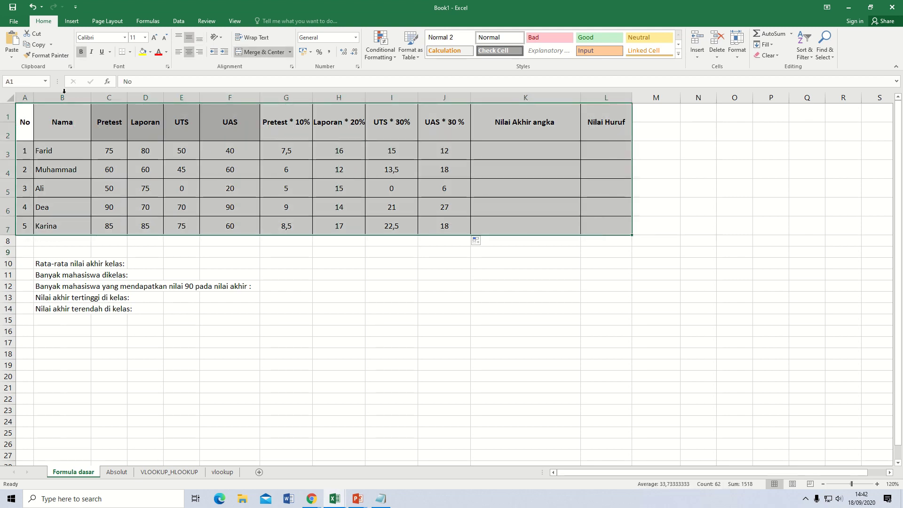
{"action": "left_click", "coordinate": [131, 54]}
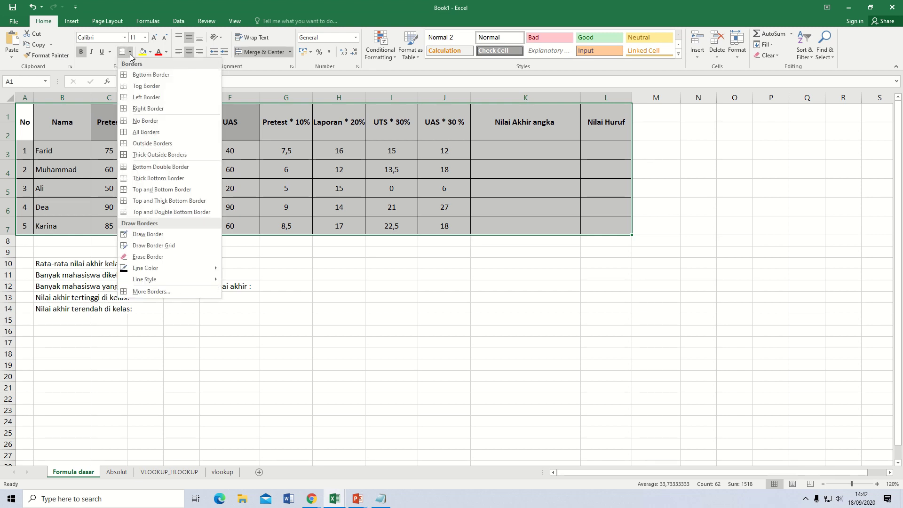
{"action": "left_click", "coordinate": [141, 133]}
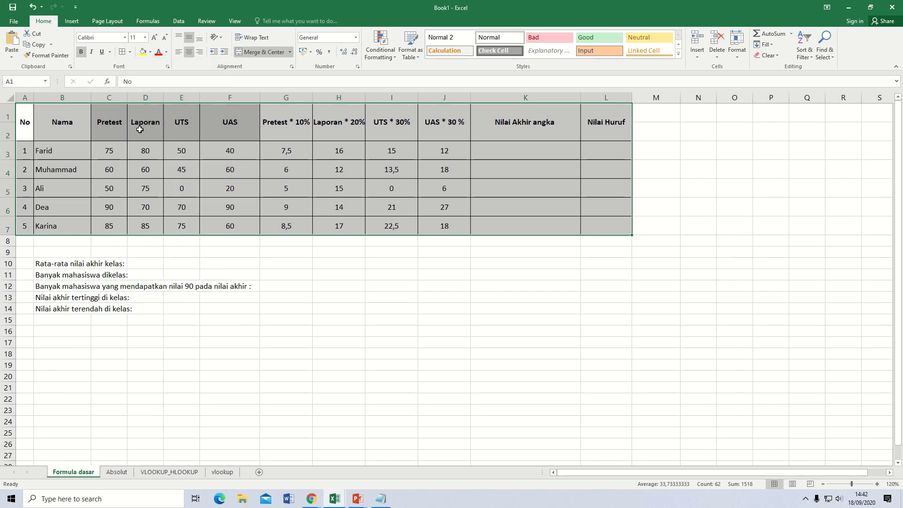
{"action": "left_click", "coordinate": [130, 53]}
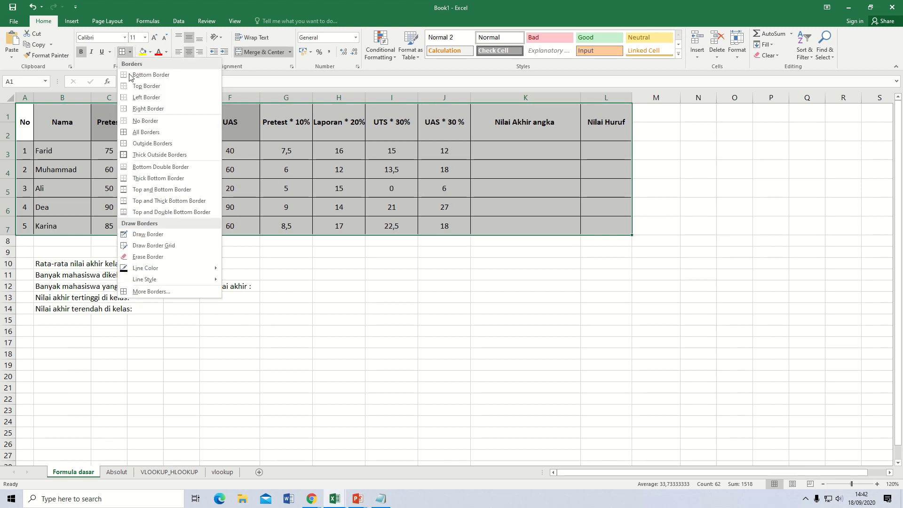
{"action": "left_click", "coordinate": [144, 154]}
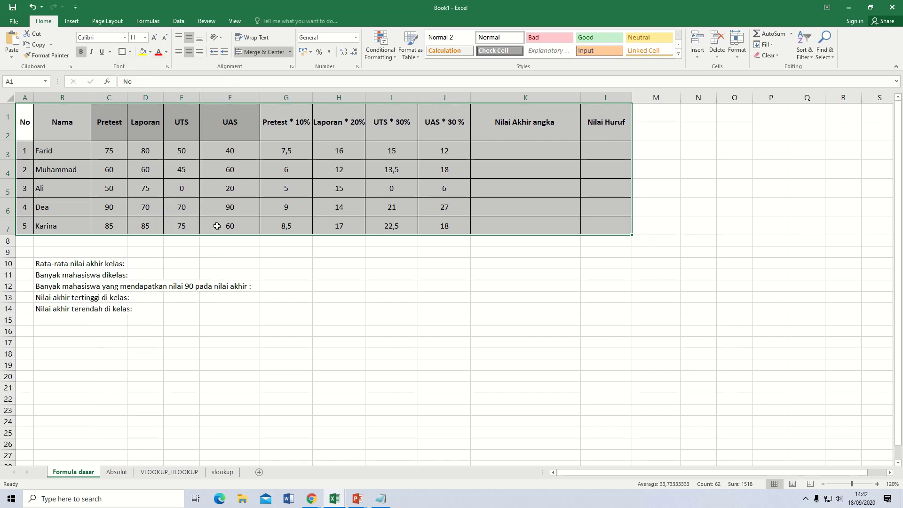
{"action": "left_click", "coordinate": [235, 226]}
{"action": "left_click", "coordinate": [264, 260]}
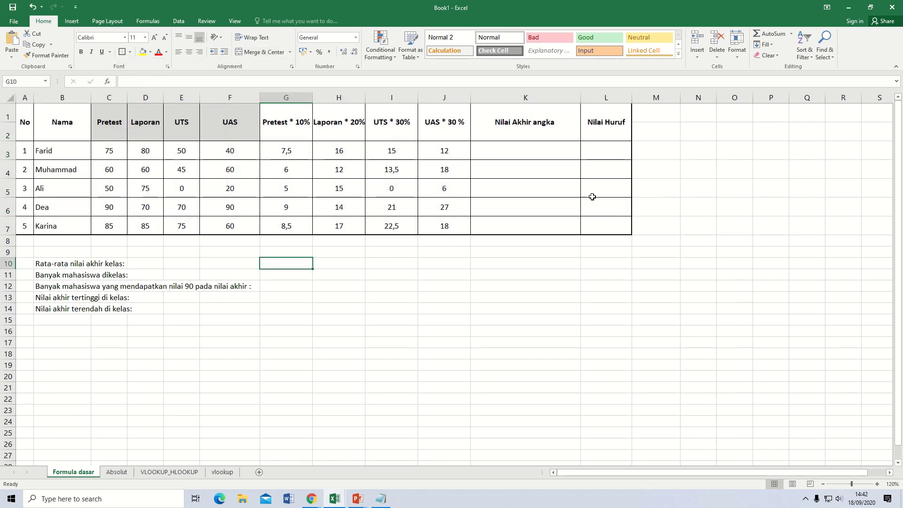
Slightly reduce the height of row 2 in the table header
{"action": "left_click", "coordinate": [263, 218]}
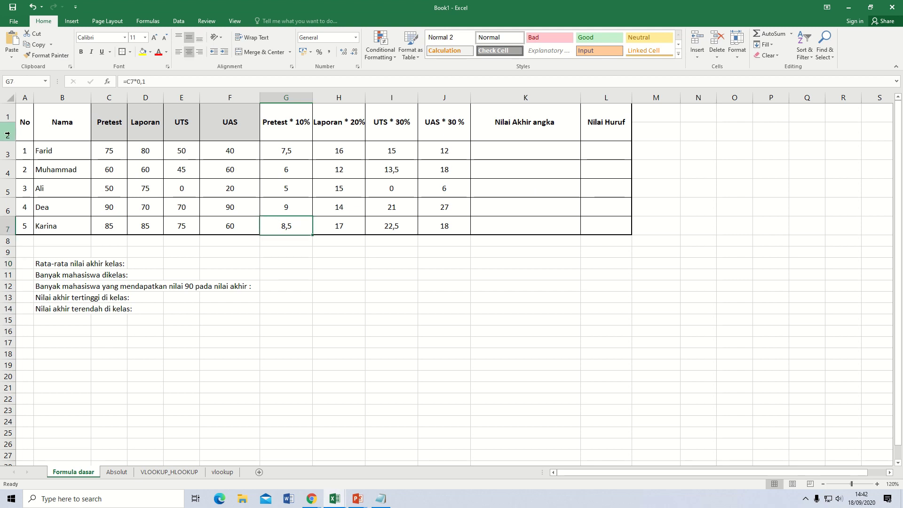
{"action": "left_click_drag", "start_coordinate": [9, 138], "coordinate": [9, 136]}
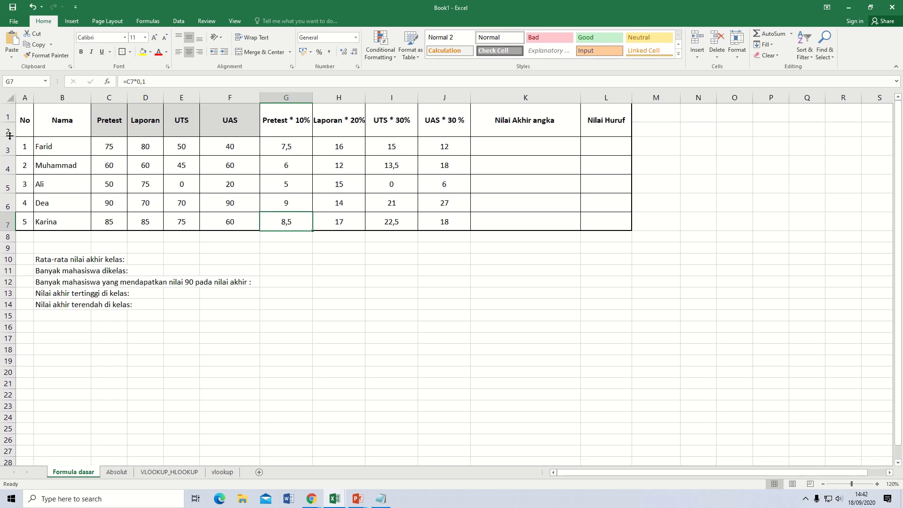
{"action": "left_click", "coordinate": [361, 260]}
Left-align the score values in C3:J7, then centre them again
{"action": "left_click_drag", "start_coordinate": [122, 153], "coordinate": [460, 218]}
{"action": "left_click", "coordinate": [178, 52]}
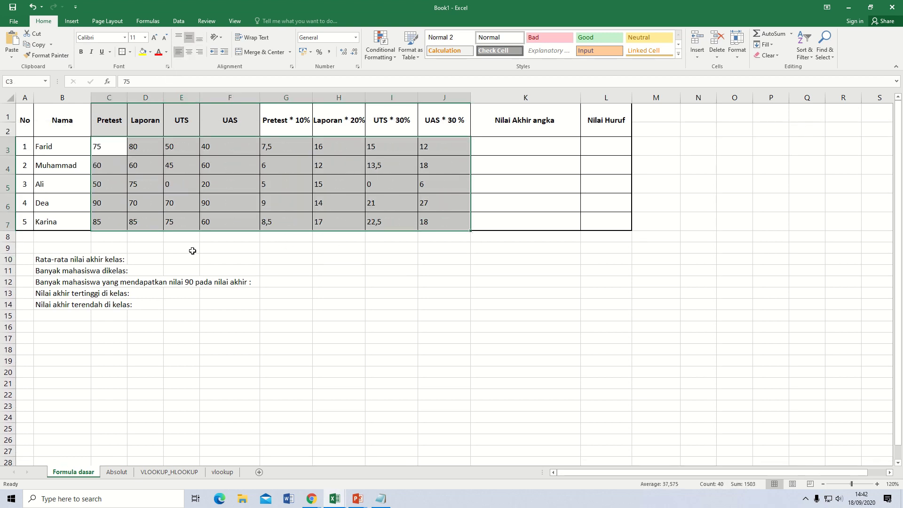
{"action": "left_click", "coordinate": [188, 52]}
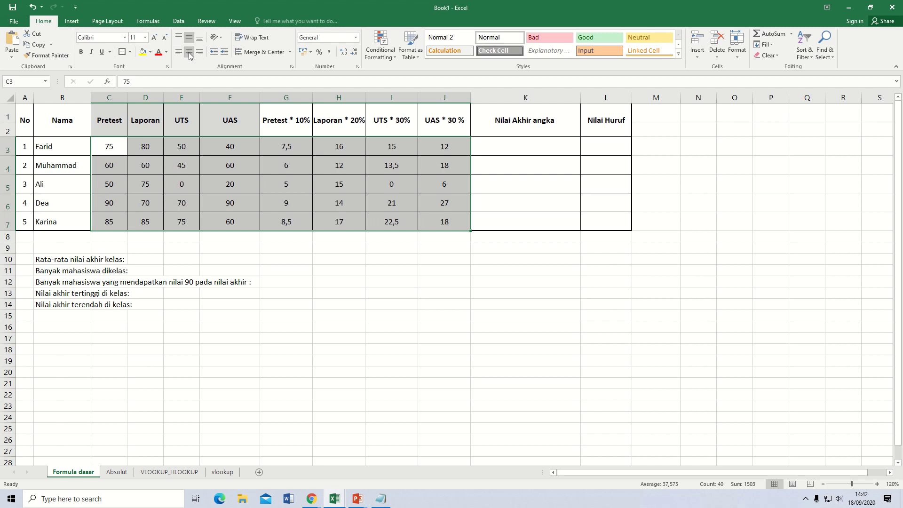
{"action": "left_click", "coordinate": [195, 235]}
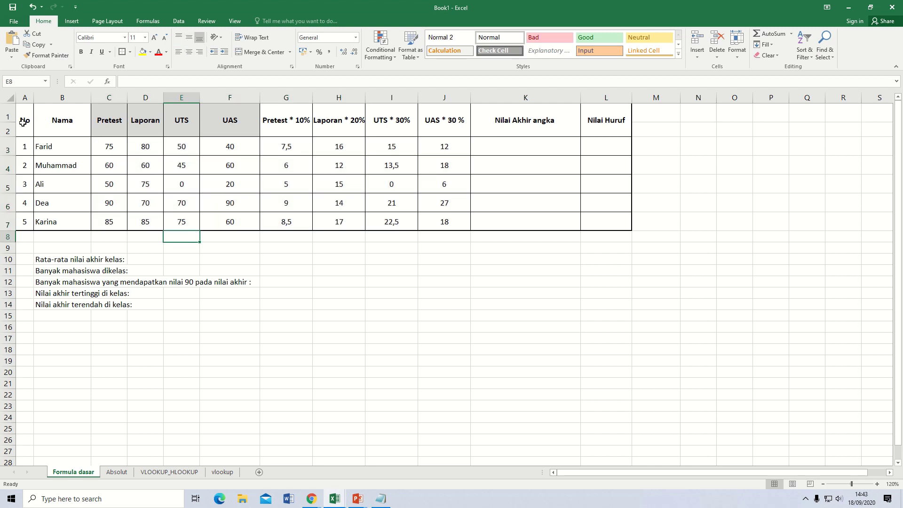
Toggle bold off and back on for the table header cells from No to Nilai Huruf
{"action": "left_click_drag", "start_coordinate": [22, 122], "coordinate": [594, 126]}
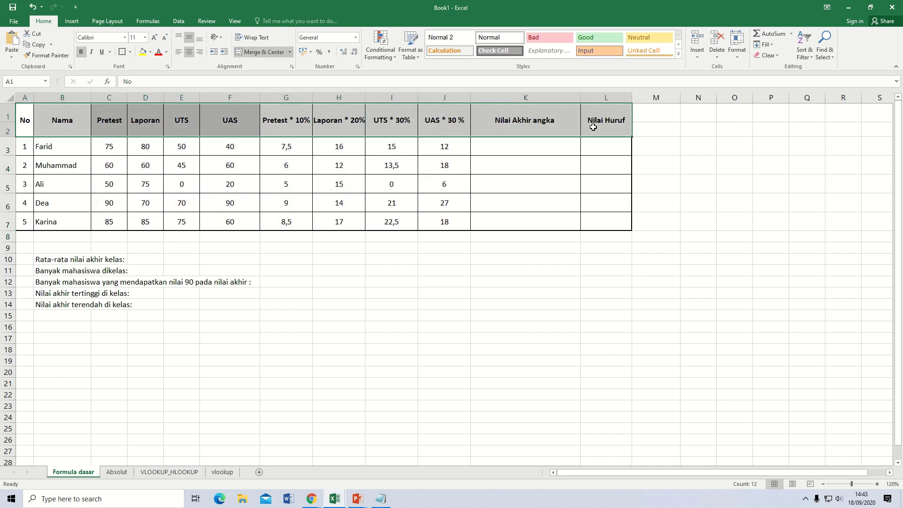
{"action": "left_click", "coordinate": [80, 53]}
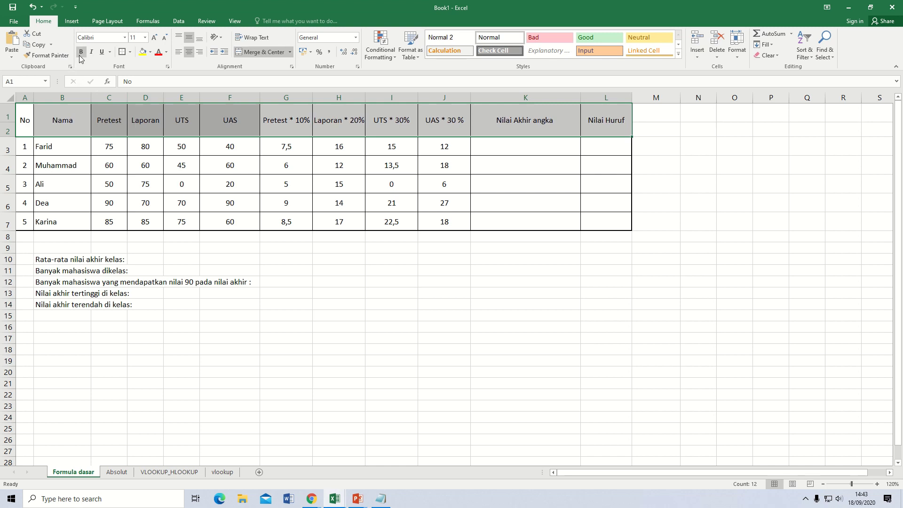
{"action": "left_click", "coordinate": [80, 56]}
{"action": "left_click", "coordinate": [81, 52]}
{"action": "left_click", "coordinate": [81, 52]}
Enter the formula =SUM(G3:J3) in K3 for the first student's Nilai Akhir angka
{"action": "left_click", "coordinate": [443, 145]}
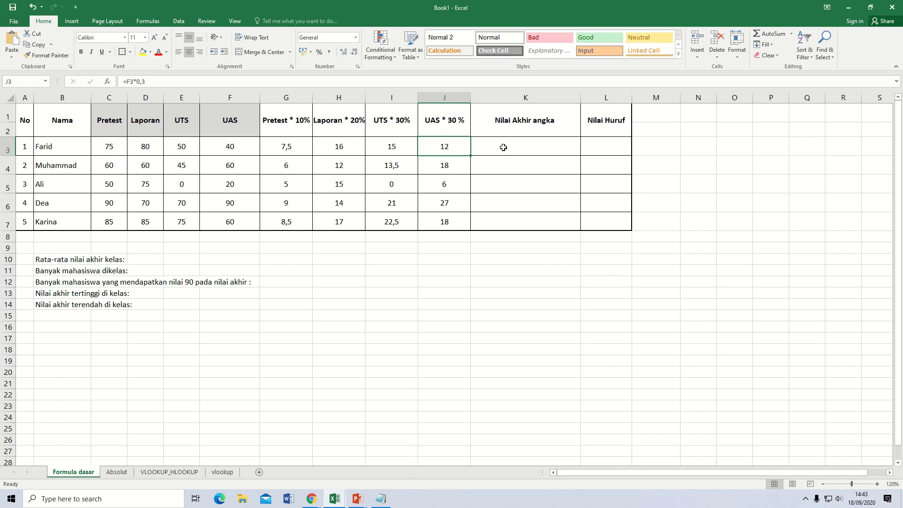
{"action": "left_click", "coordinate": [546, 141]}
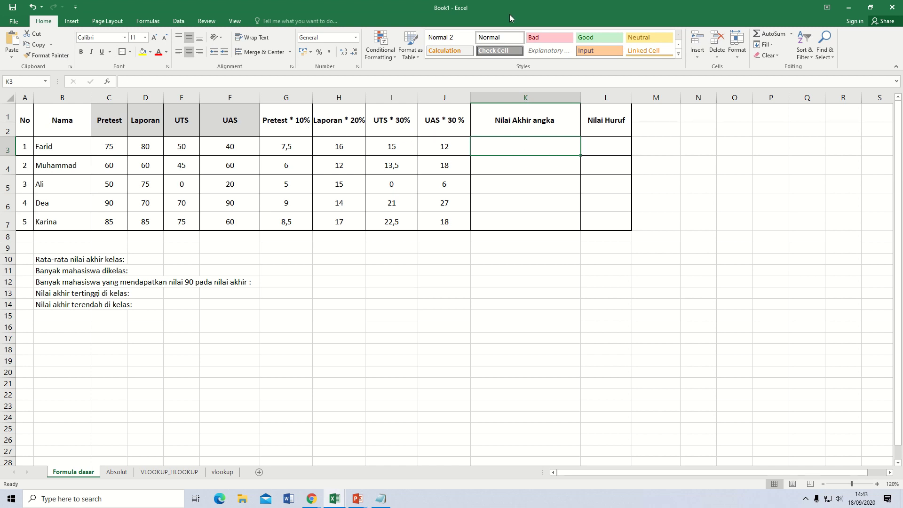
{"action": "type", "text": "="}
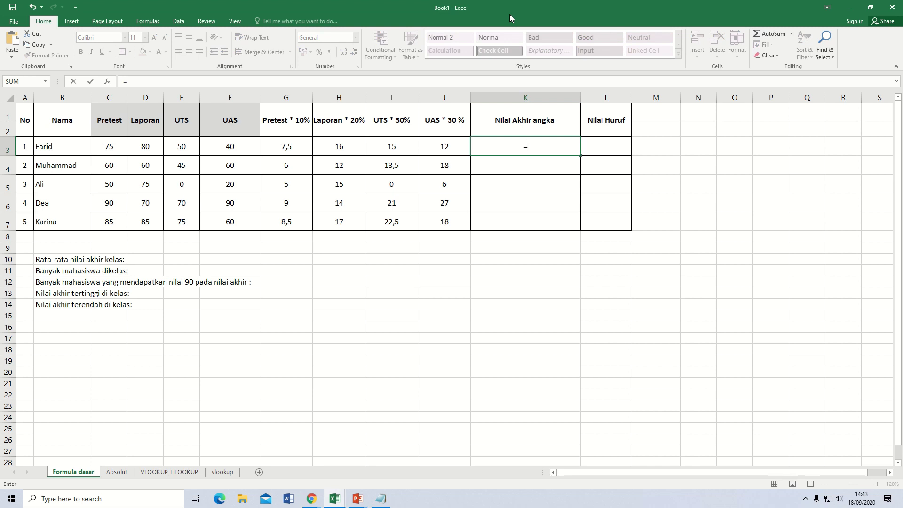
{"action": "type", "text": "sum("}
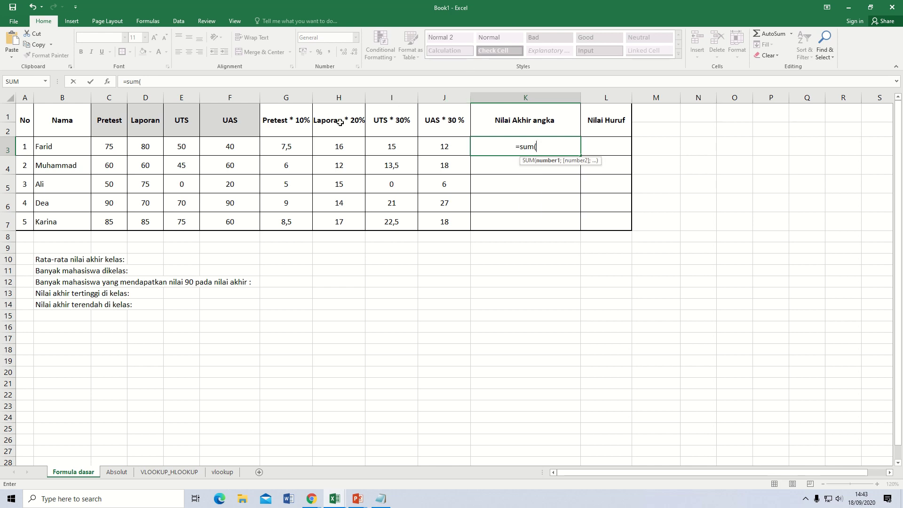
{"action": "left_click_drag", "start_coordinate": [289, 147], "coordinate": [433, 150]}
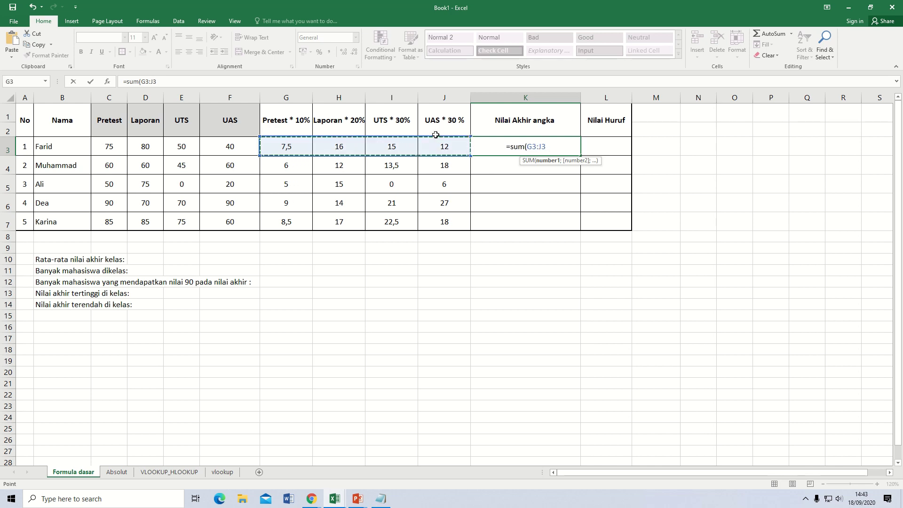
{"action": "type", "text": ")"}
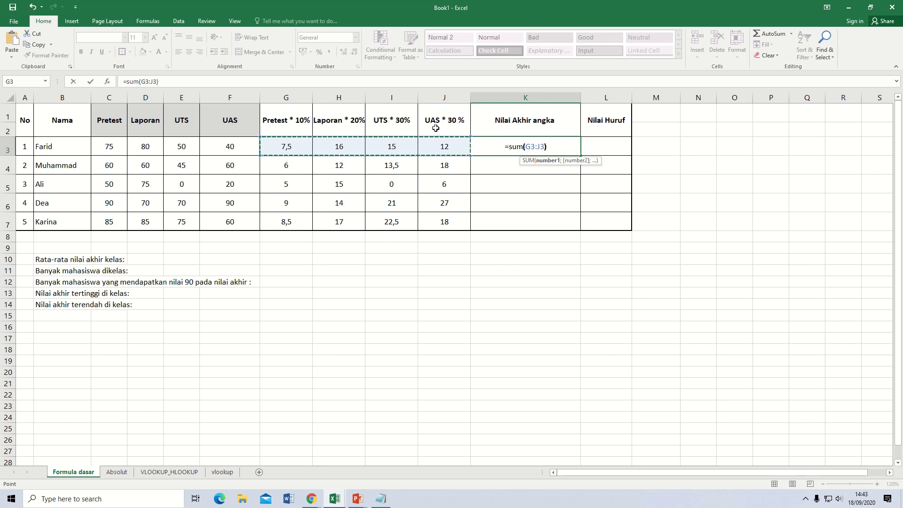
{"action": "key", "text": "Return"}
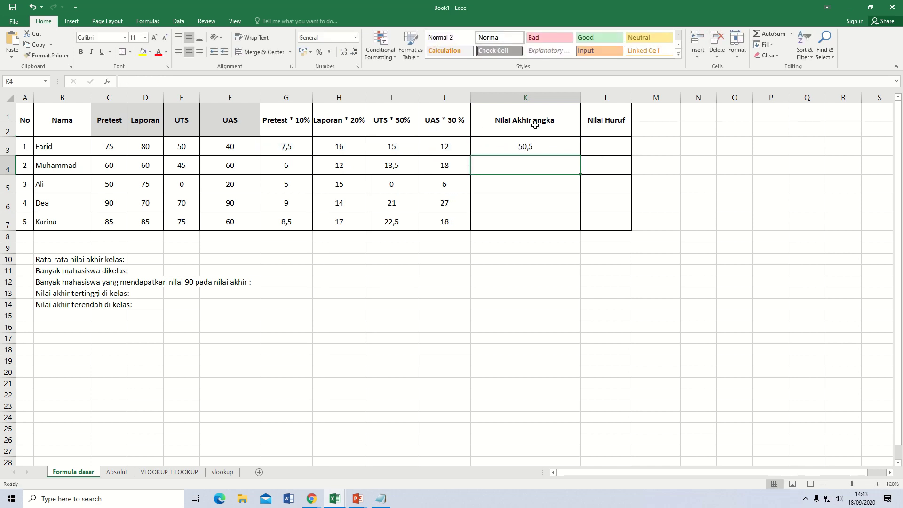
{"action": "left_click", "coordinate": [502, 146]}
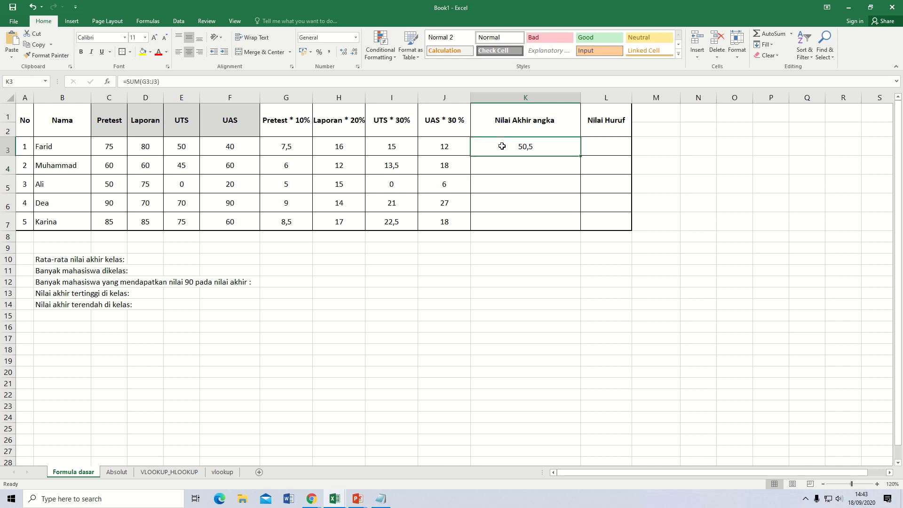
{"action": "left_click", "coordinate": [534, 168]}
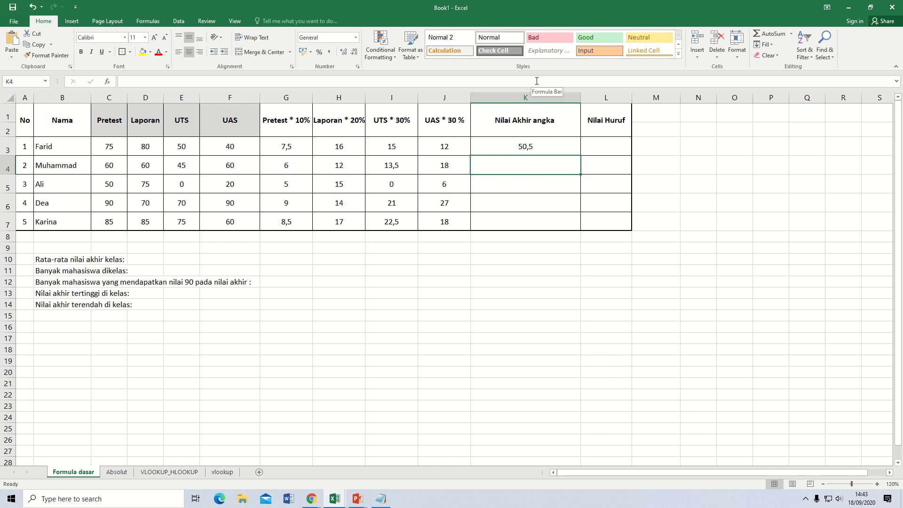
{"action": "type", "text": "=6+"}
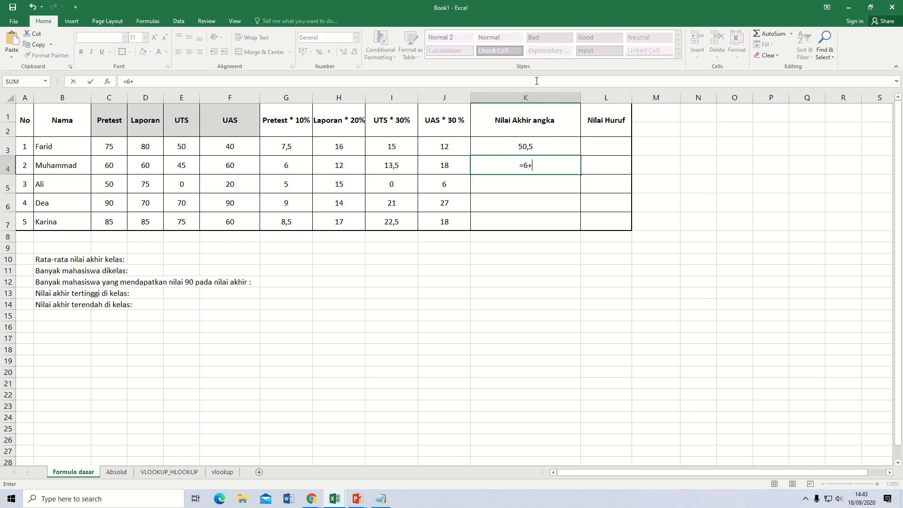
{"action": "key", "text": "BackSpace"}
{"action": "key", "text": "BackSpace"}
{"action": "key", "text": "BackSpace"}
{"action": "key", "text": "BackSpace"}
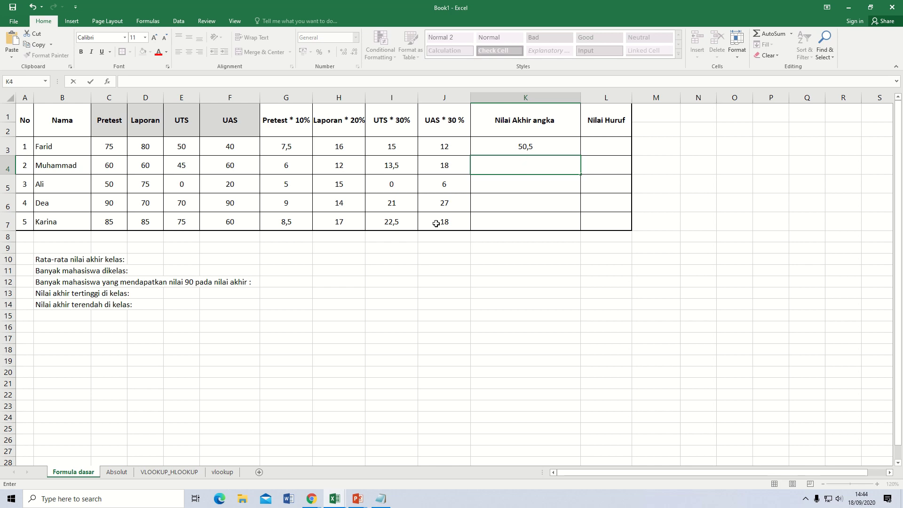
{"action": "left_click", "coordinate": [518, 280]}
{"action": "left_click", "coordinate": [532, 165]}
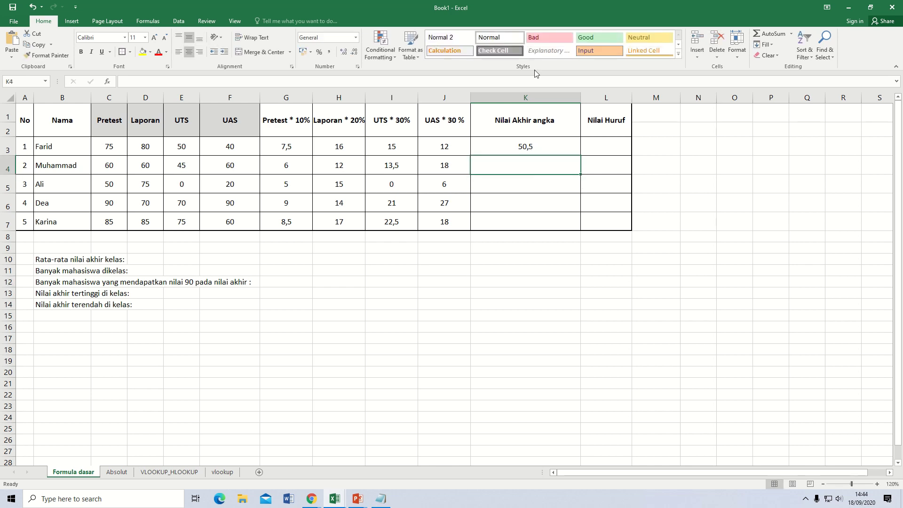
{"action": "type", "text": "=sum"}
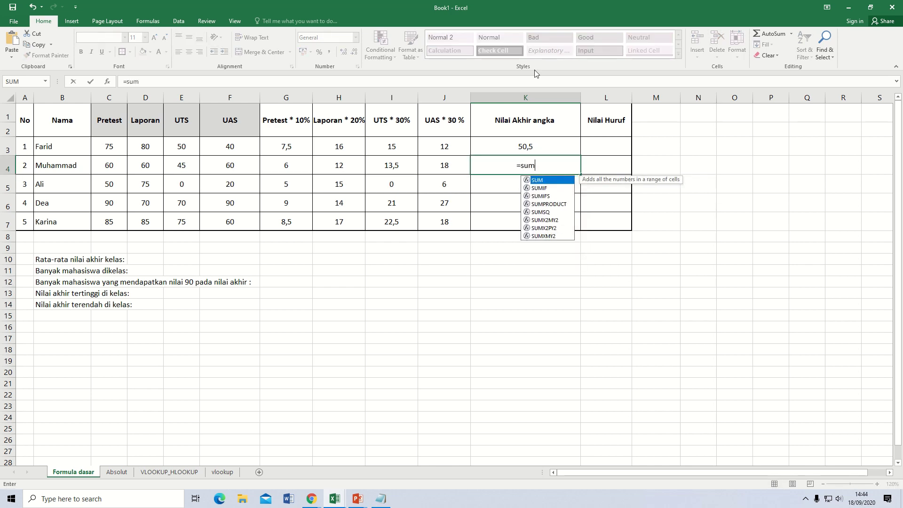
{"action": "key", "text": "BackSpace"}
{"action": "key", "text": "BackSpace"}
{"action": "key", "text": "BackSpace"}
{"action": "key", "text": "BackSpace"}
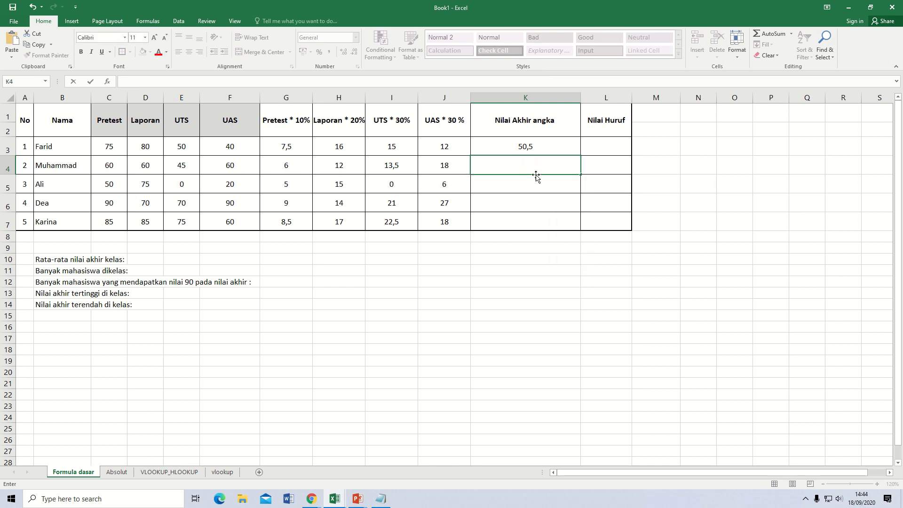
{"action": "key", "text": "Escape"}
Fill the Nilai Akhir angka SUM formula from K3 down to K7 for the remaining students
{"action": "left_click", "coordinate": [535, 144]}
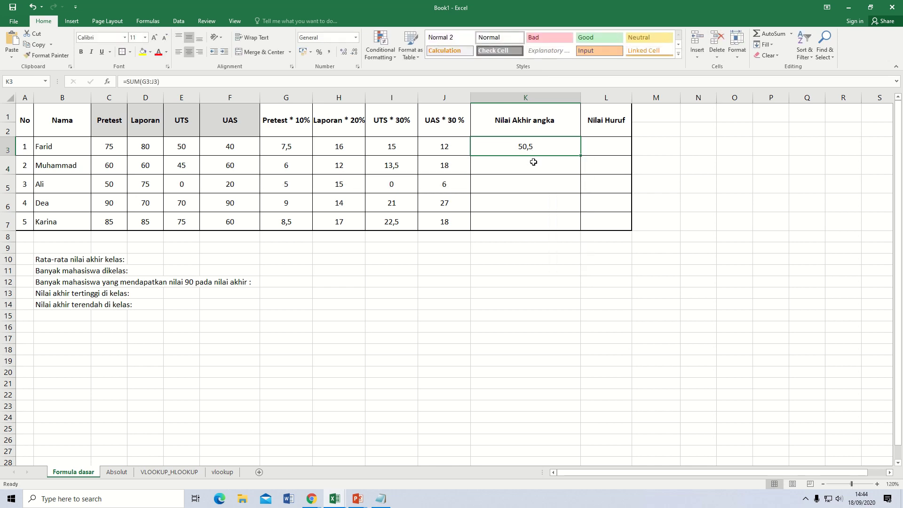
{"action": "left_click", "coordinate": [580, 156]}
{"action": "left_click_drag", "start_coordinate": [582, 156], "coordinate": [570, 222]}
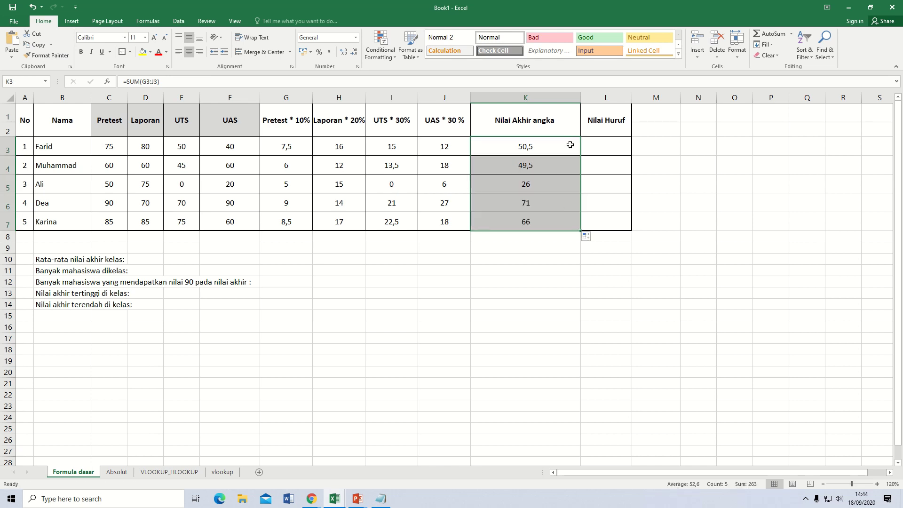
Enter the letter grade criterion "> 81 = A" in N3, beside the grades table
{"action": "left_click", "coordinate": [595, 148]}
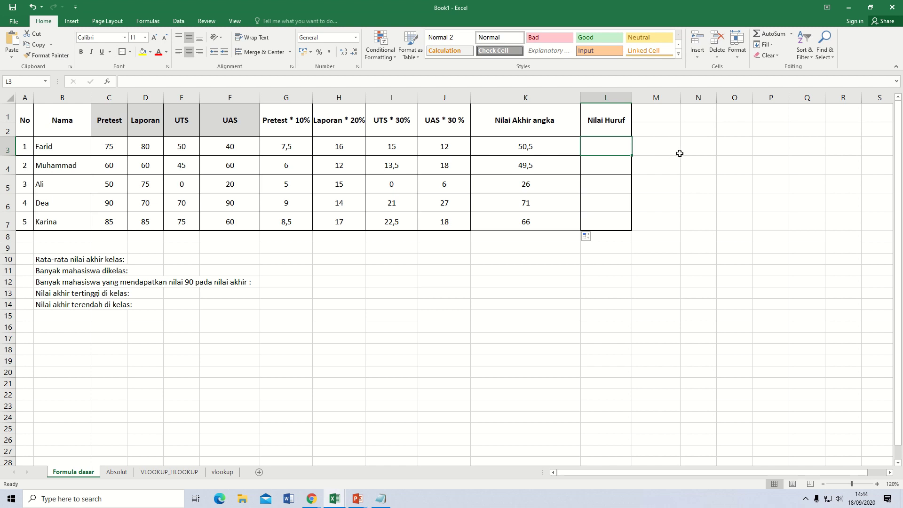
{"action": "left_click", "coordinate": [698, 150]}
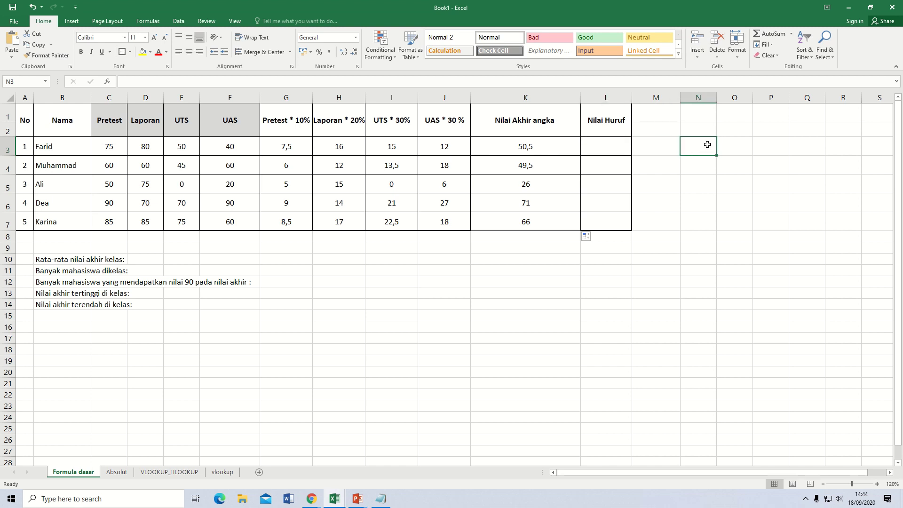
{"action": "type", "text": "> 8"}
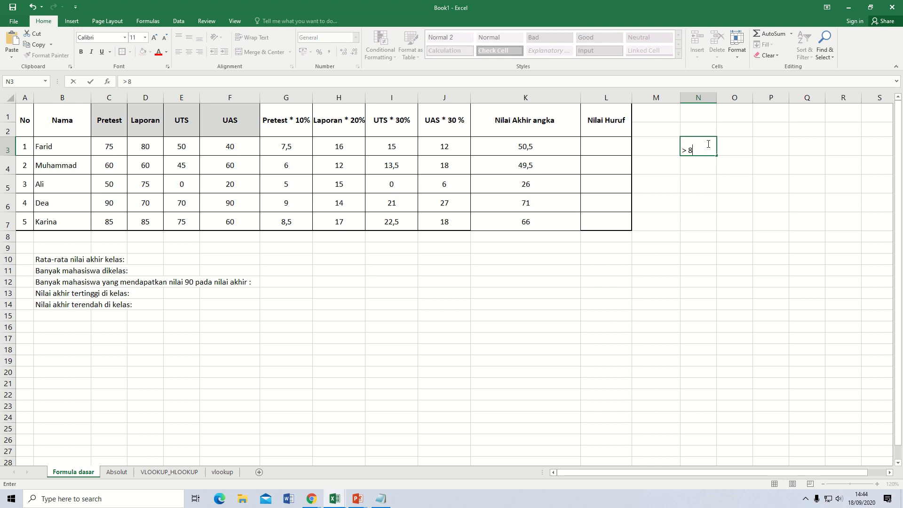
{"action": "type", "text": "1 = A"}
{"action": "key", "text": "Return"}
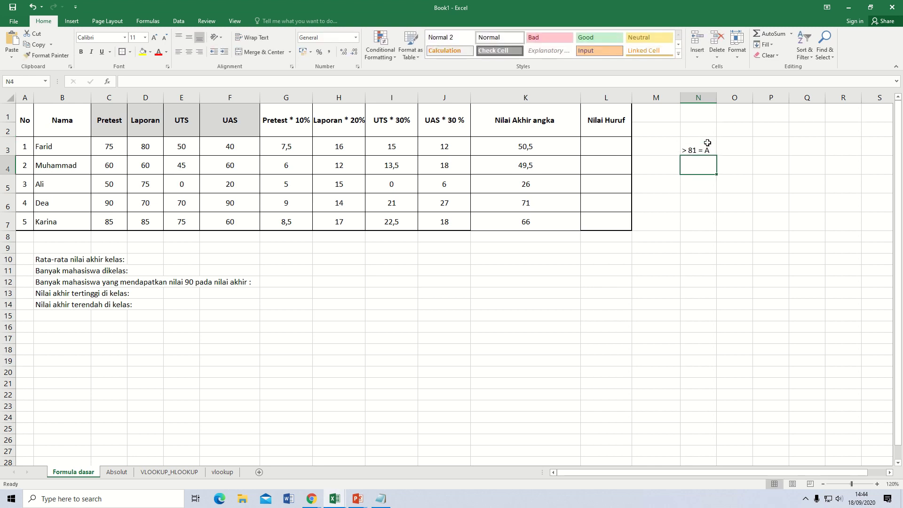
Enter the letter grade criteria ">75 = B" in N4 and ">65 = C" in N5
{"action": "type", "text": ">75 ="}
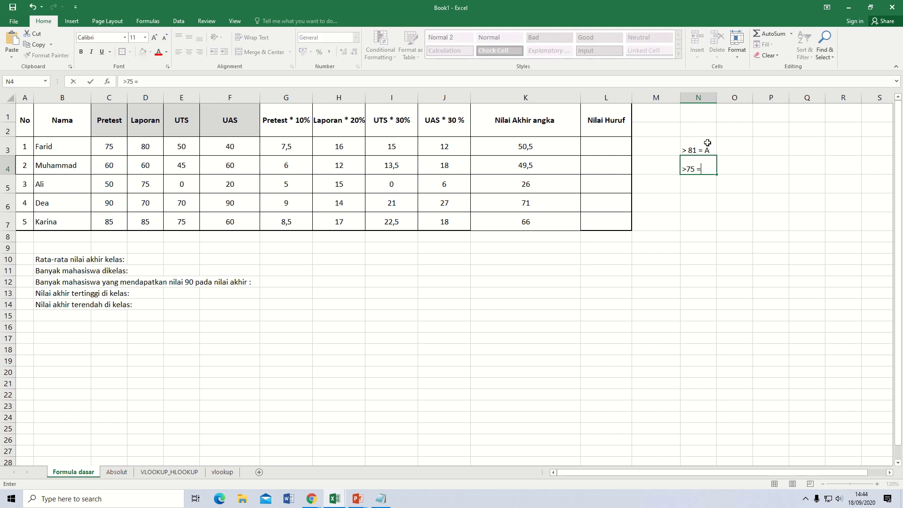
{"action": "type", "text": " B"}
{"action": "key", "text": "Return"}
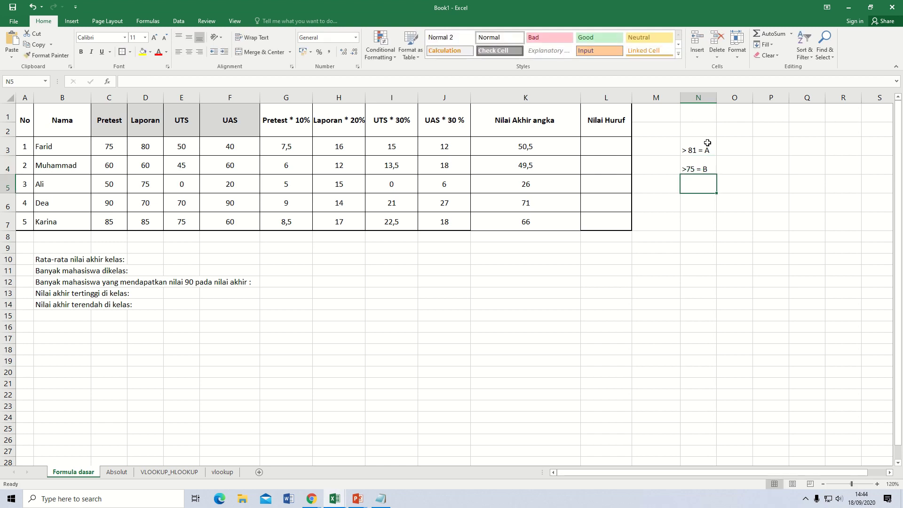
{"action": "type", "text": "?"}
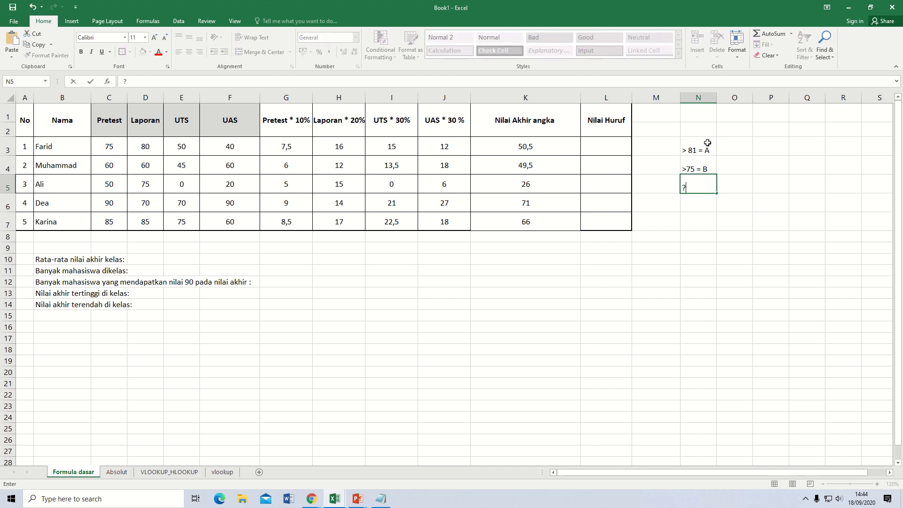
{"action": "type", "text": " 65 = C"}
{"action": "key", "text": "BackSpace"}
{"action": "key", "text": "BackSpace"}
{"action": "key", "text": "BackSpace"}
{"action": "key", "text": "BackSpace"}
{"action": "key", "text": "BackSpace"}
{"action": "key", "text": "BackSpace"}
{"action": "type", "text": ">65 = C"}
{"action": "key", "text": "Return"}
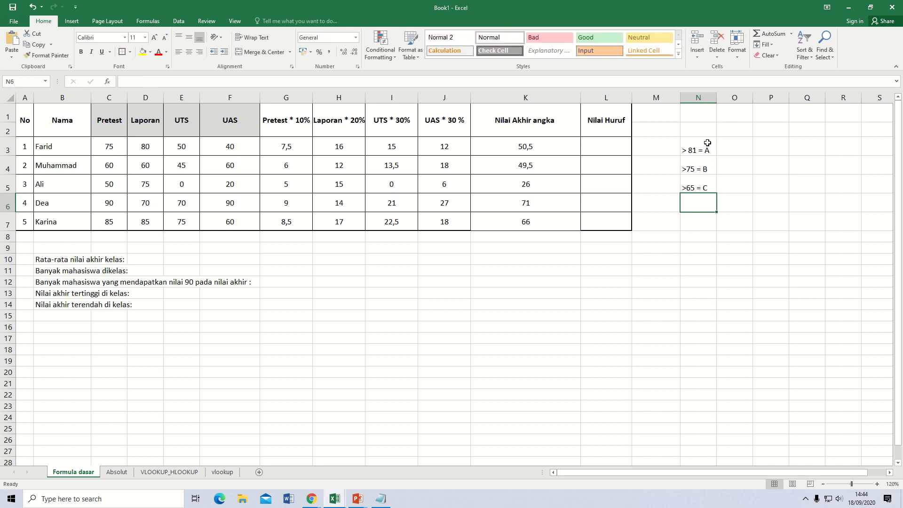
Enter the letter grade criteria "> 55 = D" in N6 and "< 55 = E" in N7
{"action": "type", "text": ">"}
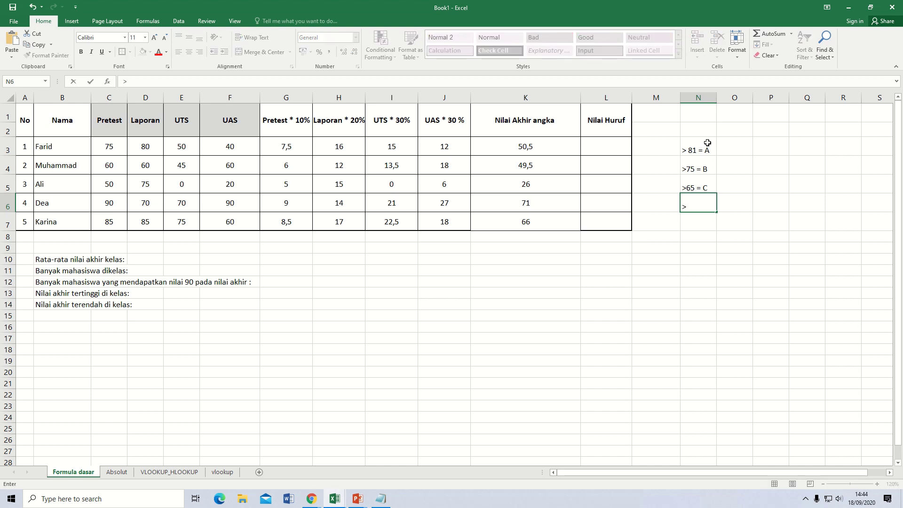
{"action": "type", "text": " 55 = D"}
{"action": "key", "text": "Return"}
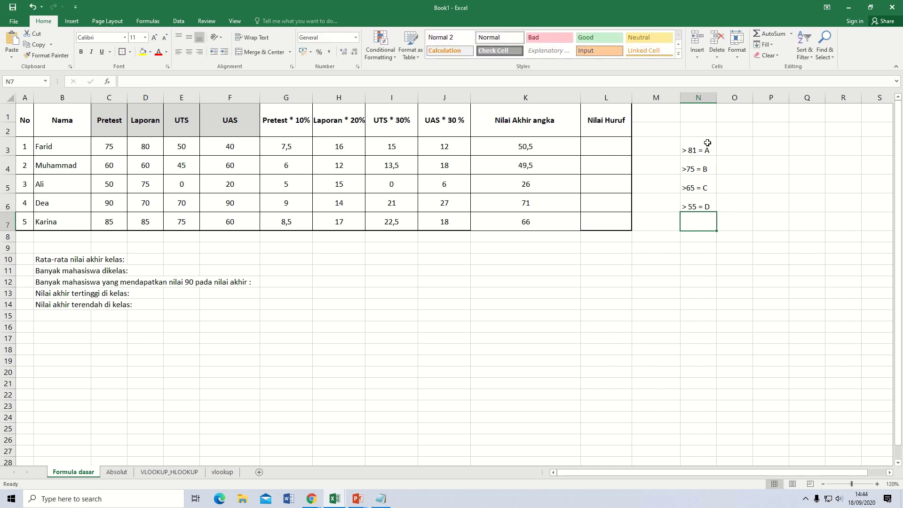
{"action": "type", "text": "E"}
{"action": "key", "text": "BackSpace"}
{"action": "type", "text": "<"}
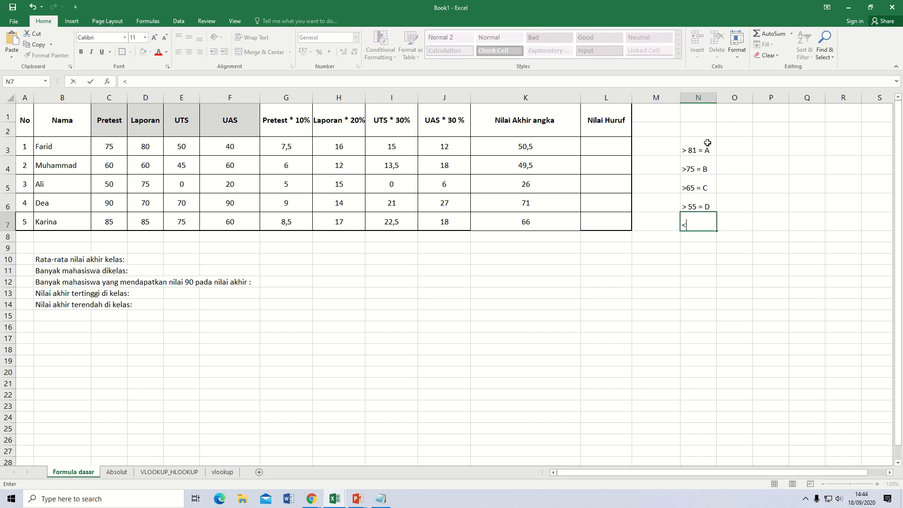
{"action": "type", "text": " 55 = E"}
{"action": "key", "text": "Return"}
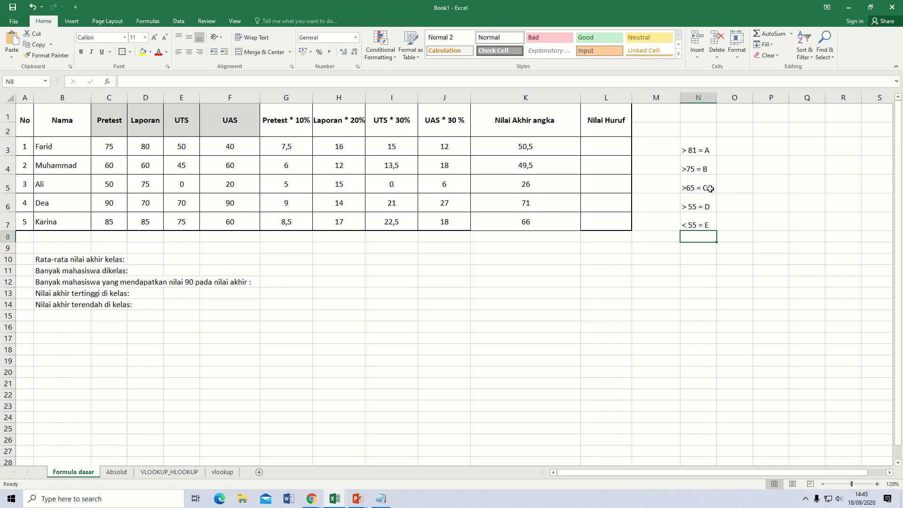
{"action": "left_click", "coordinate": [690, 246]}
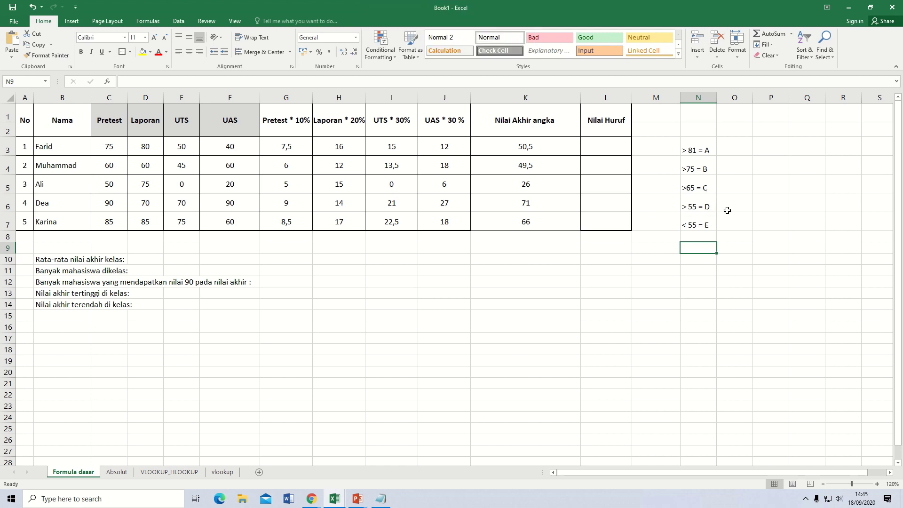
{"action": "left_click", "coordinate": [651, 258]}
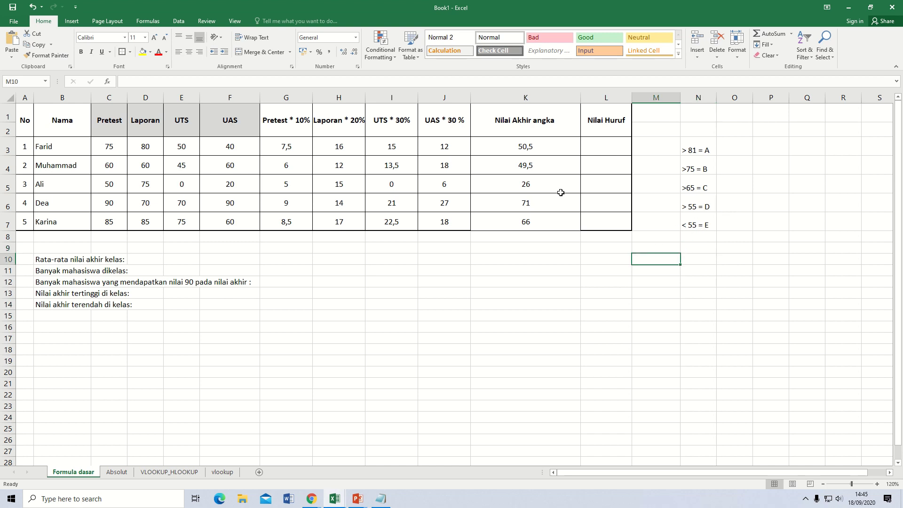
Begin the first student's Nilai Huruf formula in L3 with =if(K3>81,"A"
{"action": "left_click", "coordinate": [598, 147]}
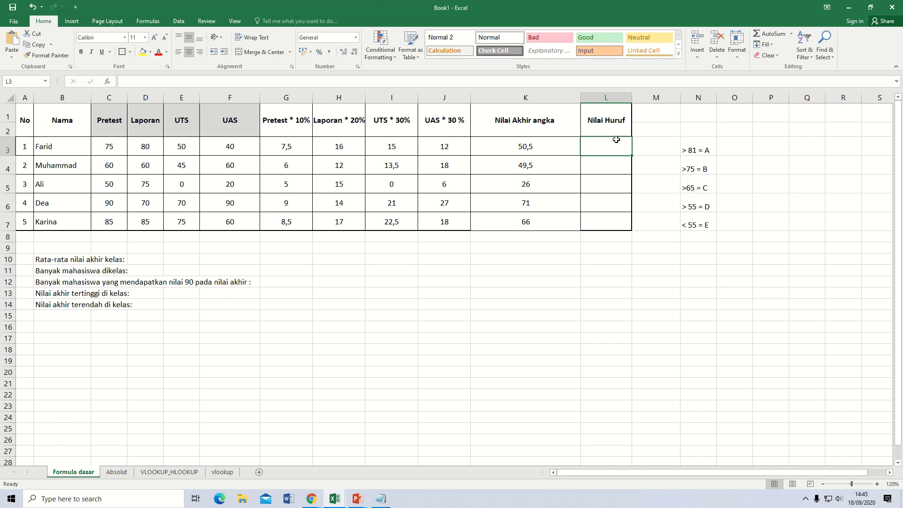
{"action": "type", "text": "="}
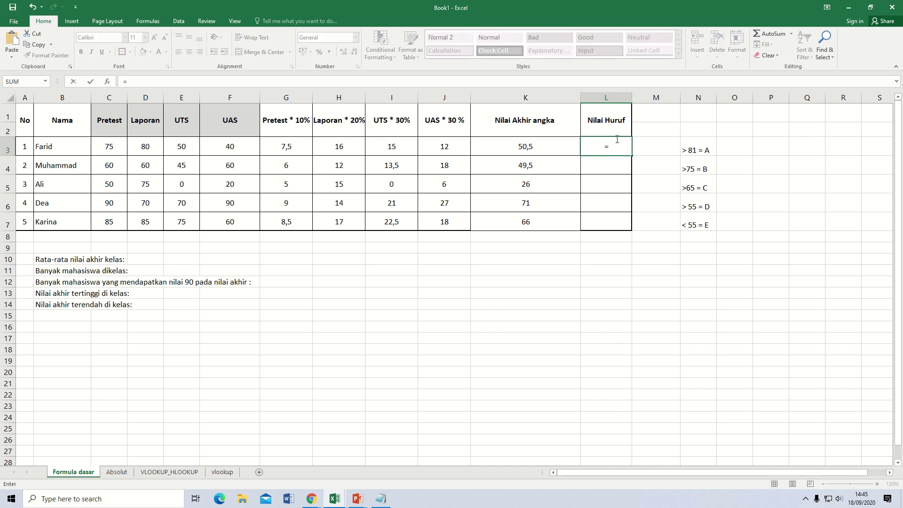
{"action": "type", "text": "if"}
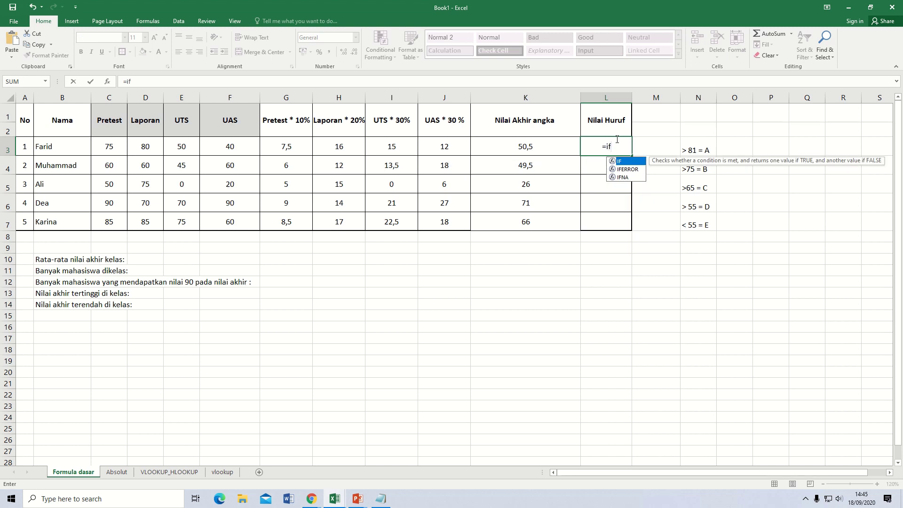
{"action": "type", "text": "("}
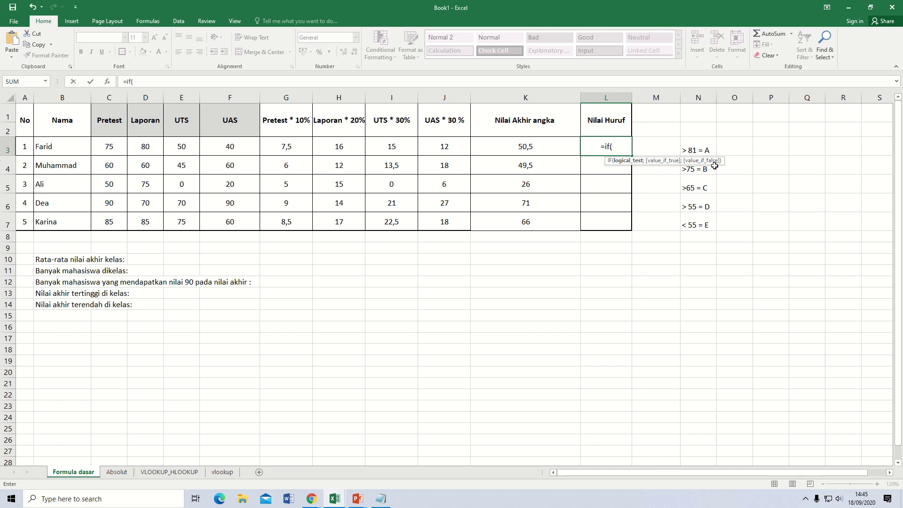
{"action": "left_click", "coordinate": [622, 146]}
{"action": "left_click", "coordinate": [530, 147]}
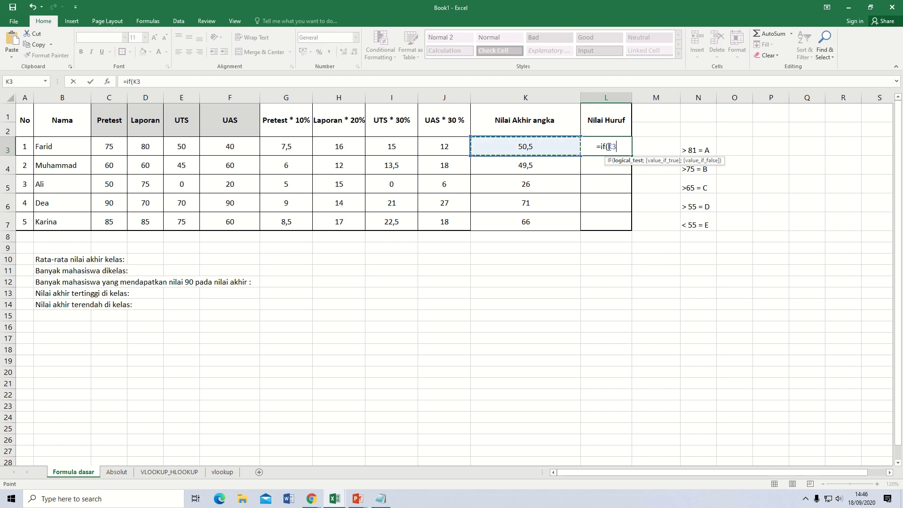
{"action": "type", "text": ">"}
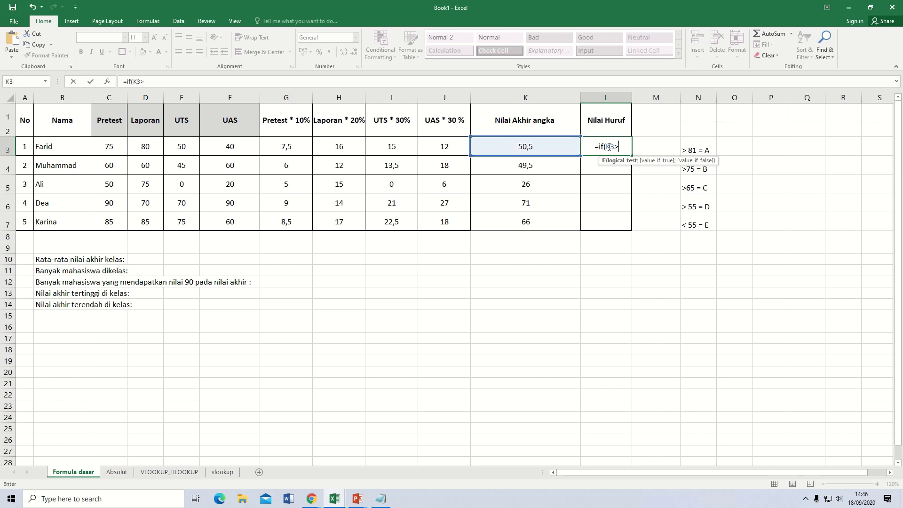
{"action": "type", "text": "81"}
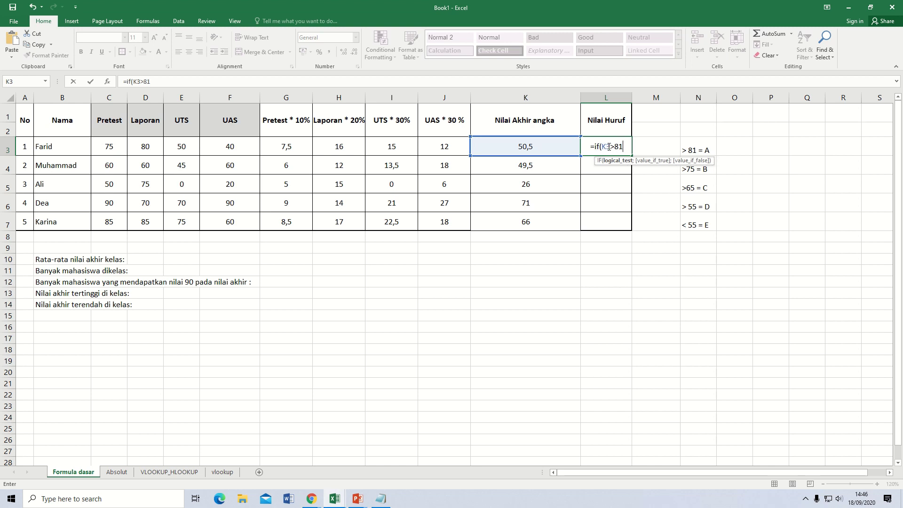
{"action": "type", "text": ",\""}
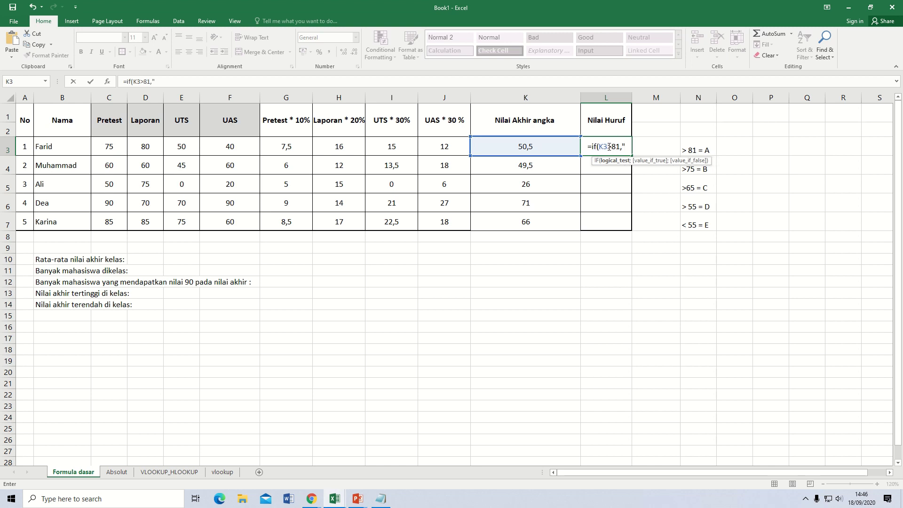
{"action": "type", "text": "A\""}
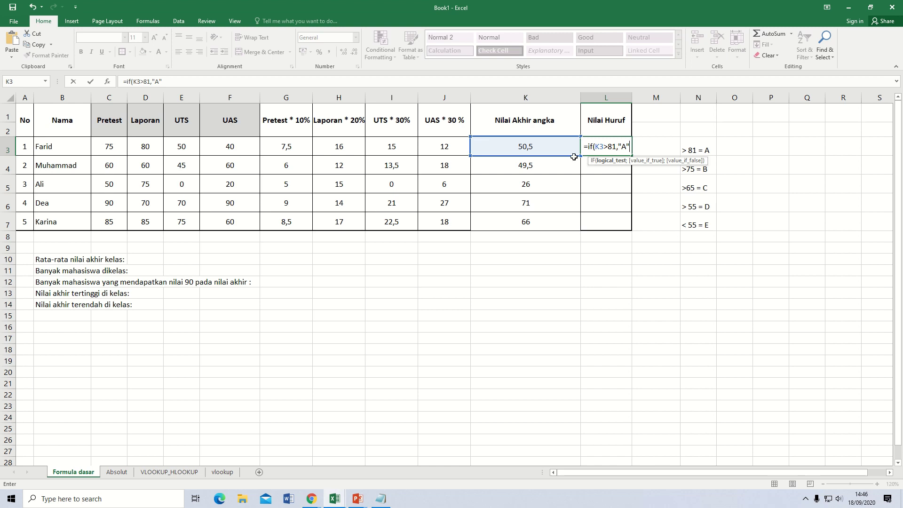
Replace the comma after 81 in the L3 formula with a semicolon as the argument separator
{"action": "left_click", "coordinate": [617, 147]}
{"action": "key", "text": "BackSpace"}
{"action": "type", "text": ";"}
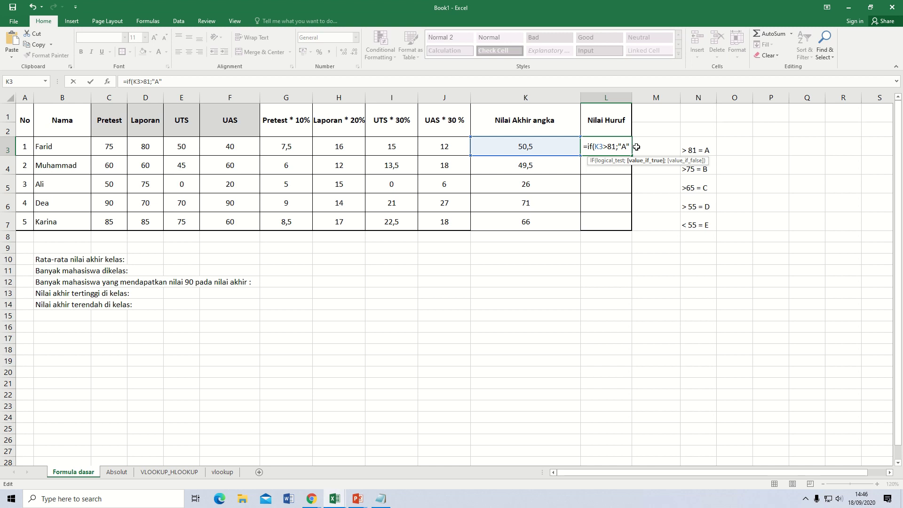
{"action": "key", "text": "Left"}
{"action": "key", "text": "Left"}
{"action": "key", "text": "Left"}
{"action": "key", "text": "BackSpace"}
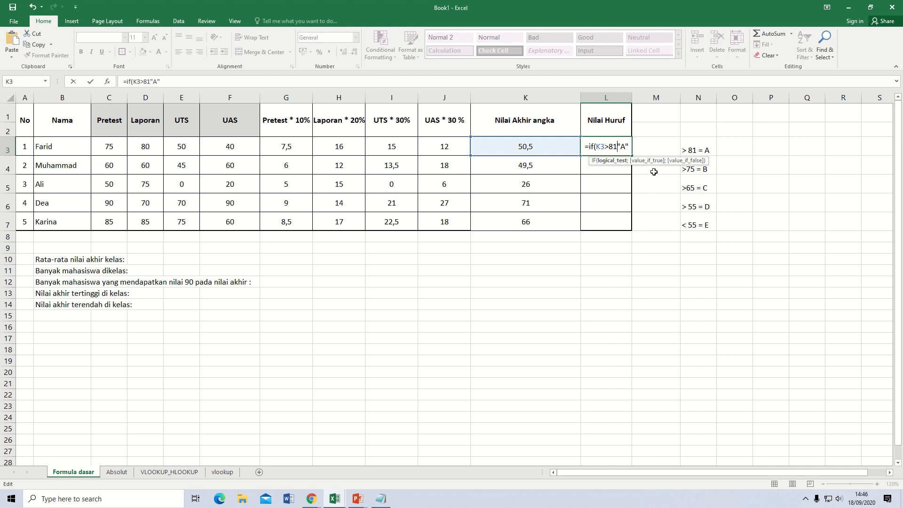
{"action": "type", "text": ","}
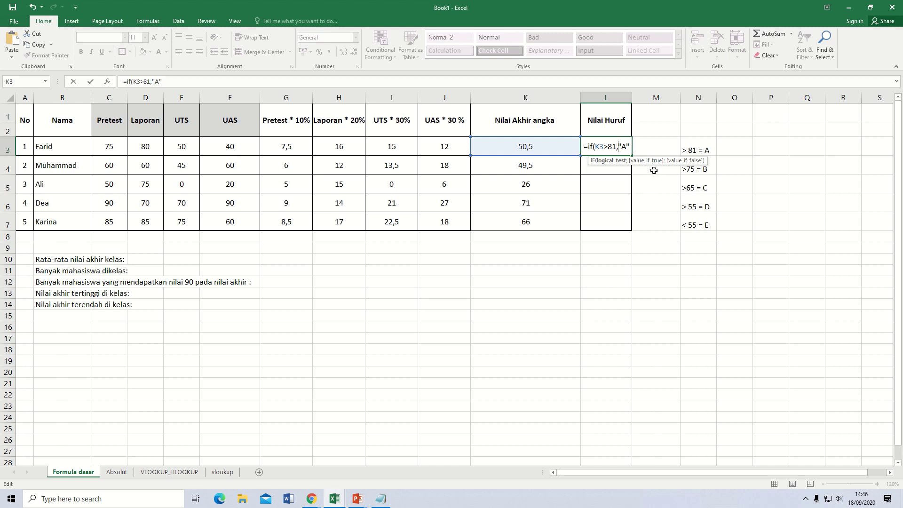
{"action": "key", "text": "BackSpace"}
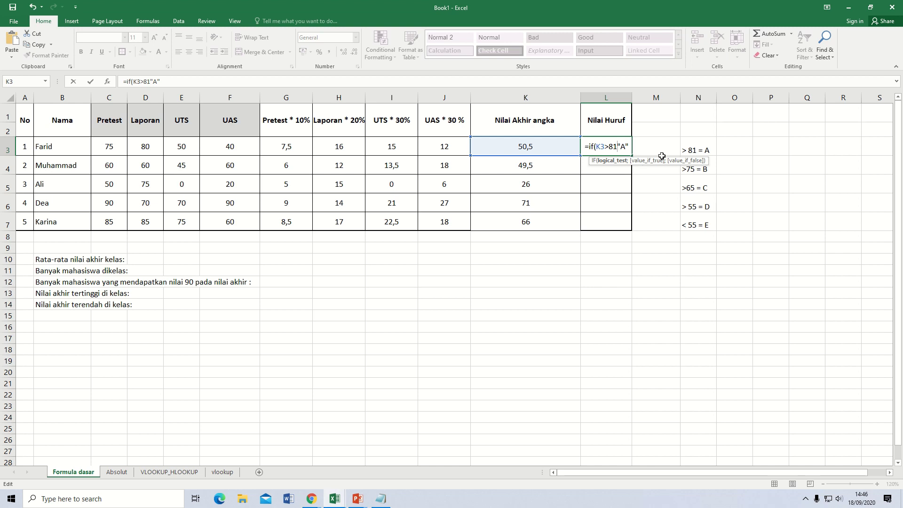
{"action": "type", "text": ";"}
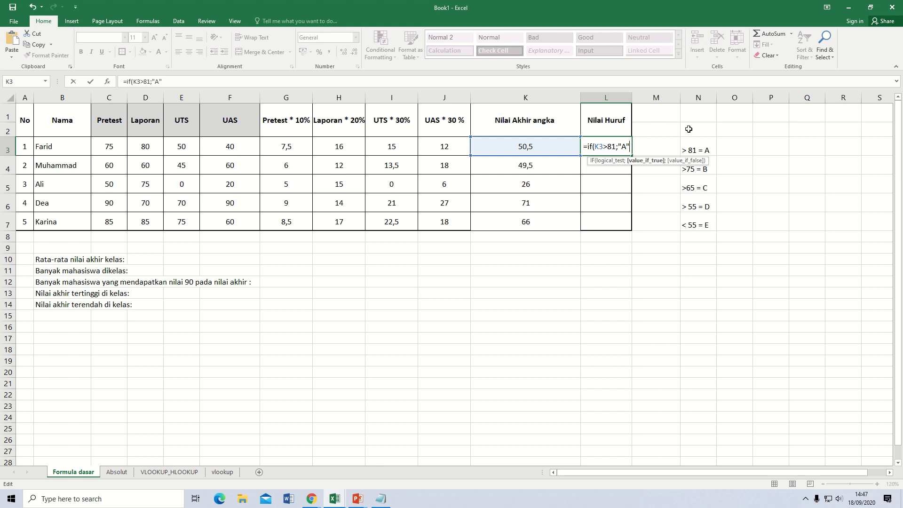
Extend the L3 formula after "A" with a comma and the nested condition if(K3>75
{"action": "type", "text": ","}
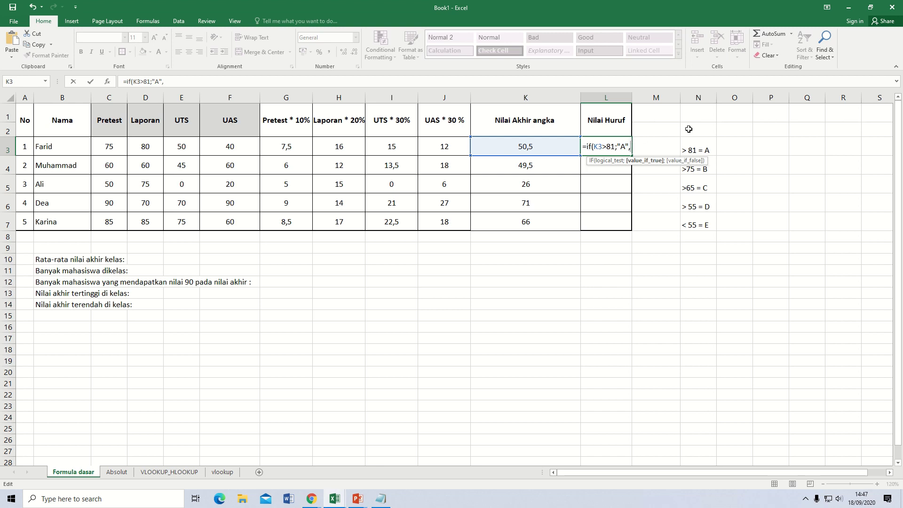
{"action": "type", "text": "if("}
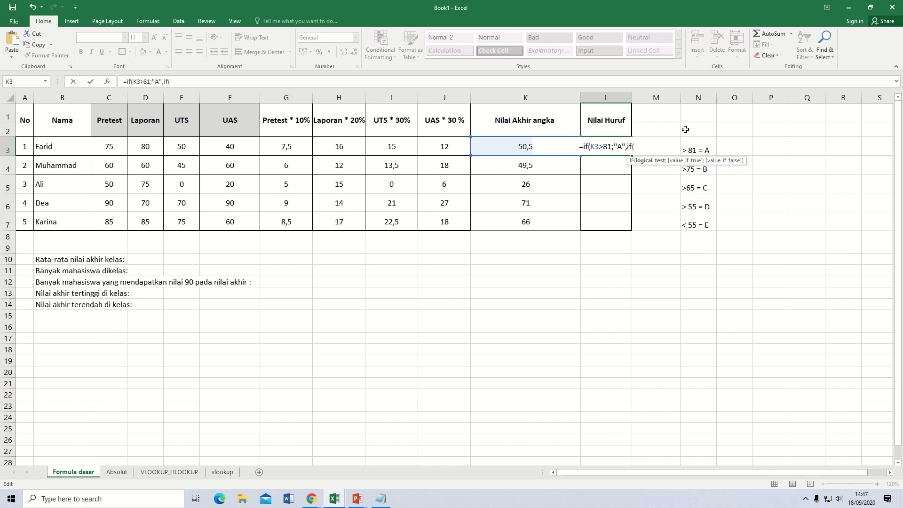
{"action": "left_click", "coordinate": [522, 145]}
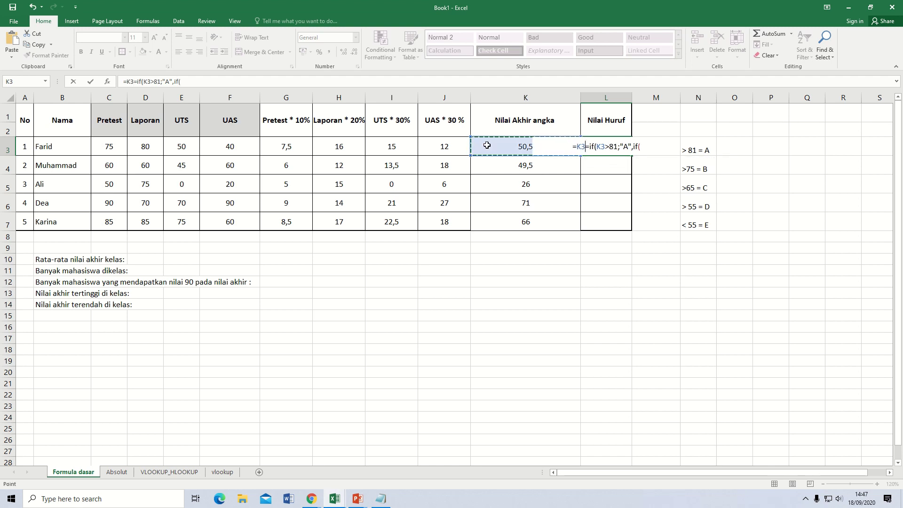
{"action": "key", "text": "BackSpace"}
{"action": "key", "text": "BackSpace"}
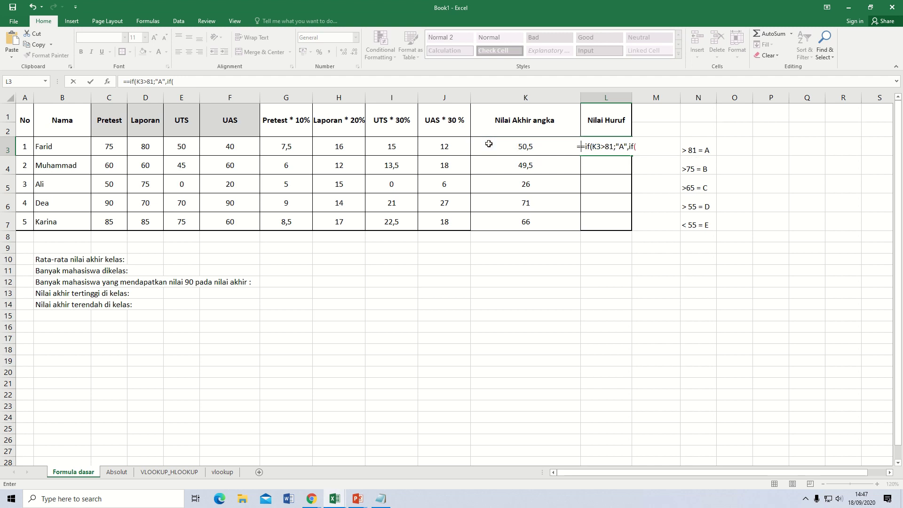
{"action": "left_click", "coordinate": [640, 144]}
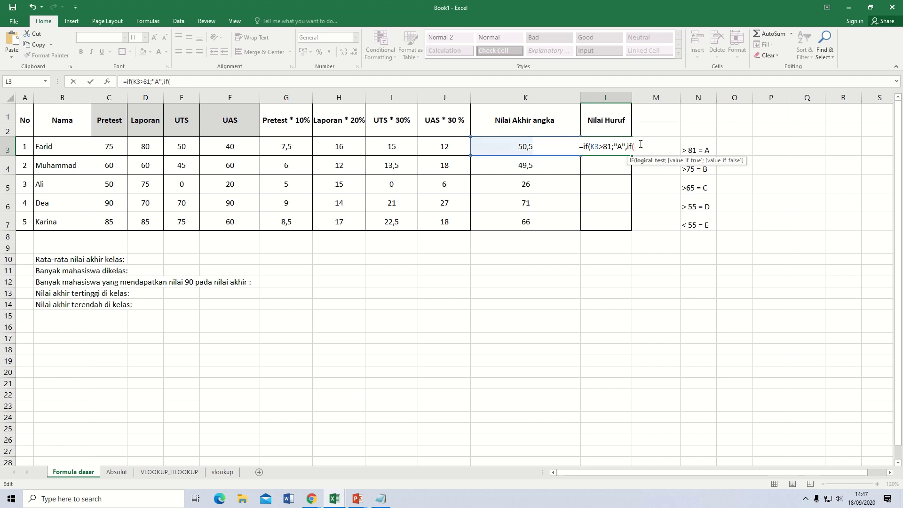
{"action": "left_click", "coordinate": [522, 147]}
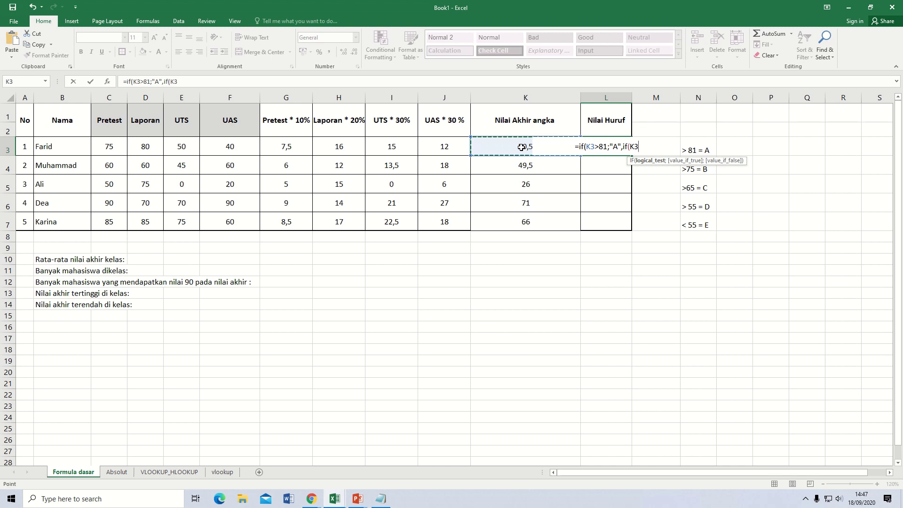
{"action": "type", "text": ">"}
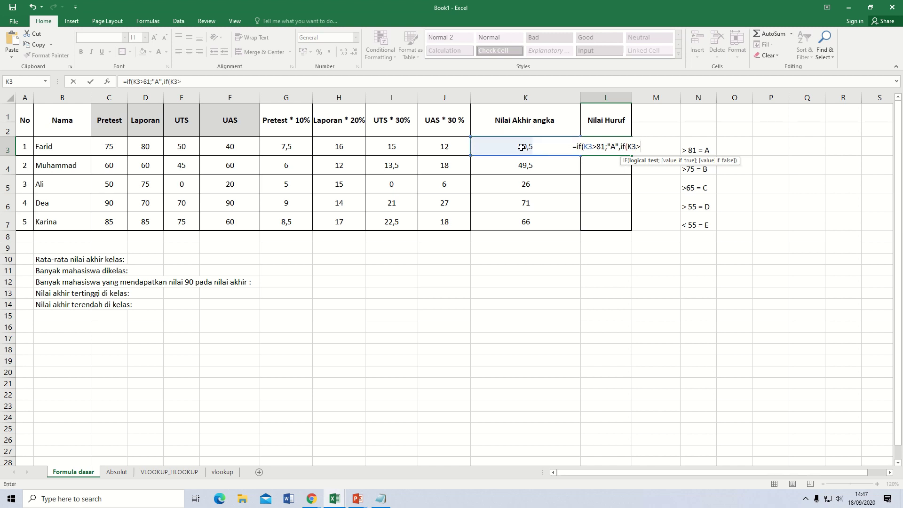
{"action": "type", "text": "75"}
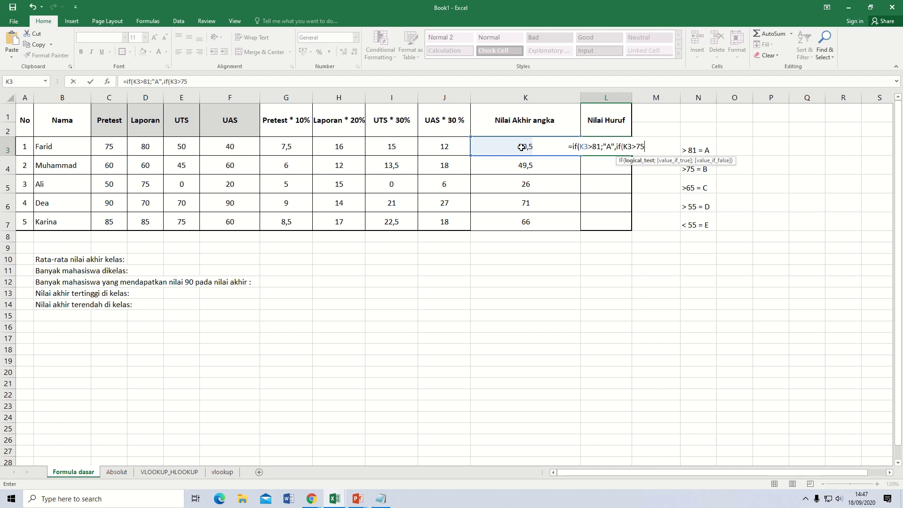
Replace the comma before the nested IF in the L3 formula with a semicolon and return to the formula's end
{"action": "left_click", "coordinate": [616, 146]}
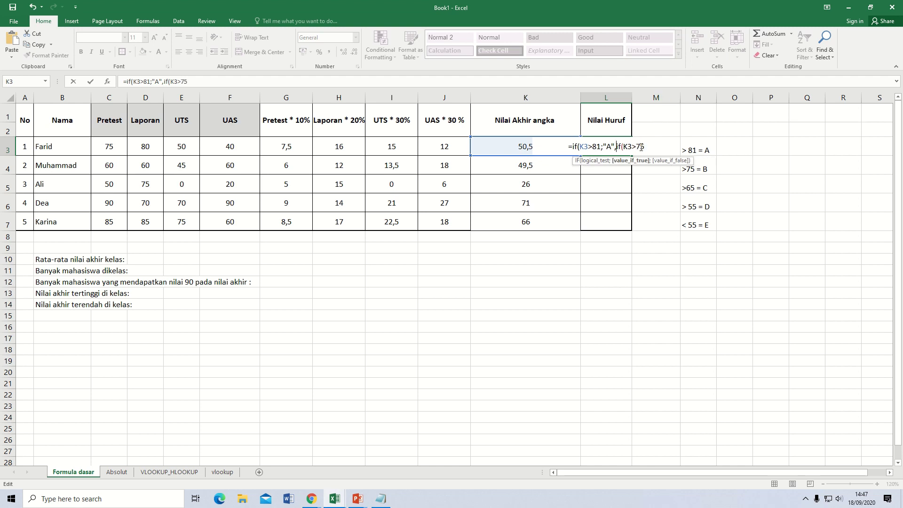
{"action": "key", "text": "BackSpace"}
{"action": "type", "text": ";"}
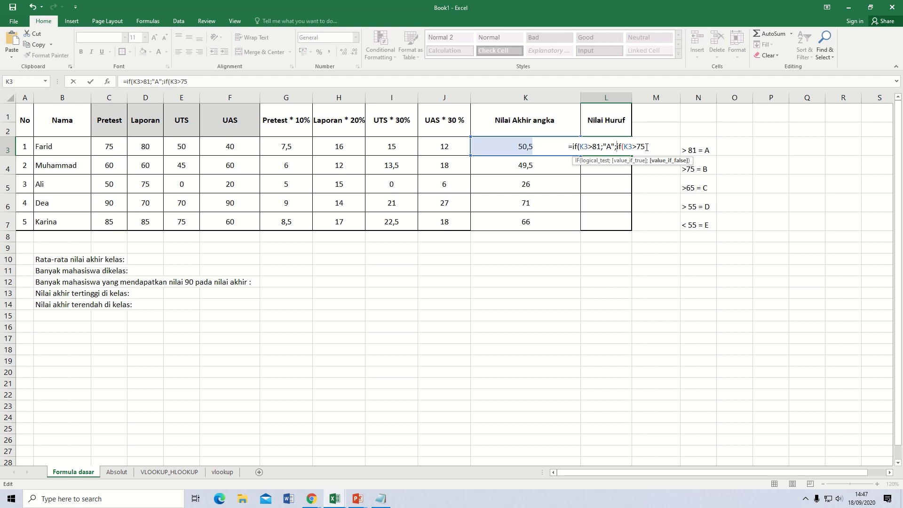
{"action": "left_click", "coordinate": [647, 147]}
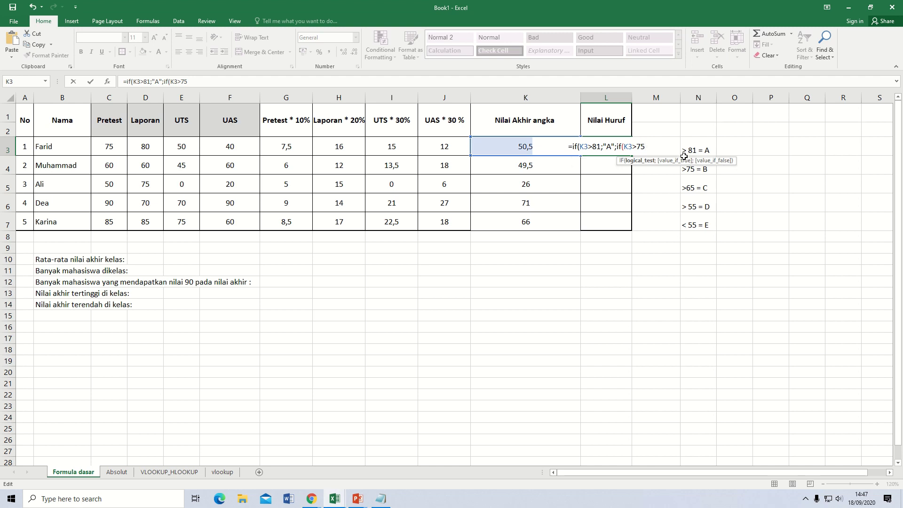
Add "B" as the value-if-true result of the K3>75 condition in the L3 formula, using a semicolon separator
{"action": "type", "text": ";\""}
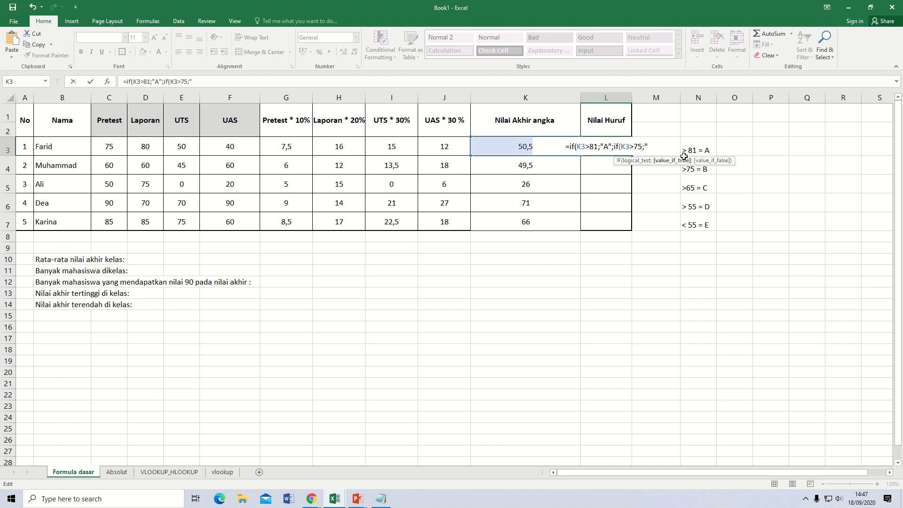
{"action": "type", "text": "B"}
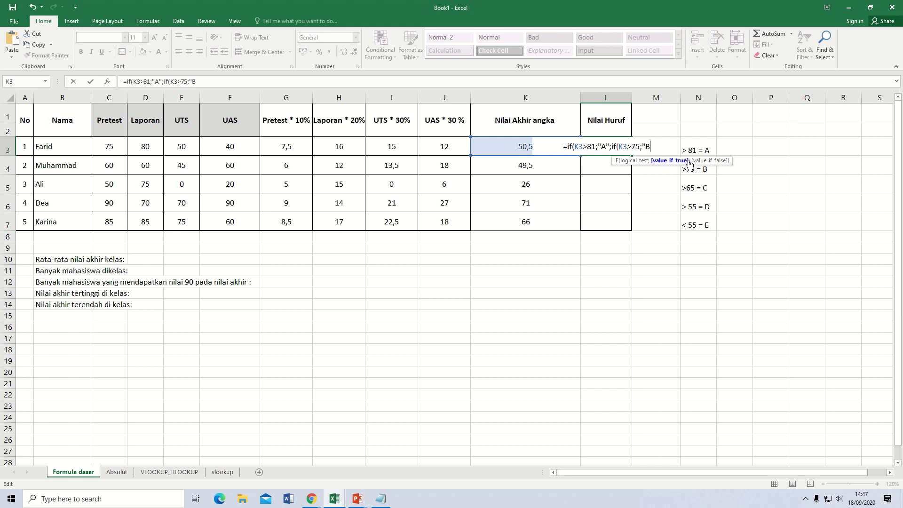
{"action": "type", "text": "\""}
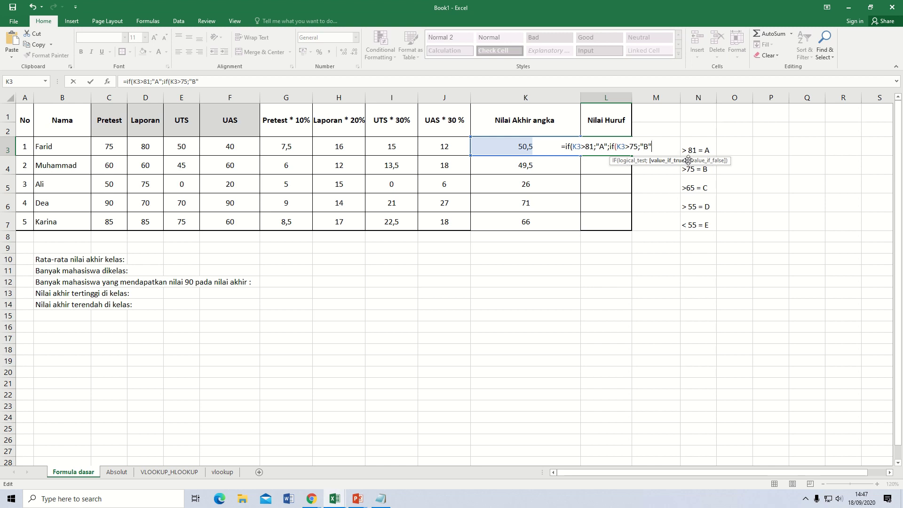
Extend the L3 formula with a third nested condition, ;if(K3>65;"C", referencing the first student's final score
{"action": "type", "text": ";"}
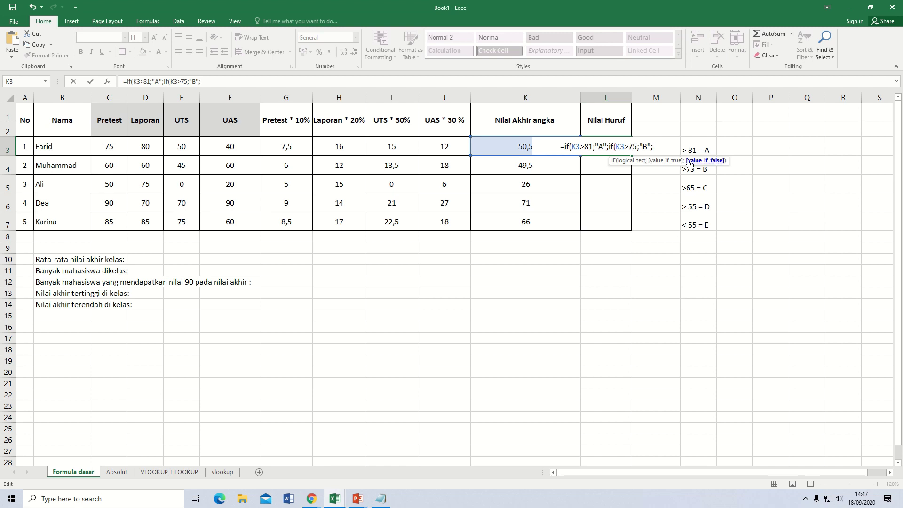
{"action": "type", "text": "if("}
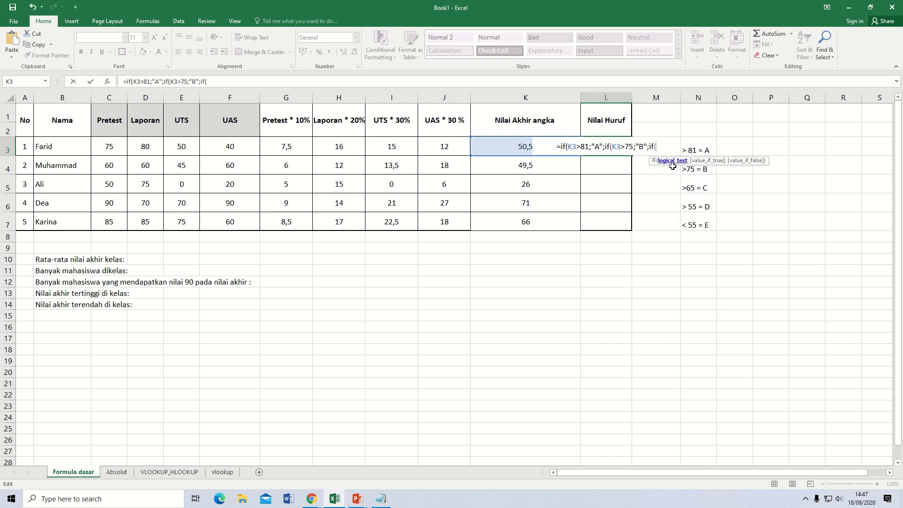
{"action": "left_click", "coordinate": [490, 141]}
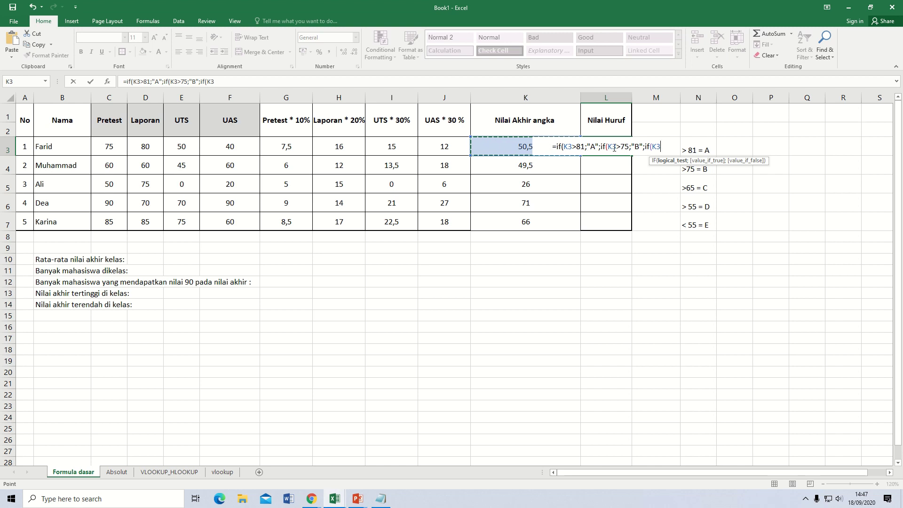
{"action": "type", "text": ">"}
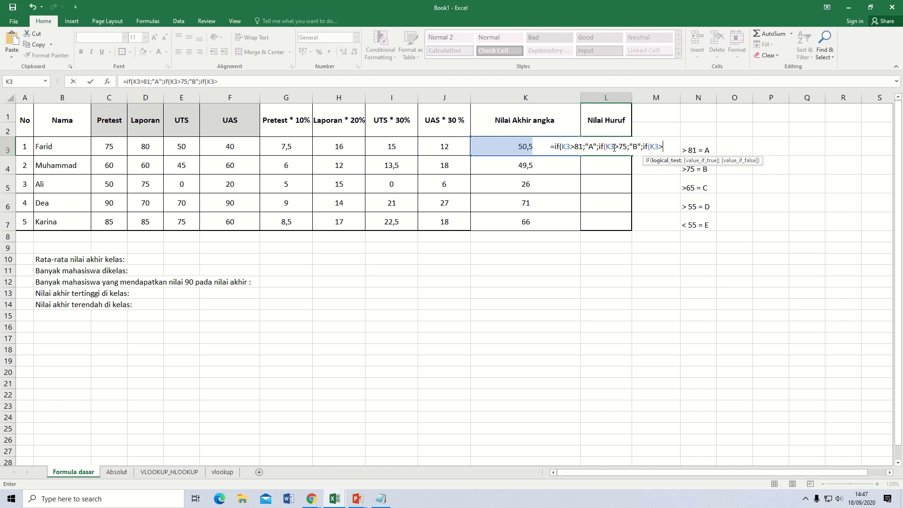
{"action": "type", "text": "65"}
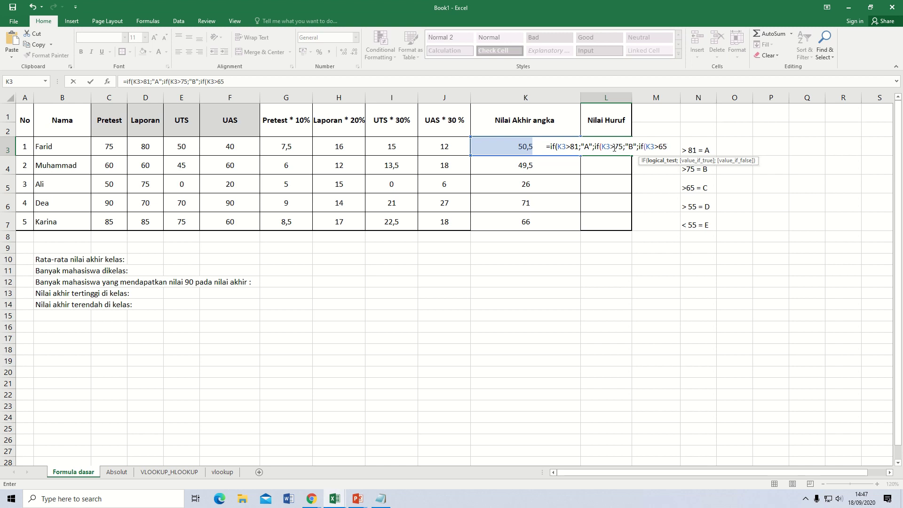
{"action": "type", "text": ";"}
{"action": "type", "text": "\"C"}
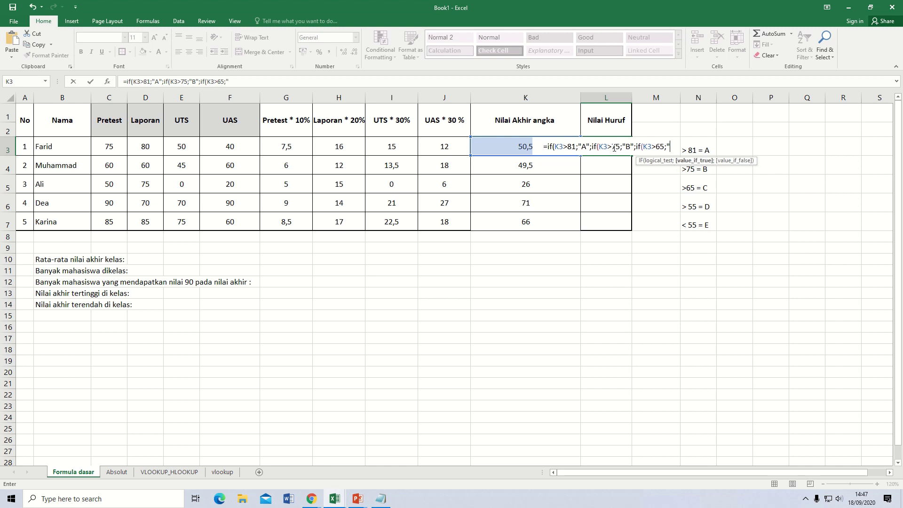
{"action": "type", "text": "\""}
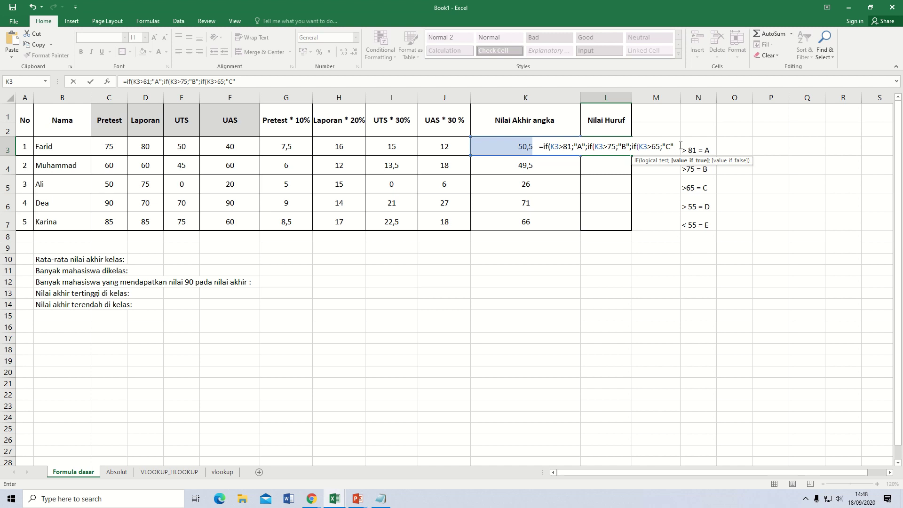
Extend the L3 formula with a fourth nested condition, ;if(K3>55;"D", referencing the first student's final score
{"action": "type", "text": ";"}
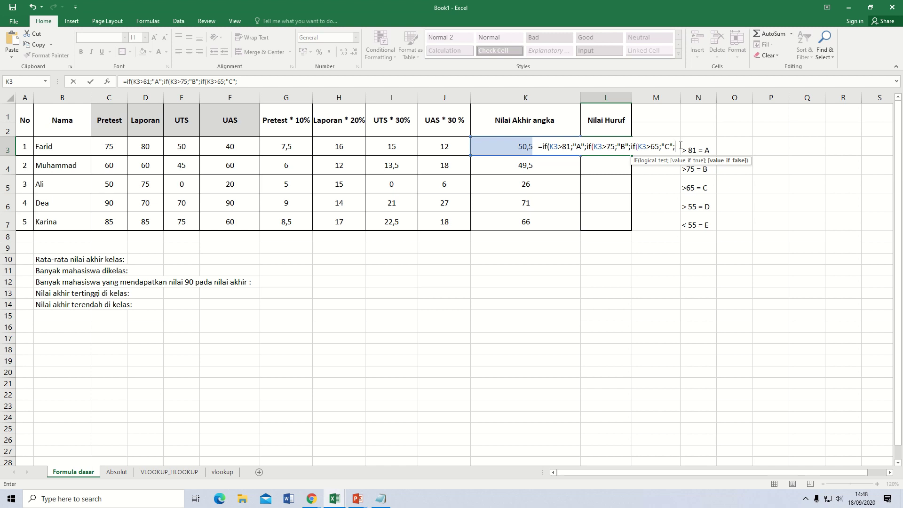
{"action": "type", "text": "if"}
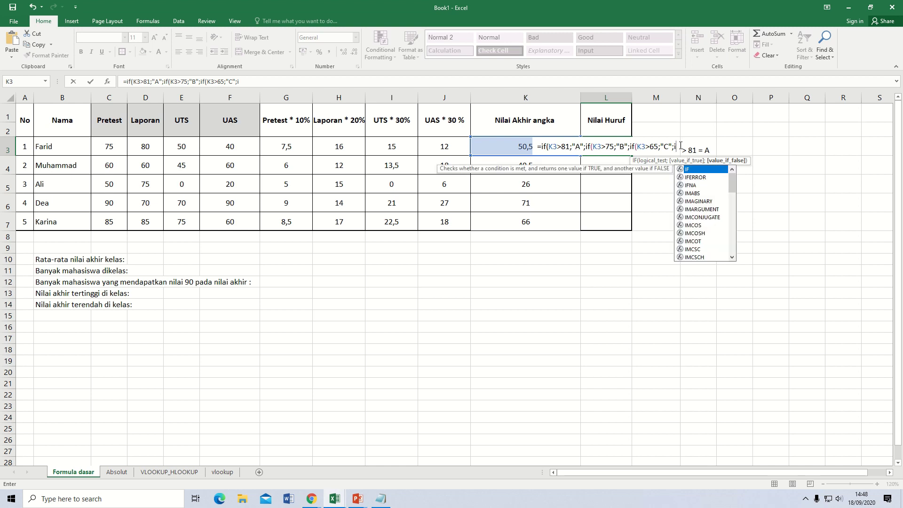
{"action": "type", "text": "("}
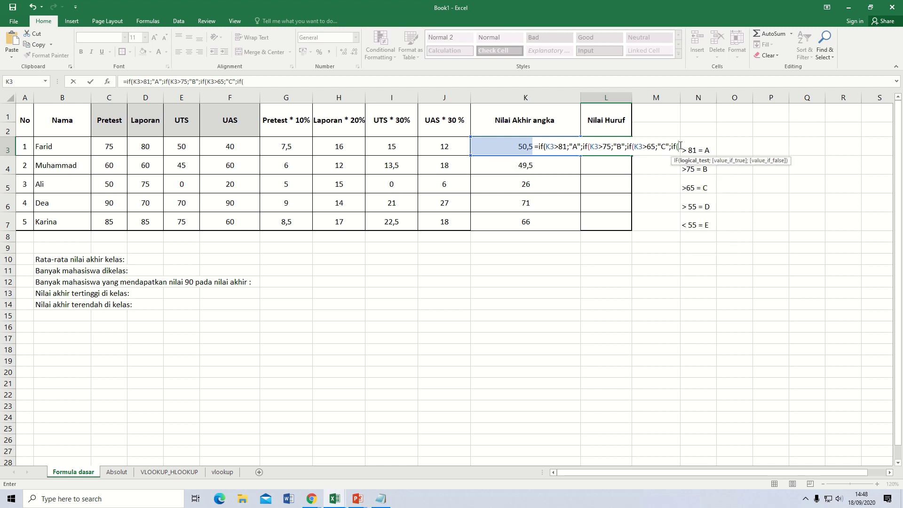
{"action": "left_click", "coordinate": [517, 149]}
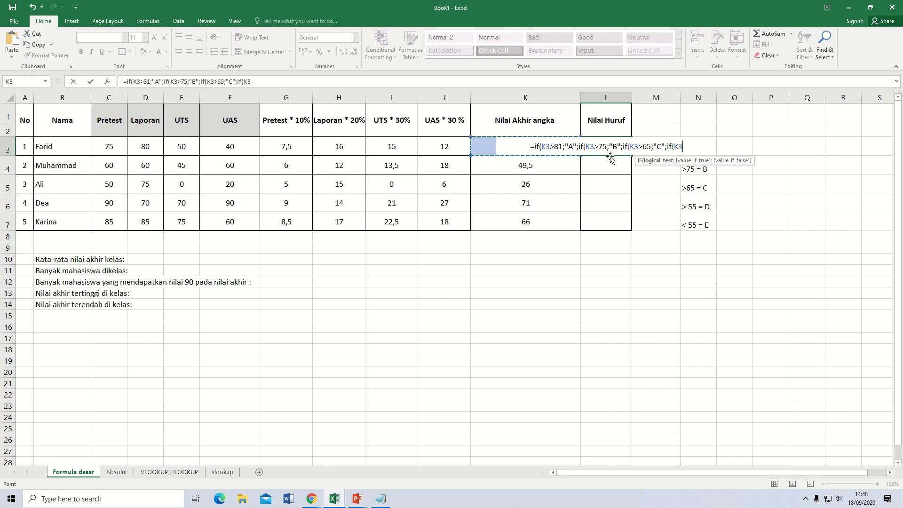
{"action": "type", "text": ">"}
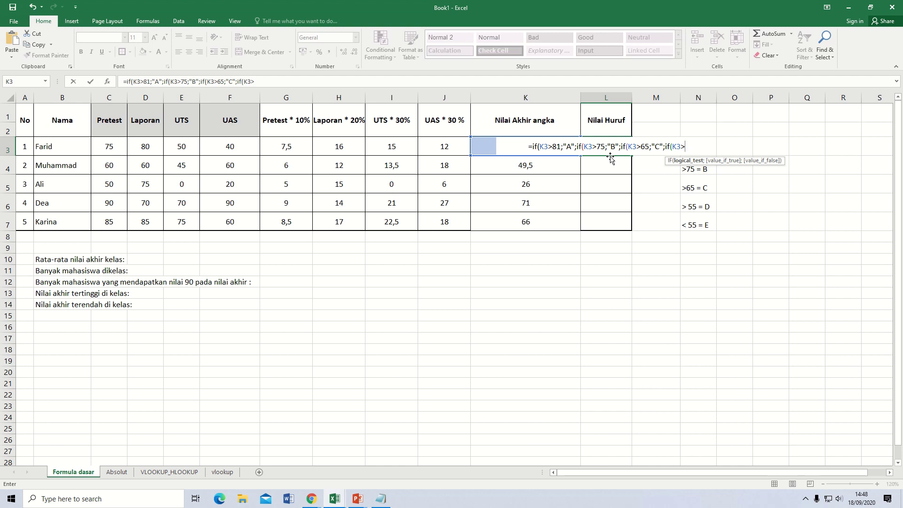
{"action": "type", "text": "55"}
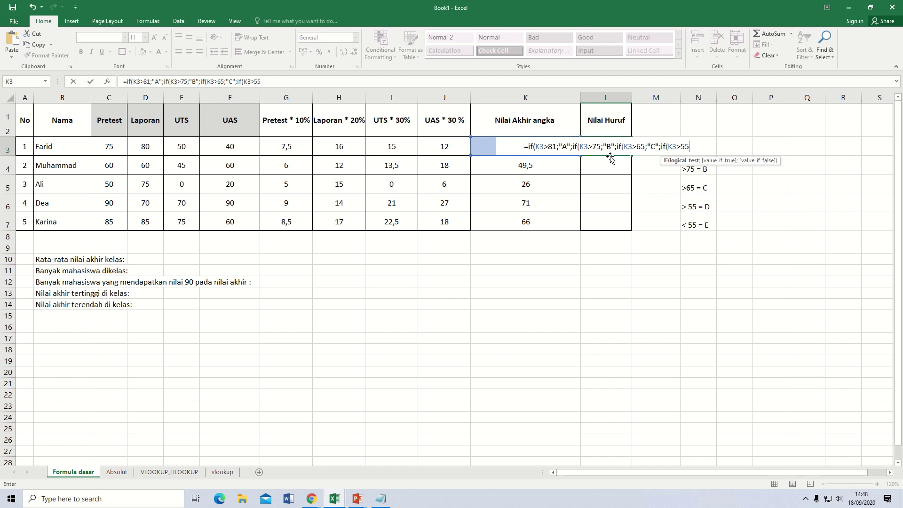
{"action": "type", "text": ";"}
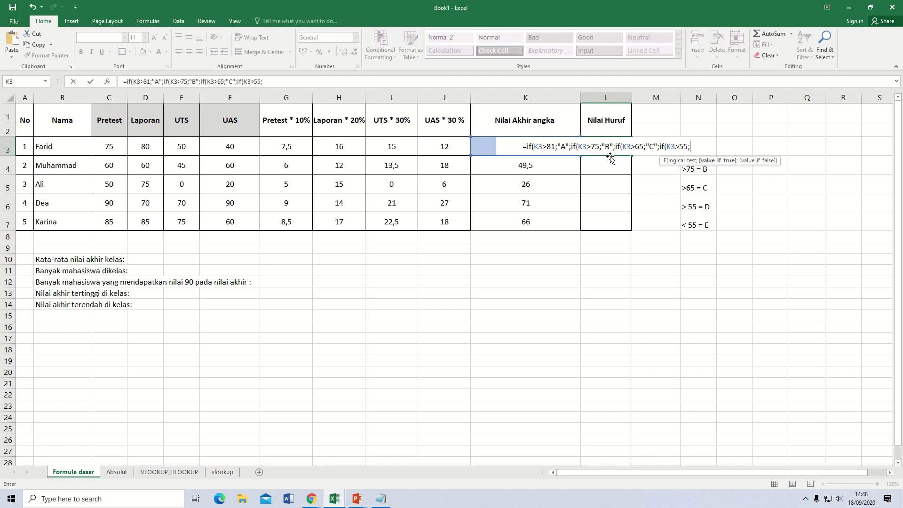
{"action": "type", "text": "\"D\""}
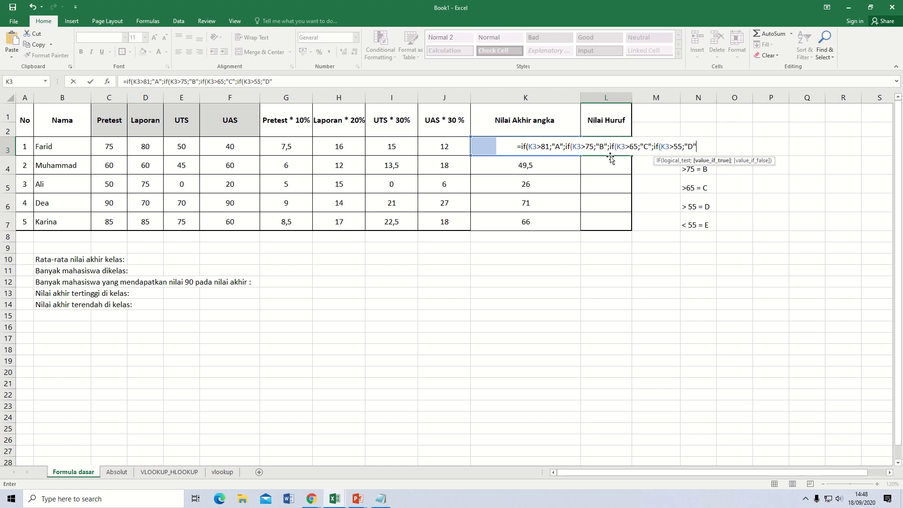
Finish the L3 formula with "E" as the final value-if-false result, close all four parentheses and commit it
{"action": "type", "text": ";"}
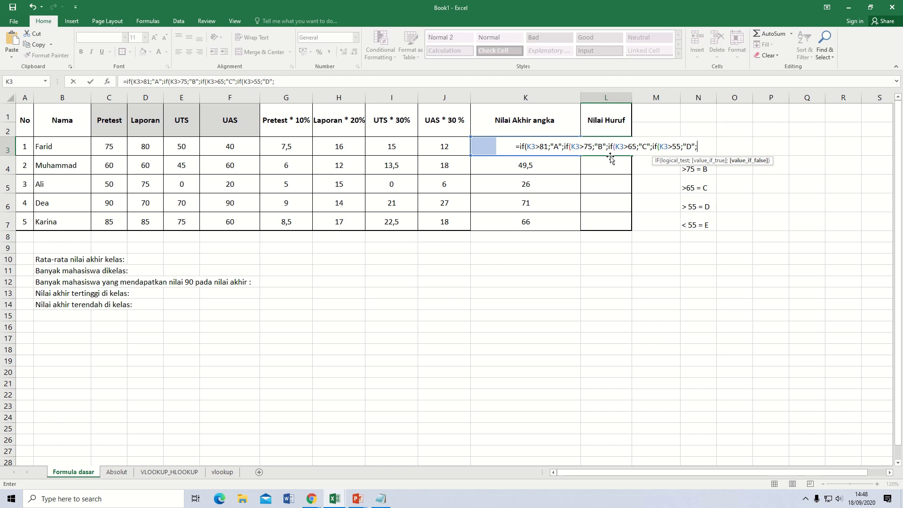
{"action": "type", "text": "\"E"}
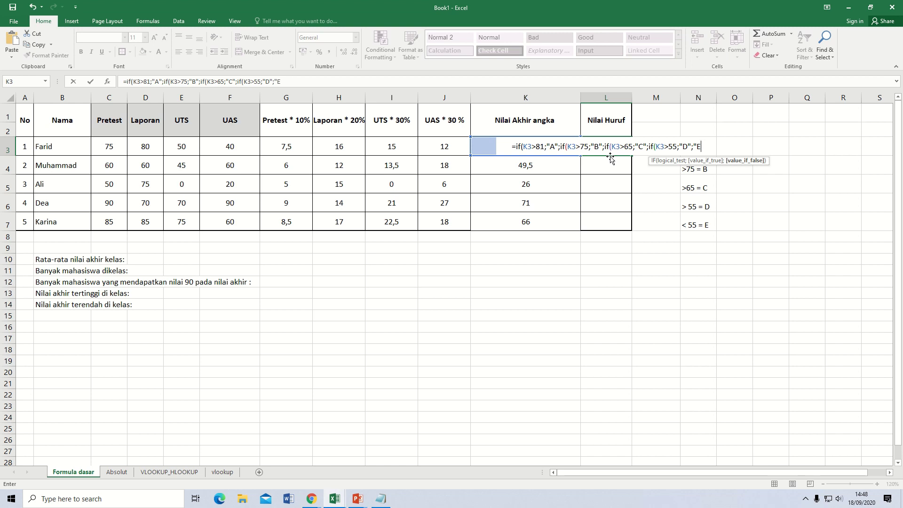
{"action": "type", "text": "\""}
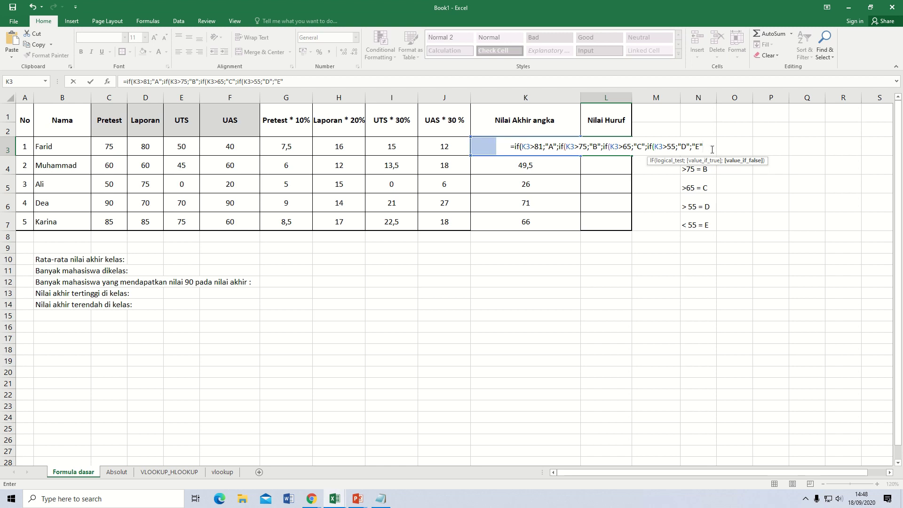
{"action": "type", "text": "))))"}
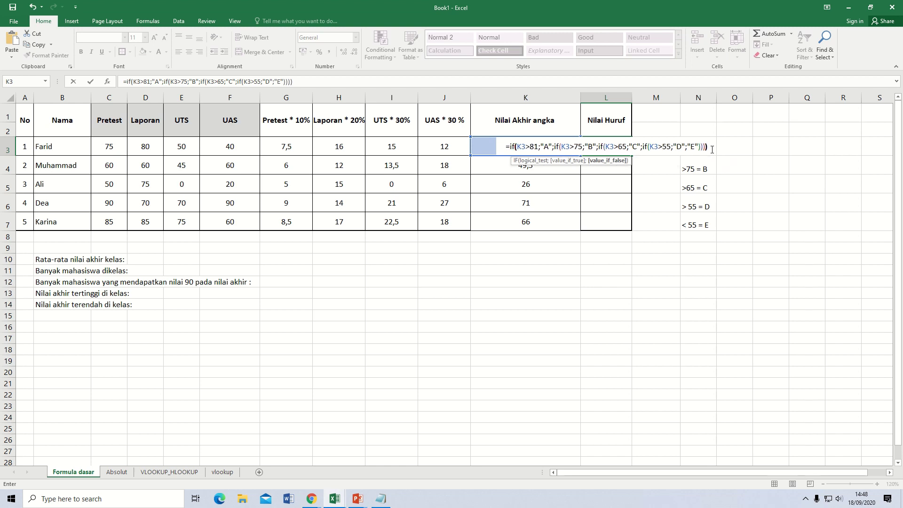
{"action": "key", "text": "Return"}
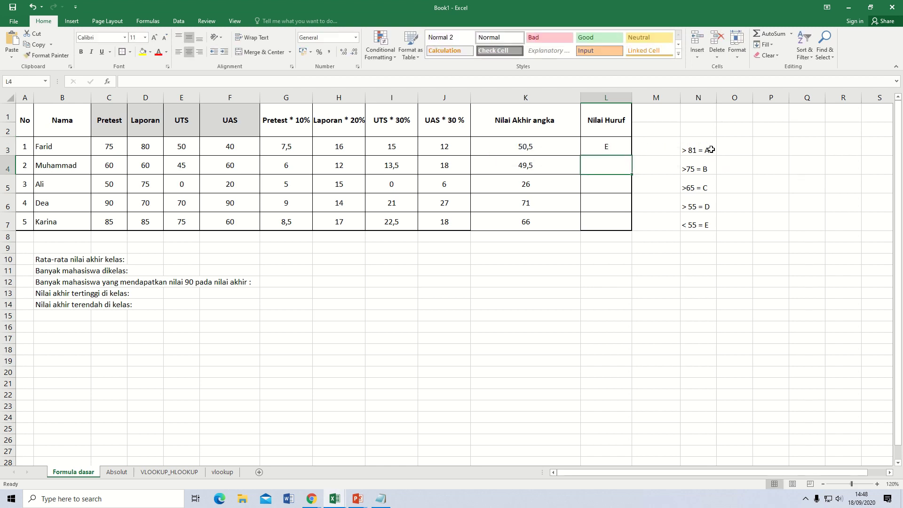
Fill the Nilai Huruf formula from L3 down to L7 for the remaining students
{"action": "left_click", "coordinate": [608, 147]}
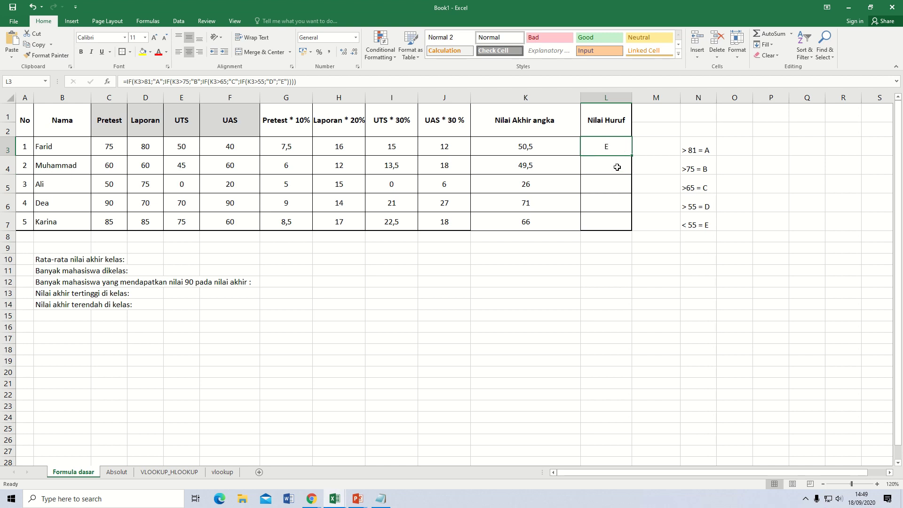
{"action": "left_click", "coordinate": [617, 167]}
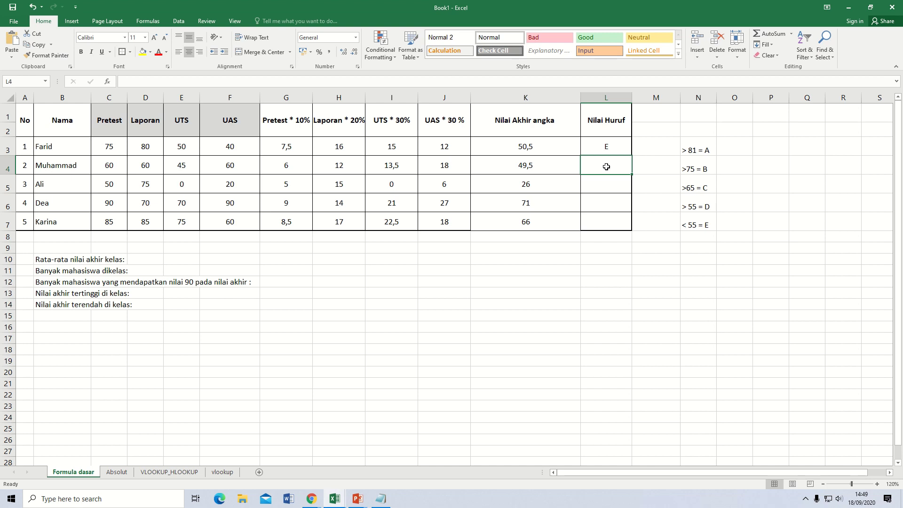
{"action": "left_click", "coordinate": [598, 144]}
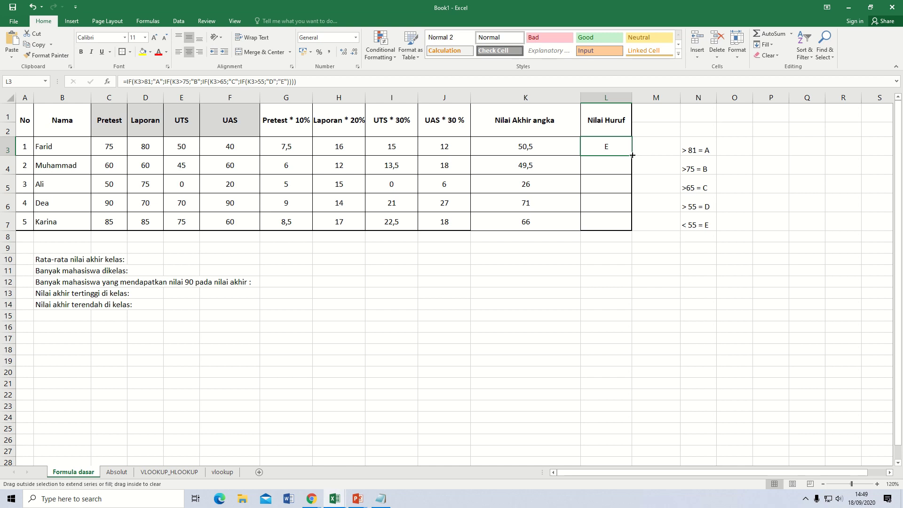
{"action": "left_click_drag", "start_coordinate": [633, 156], "coordinate": [628, 227]}
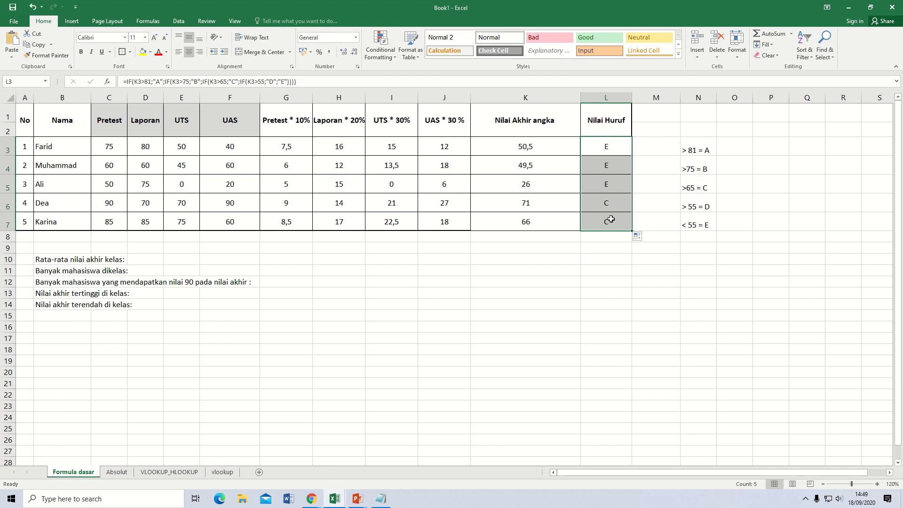
Clear the filled letter grades from L4:L7, leaving only the first student's formula in L3
{"action": "left_click", "coordinate": [607, 196]}
{"action": "left_click_drag", "start_coordinate": [607, 161], "coordinate": [616, 222]}
{"action": "key", "text": "Delete"}
{"action": "left_click", "coordinate": [594, 259]}
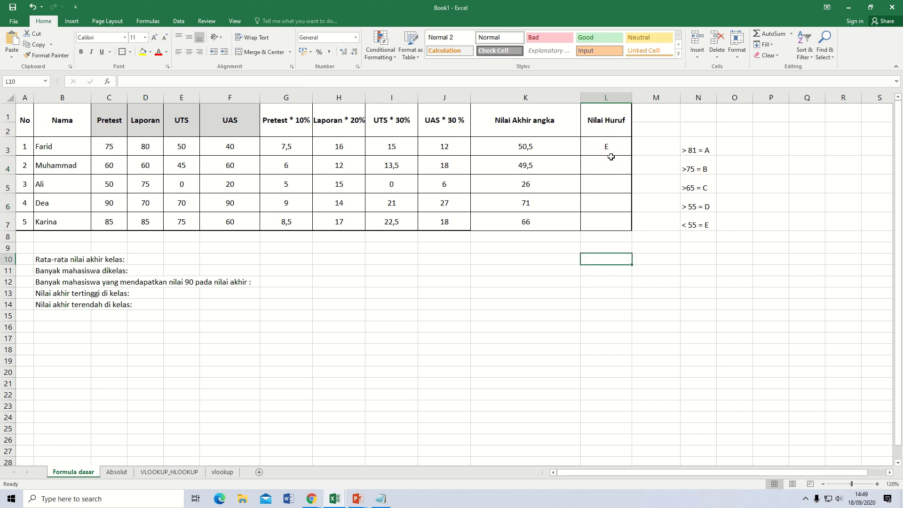
Copy the nested IF formula in L3 down again through L7 to grade all remaining students
{"action": "left_click", "coordinate": [616, 146]}
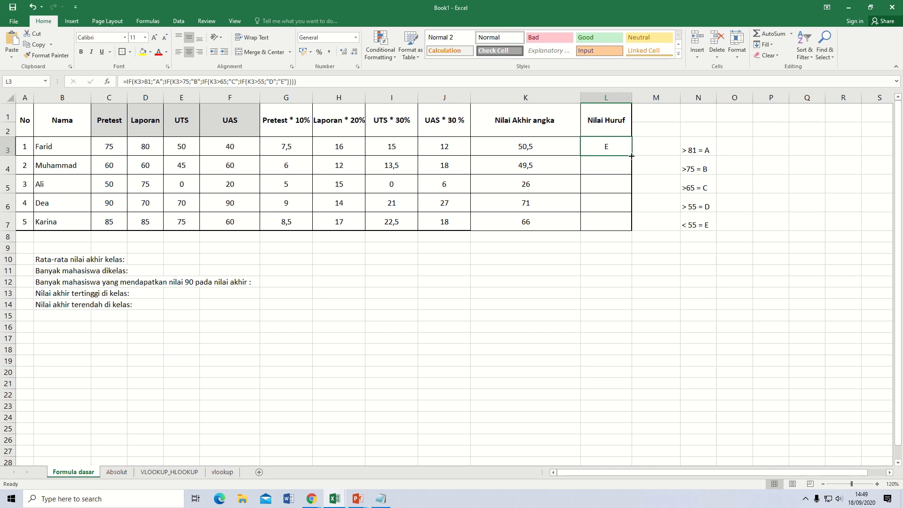
{"action": "left_click_drag", "start_coordinate": [631, 156], "coordinate": [632, 156]}
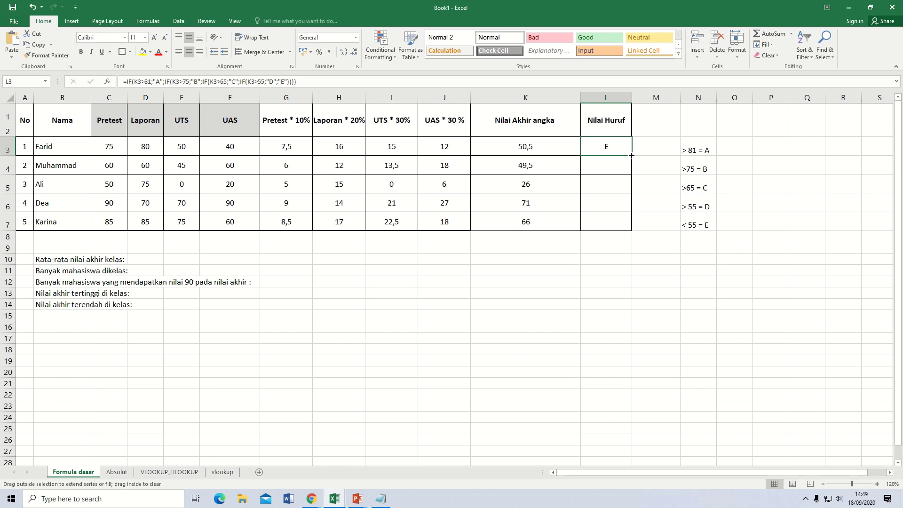
{"action": "left_click_drag", "start_coordinate": [632, 156], "coordinate": [629, 225]}
{"action": "left_click", "coordinate": [591, 249]}
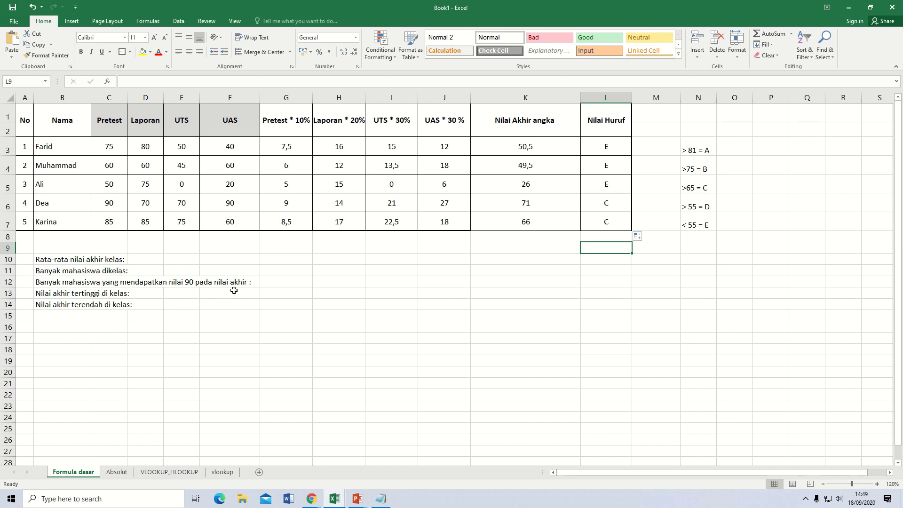
Change the score named in the B12 question from 90 to 66, so it reads "Banyak mahasiswa yang mendapatkan nilai 66 pada nilai akhir :"
{"action": "left_click", "coordinate": [192, 282]}
{"action": "left_click", "coordinate": [48, 284]}
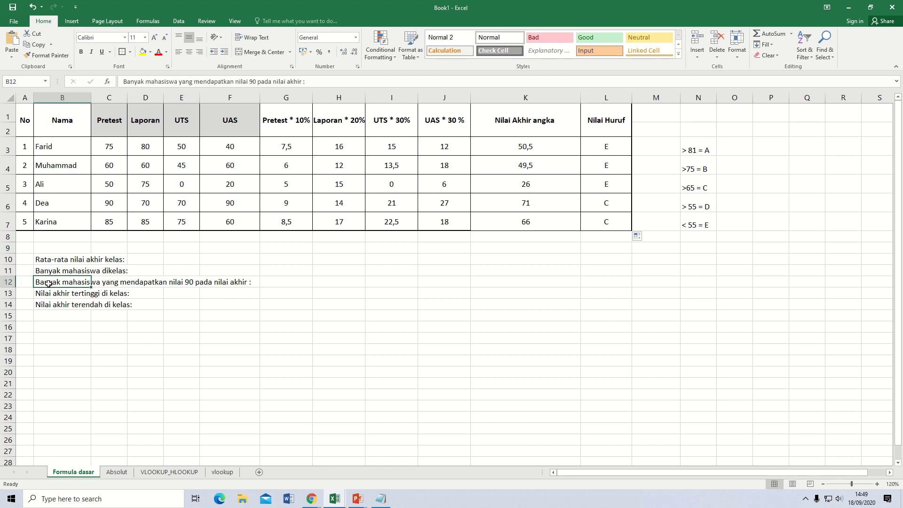
{"action": "left_click", "coordinate": [256, 82]}
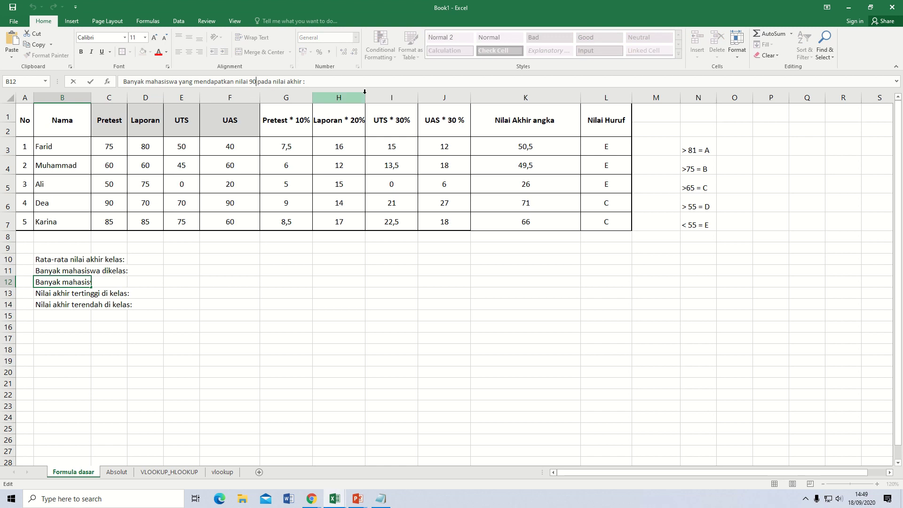
{"action": "key", "text": "BackSpace"}
{"action": "key", "text": "BackSpace"}
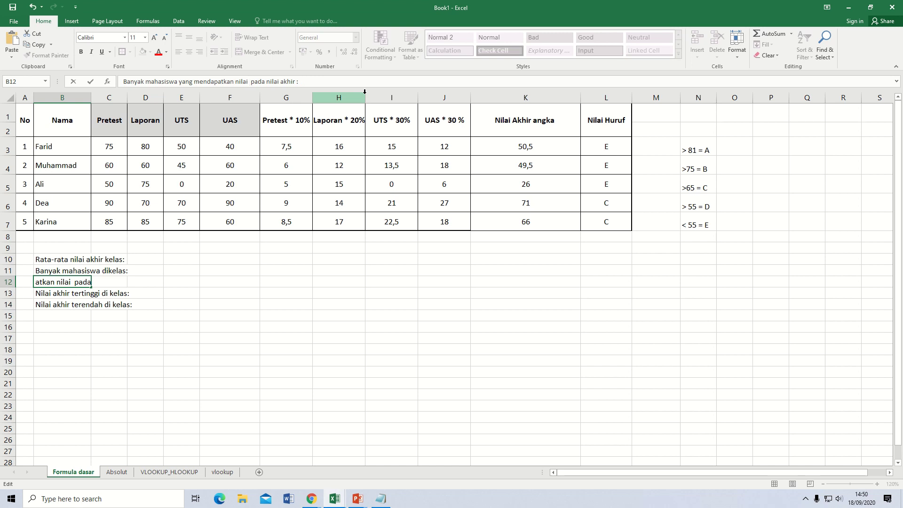
{"action": "type", "text": "66"}
{"action": "key", "text": "Return"}
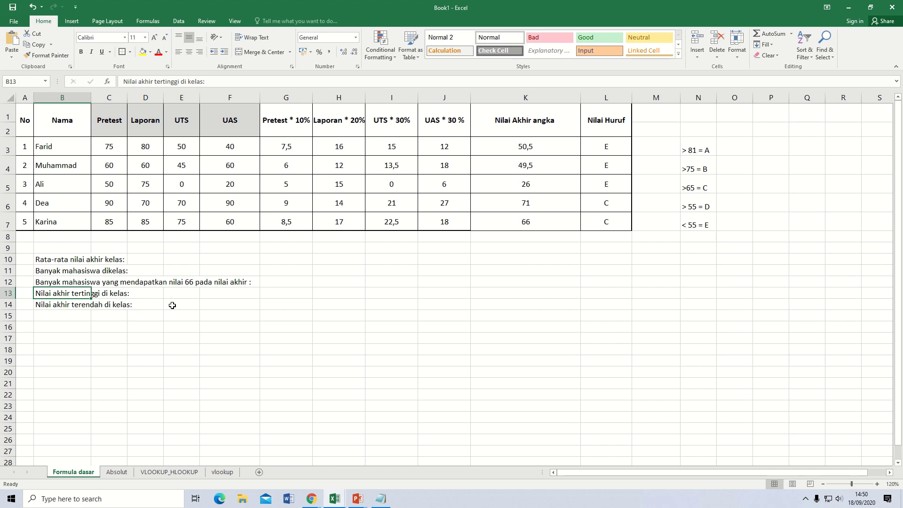
Calculate the class's average final score in G10 with =AVERAGE(K3:K7)
{"action": "left_click", "coordinate": [273, 259]}
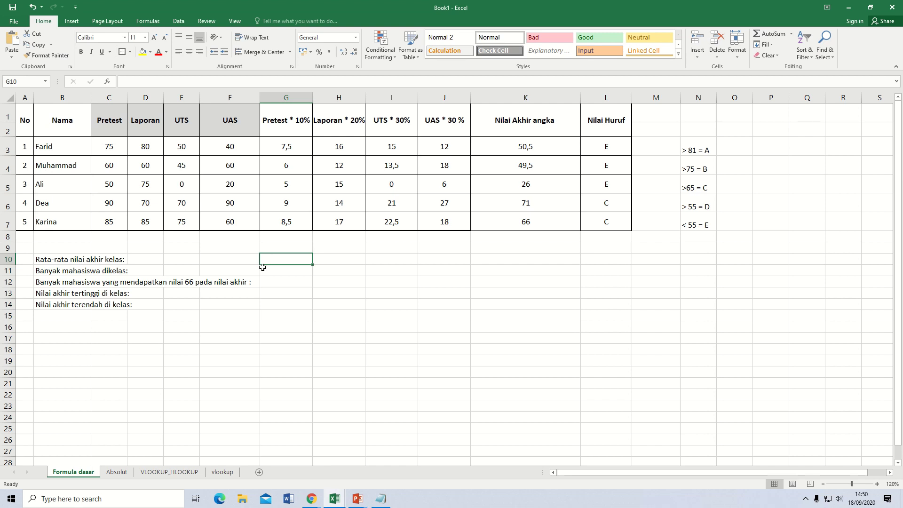
{"action": "type", "text": "=average"}
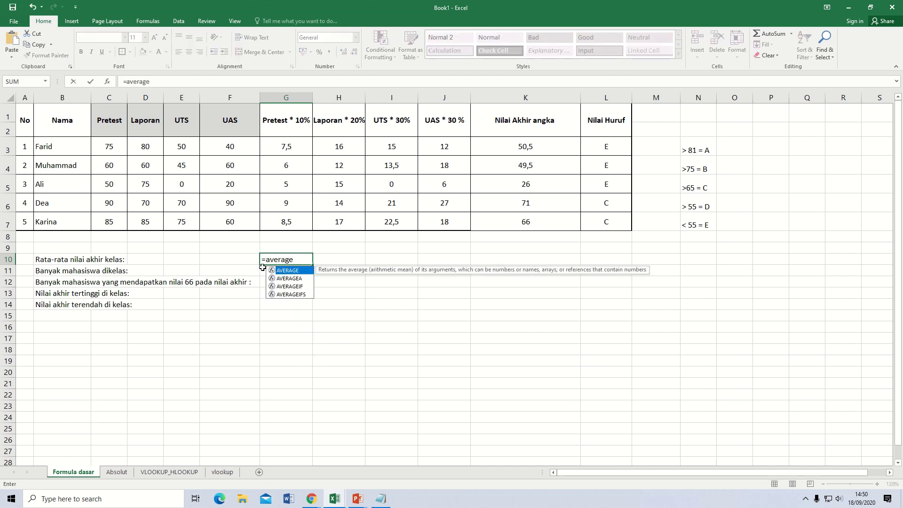
{"action": "type", "text": "("}
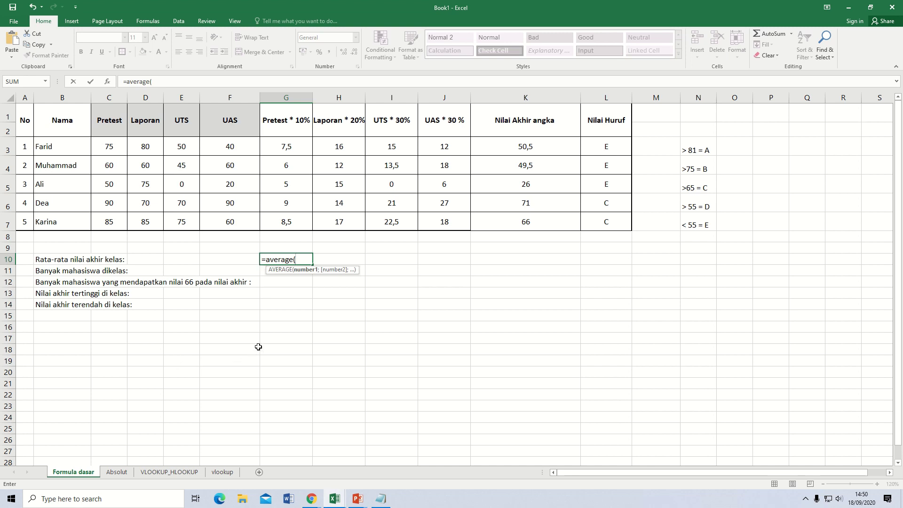
{"action": "left_click", "coordinate": [506, 146]}
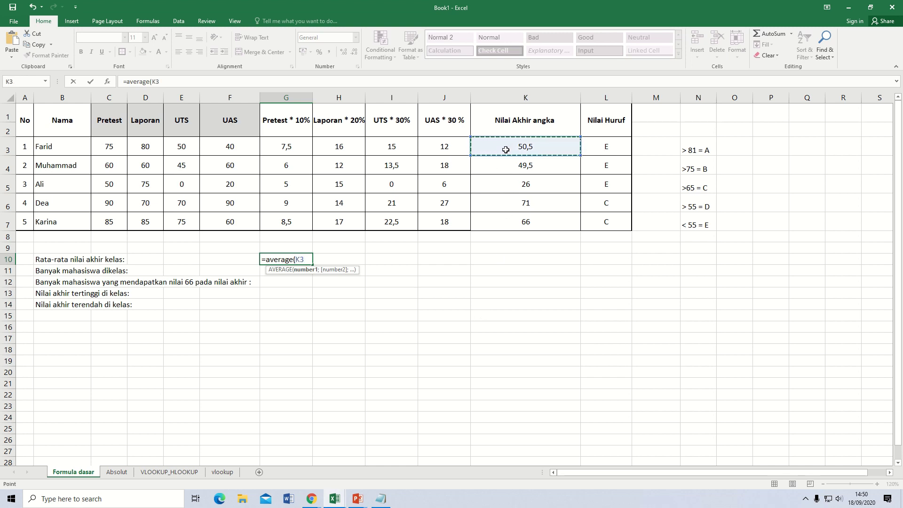
{"action": "left_click_drag", "start_coordinate": [506, 150], "coordinate": [514, 225]}
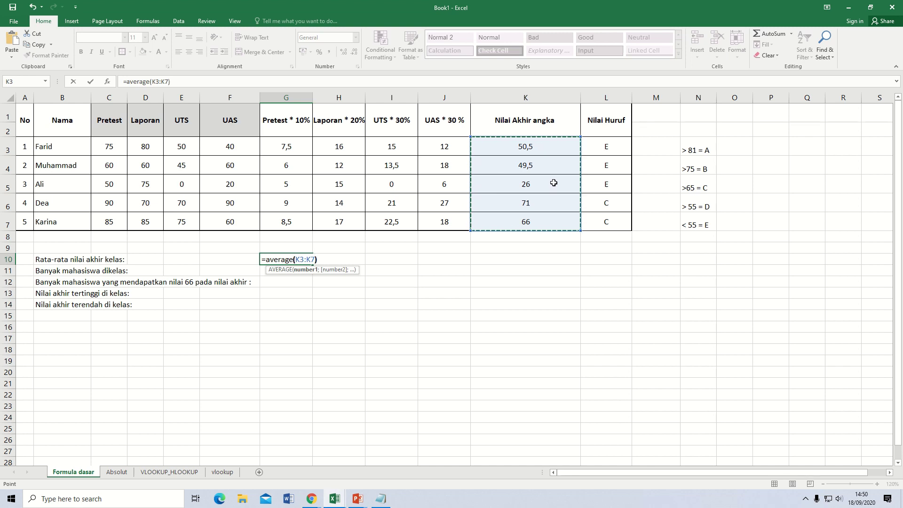
{"action": "key", "text": "Return"}
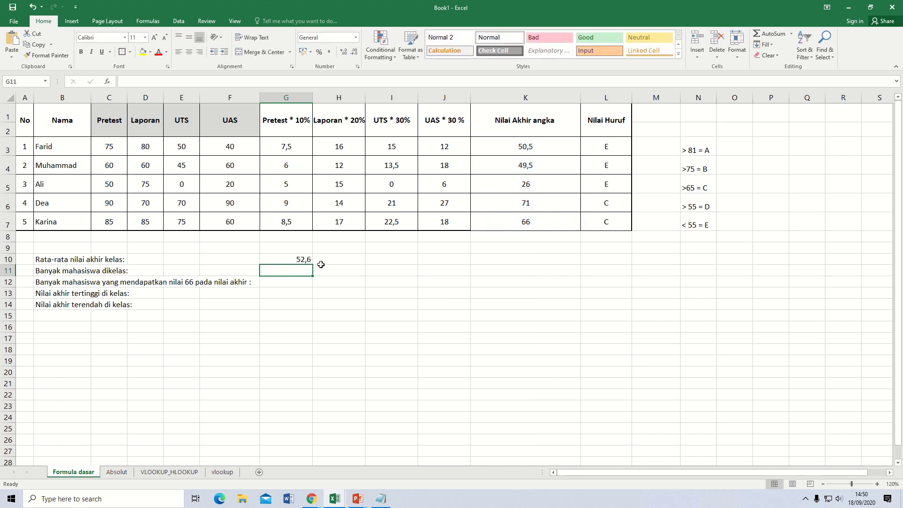
{"action": "left_click", "coordinate": [300, 259]}
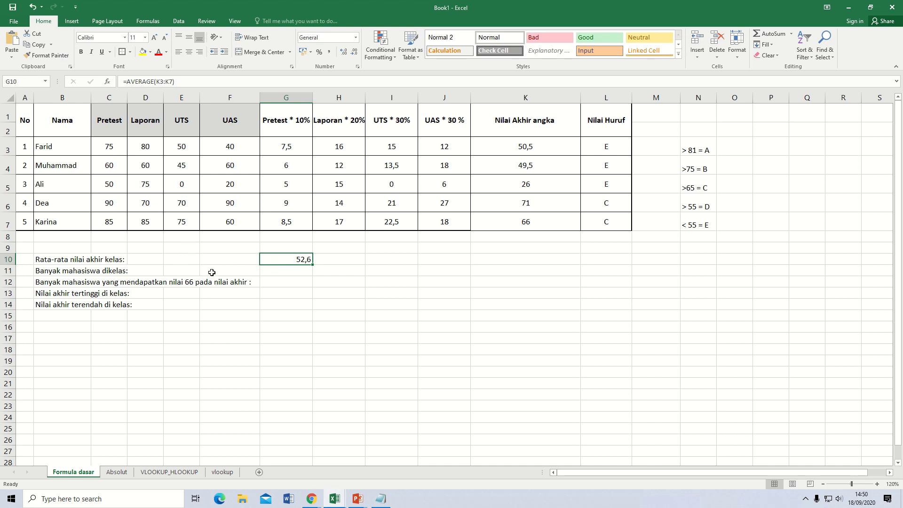
Count the students in the class in G11 with =COUNT(A3:A7), using the No column
{"action": "left_click", "coordinate": [271, 273]}
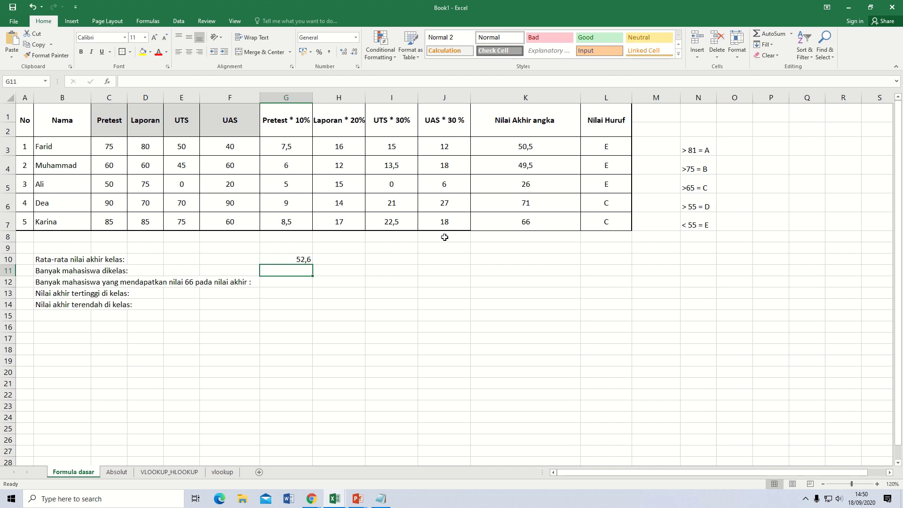
{"action": "type", "text": "=count"}
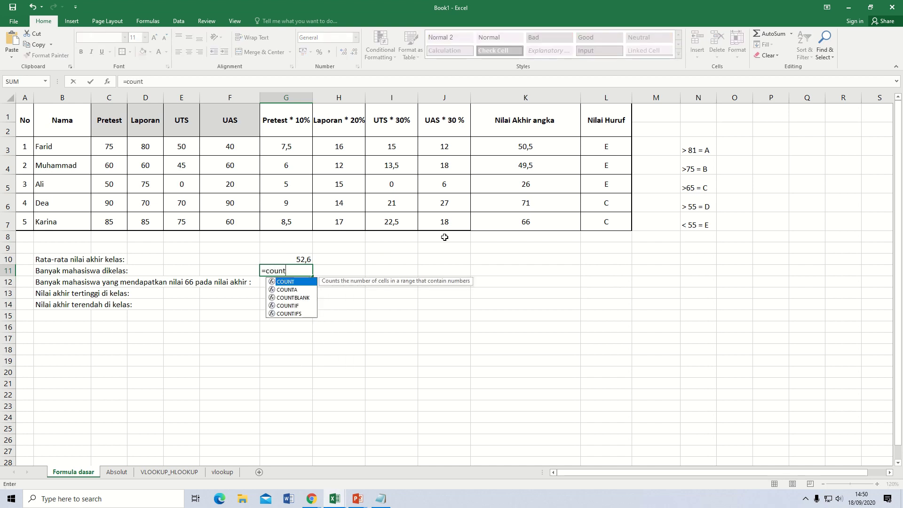
{"action": "type", "text": "("}
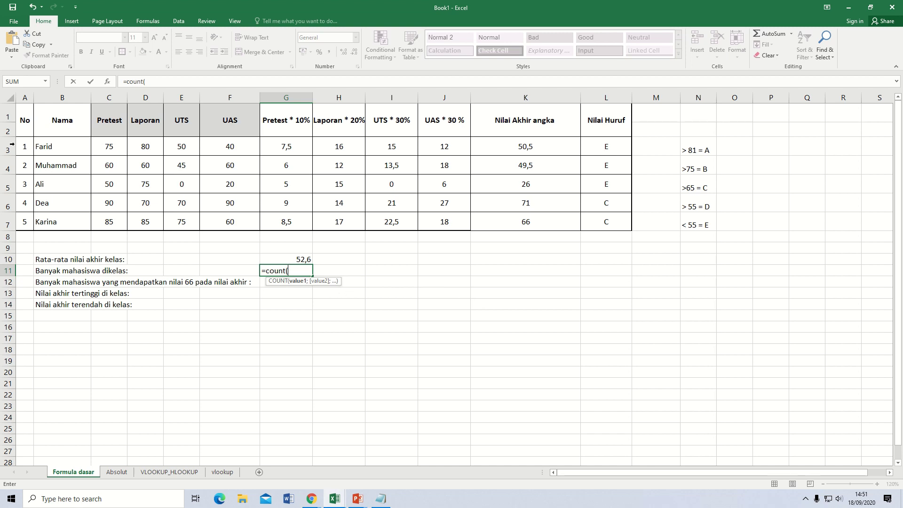
{"action": "left_click_drag", "start_coordinate": [24, 145], "coordinate": [19, 221]}
{"action": "left_click", "coordinate": [28, 148]}
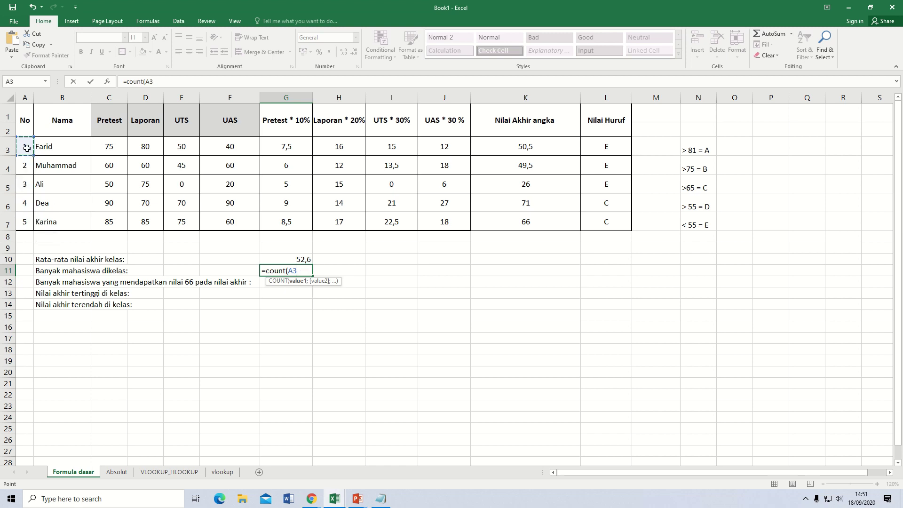
{"action": "left_click_drag", "start_coordinate": [29, 149], "coordinate": [25, 219]}
{"action": "type", "text": ")"}
{"action": "mouse_move", "coordinate": [96, 4]}
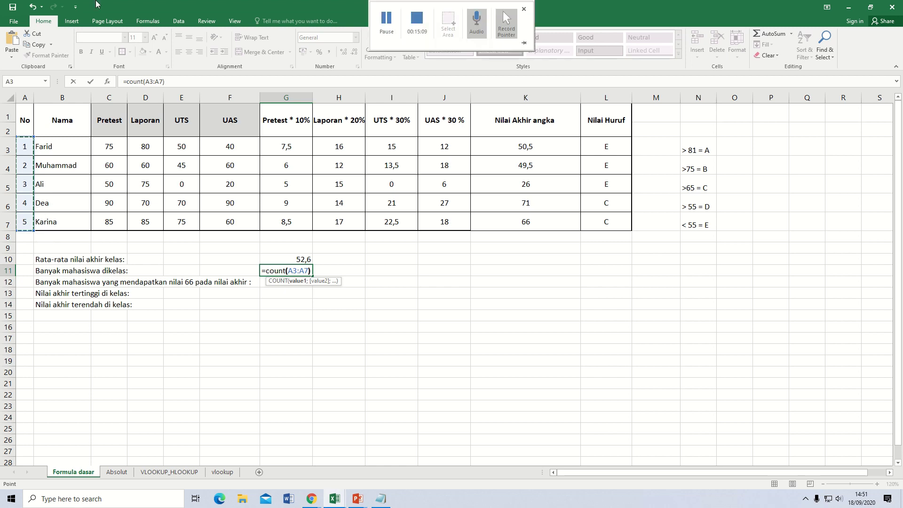
{"action": "key", "text": "Return"}
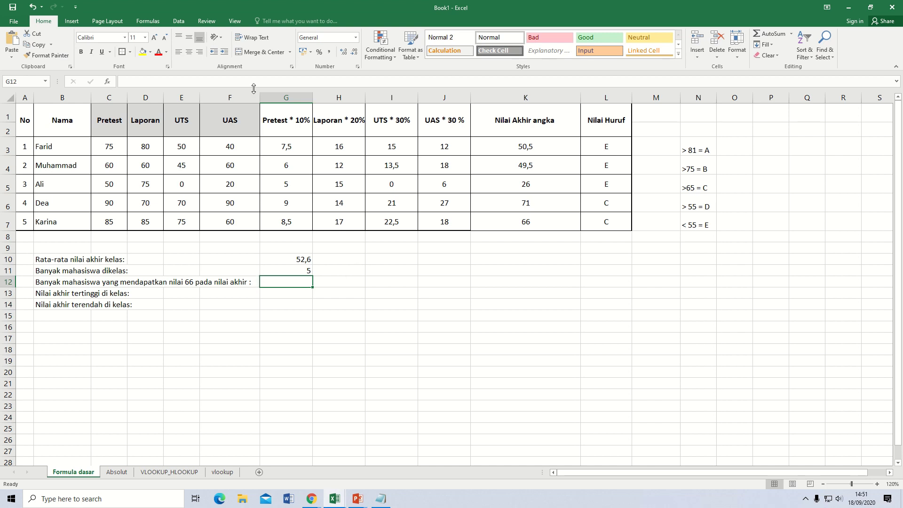
Count the students whose final score is 66 in G12 with =COUNTIF(K3:K7;66)
{"action": "type", "text": "=count"}
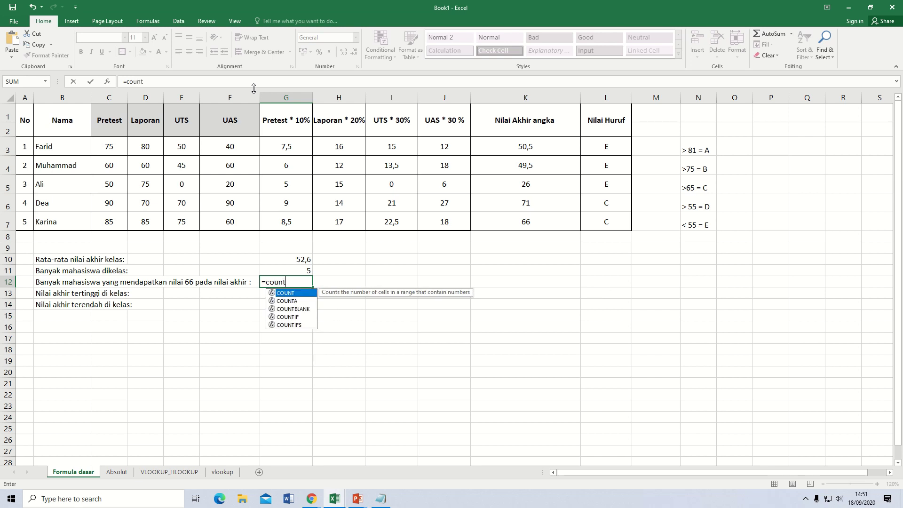
{"action": "type", "text": "if"}
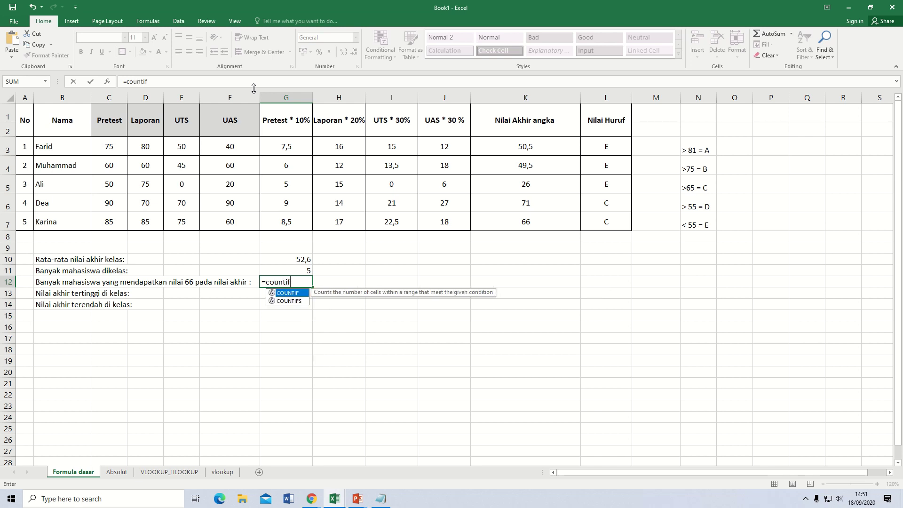
{"action": "type", "text": "("}
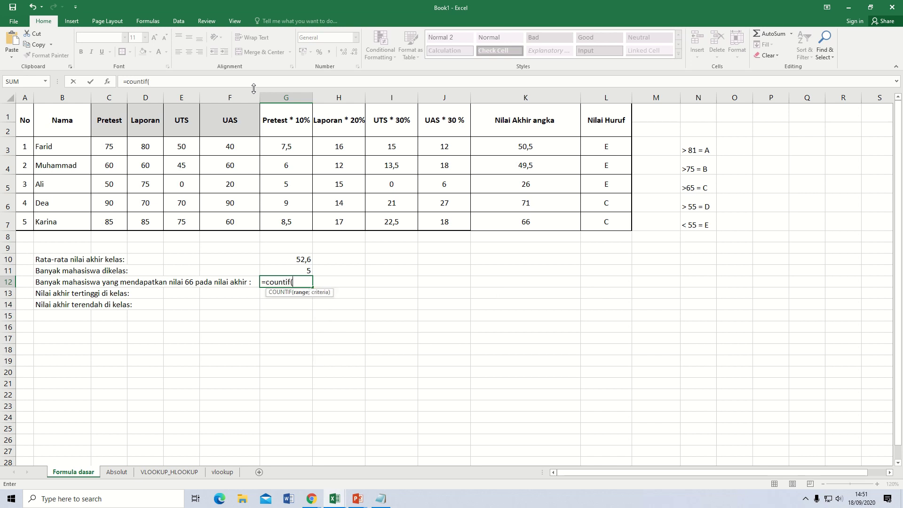
{"action": "left_click", "coordinate": [515, 149]}
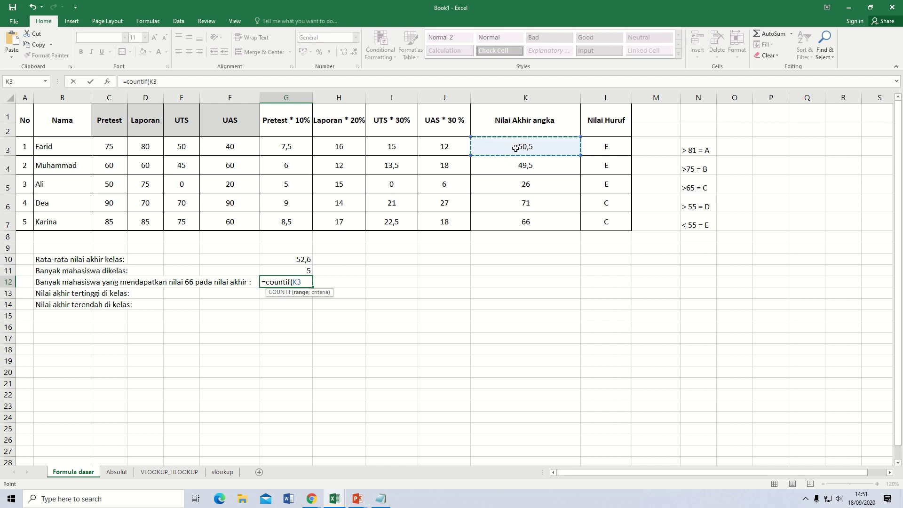
{"action": "left_click_drag", "start_coordinate": [516, 148], "coordinate": [519, 220]}
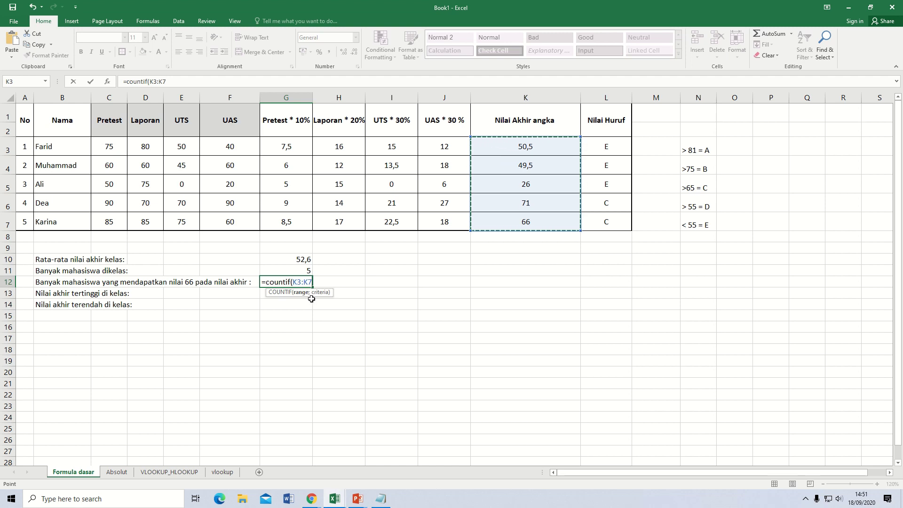
{"action": "type", "text": ";"}
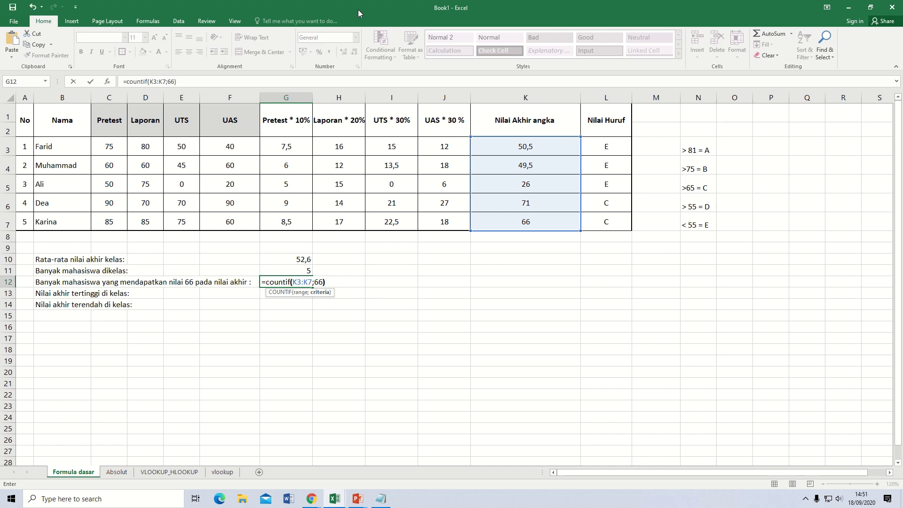
{"action": "type", "text": "66)"}
{"action": "key", "text": "Return"}
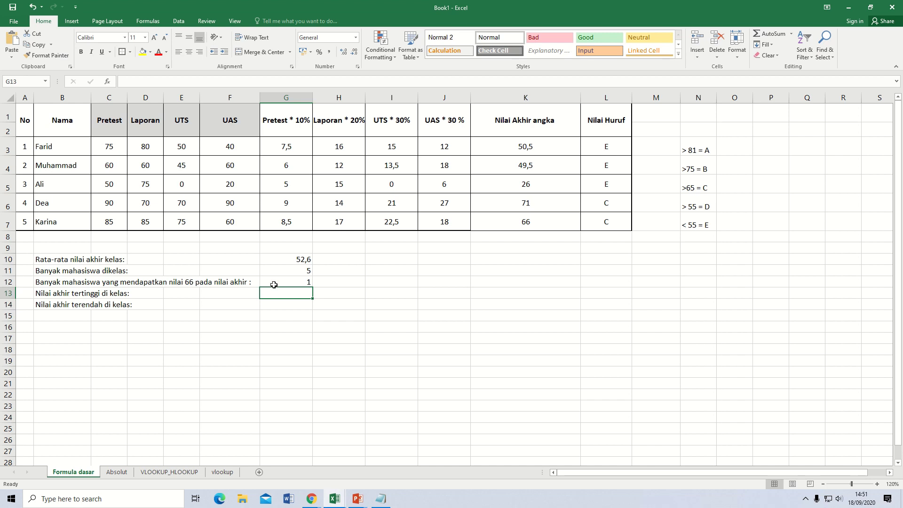
{"action": "left_click", "coordinate": [274, 285]}
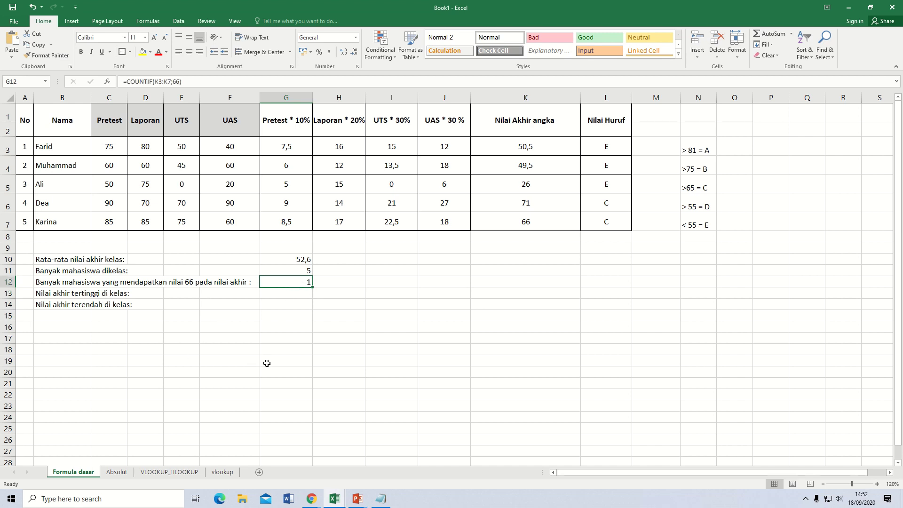
Find the highest final score in the class in G13 with =MAX(K3:K7)
{"action": "left_click", "coordinate": [291, 295]}
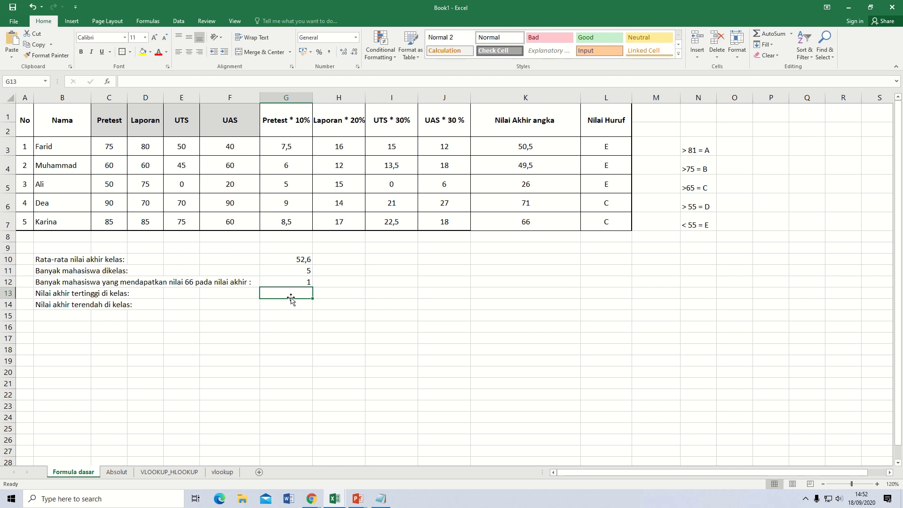
{"action": "type", "text": "="}
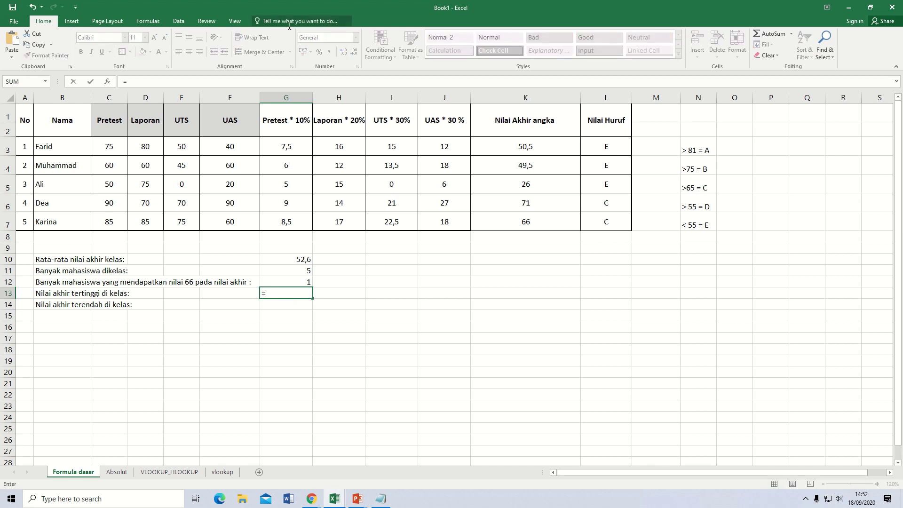
{"action": "type", "text": "max"}
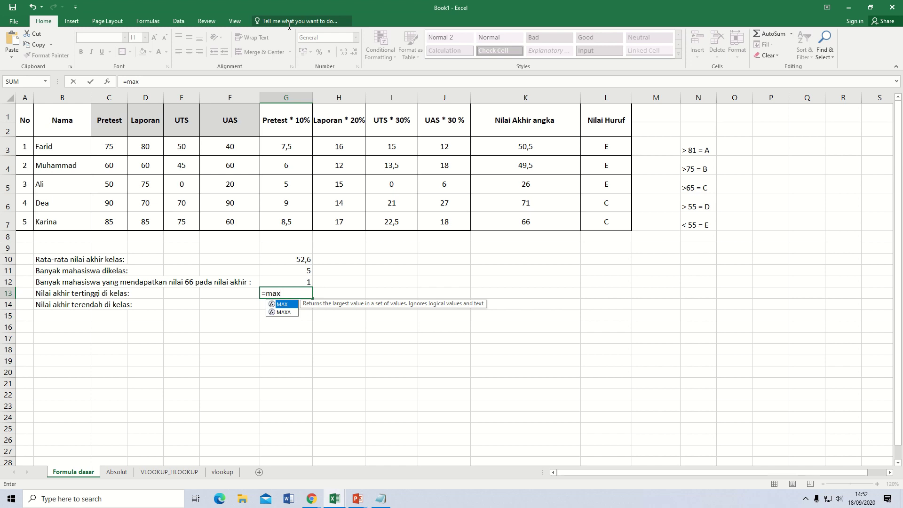
{"action": "type", "text": "("}
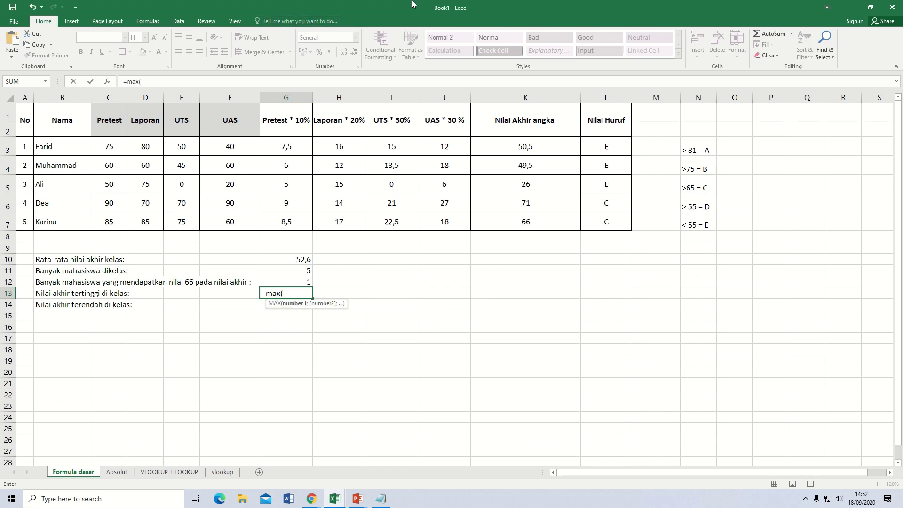
{"action": "left_click_drag", "start_coordinate": [509, 145], "coordinate": [507, 224]}
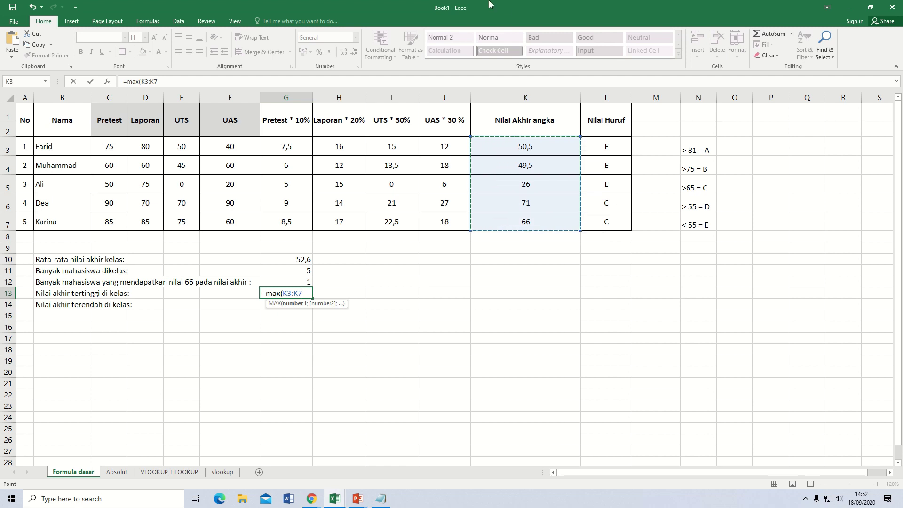
{"action": "key", "text": "ctrl+Return"}
{"action": "key", "text": "Return"}
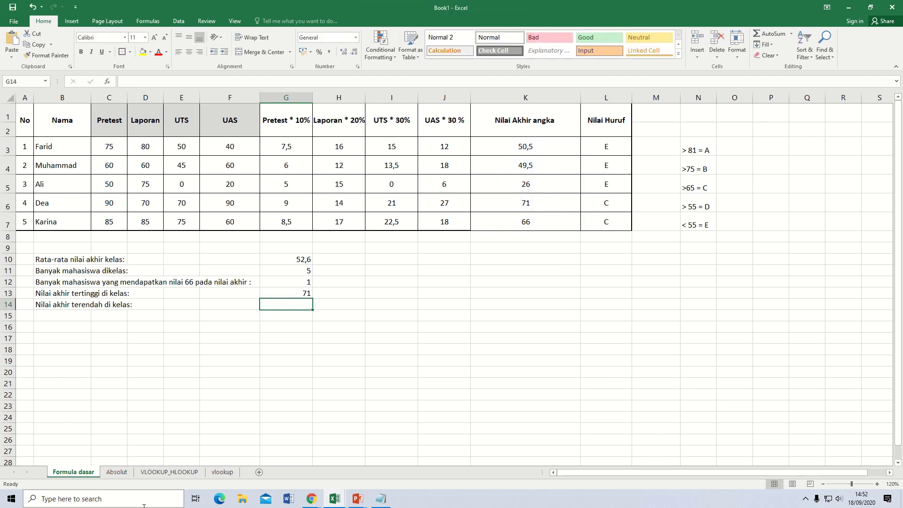
Find the lowest final score in the class in G14 with =MIN(K3:K7)
{"action": "type", "text": "=mint"}
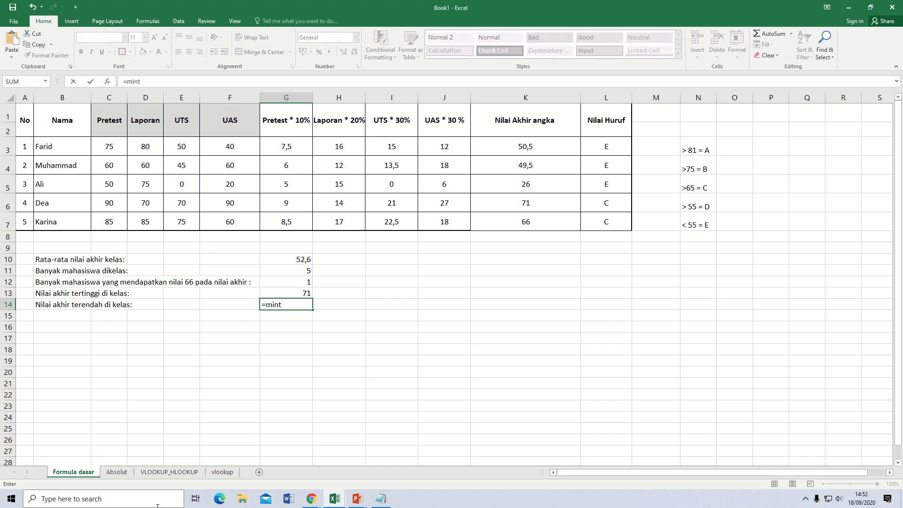
{"action": "key", "text": "BackSpace"}
{"action": "type", "text": "("}
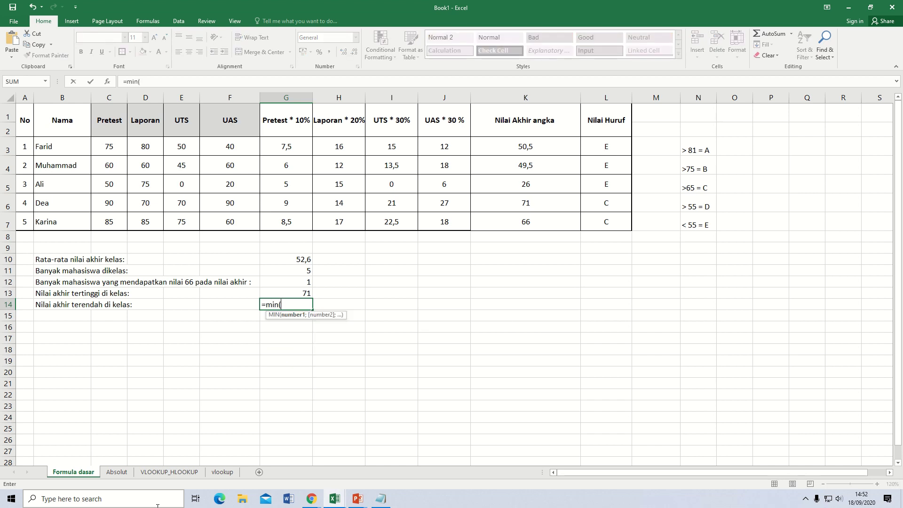
{"action": "left_click", "coordinate": [539, 148]}
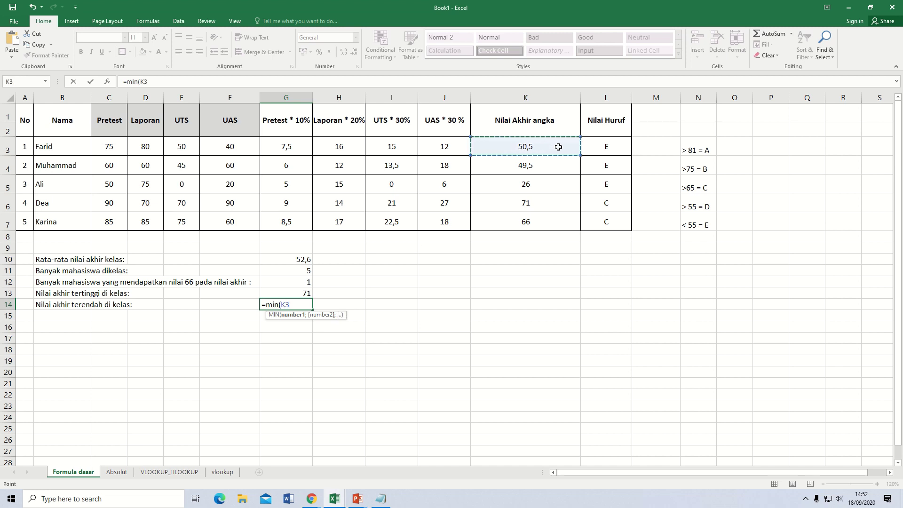
{"action": "left_click_drag", "start_coordinate": [558, 147], "coordinate": [559, 223]}
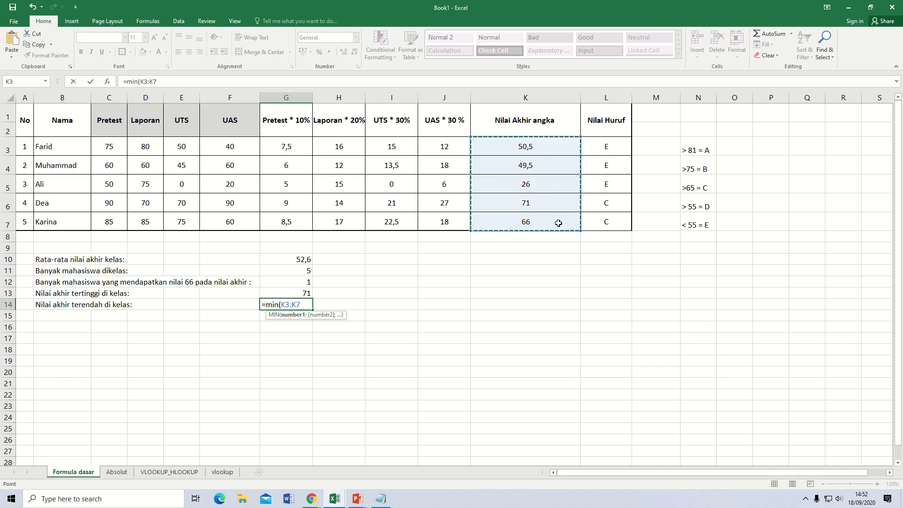
{"action": "key", "text": "Return"}
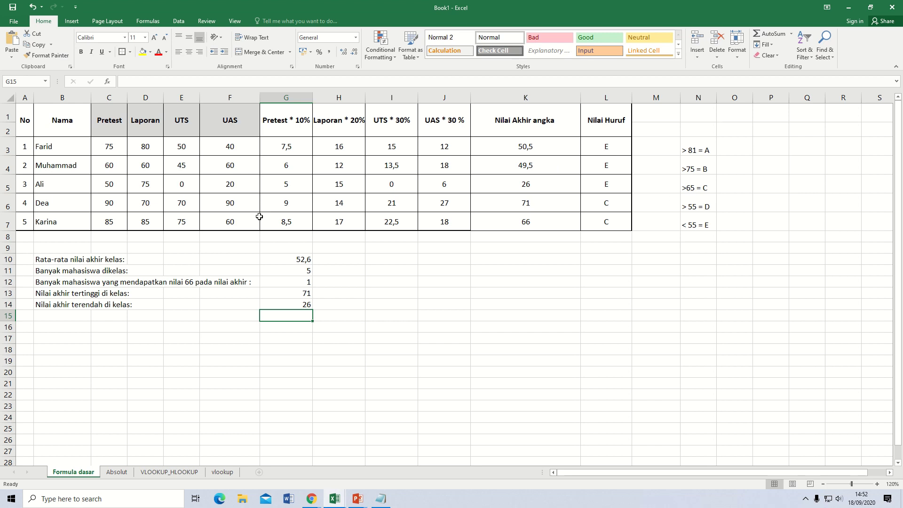
{"action": "left_click", "coordinate": [191, 325]}
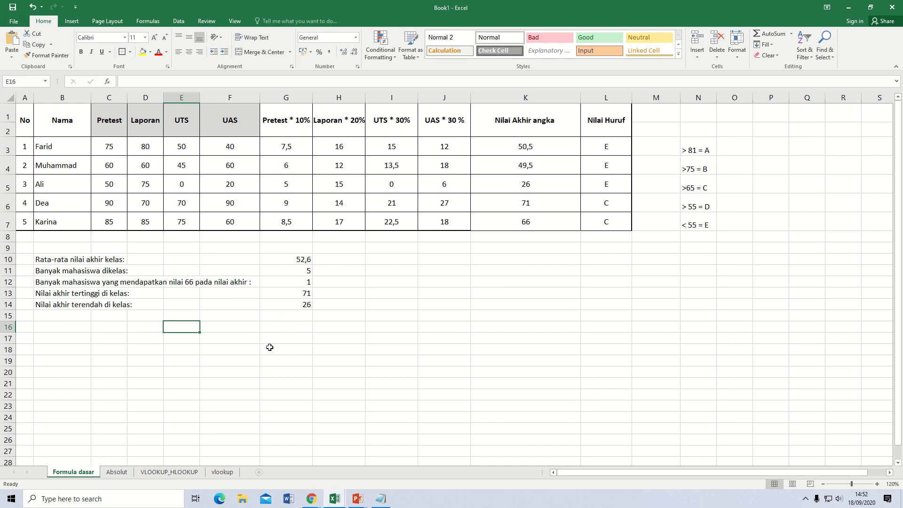
Switch to the Absolut sheet and select the empty header cell C5 above the item names
{"action": "left_click", "coordinate": [117, 473]}
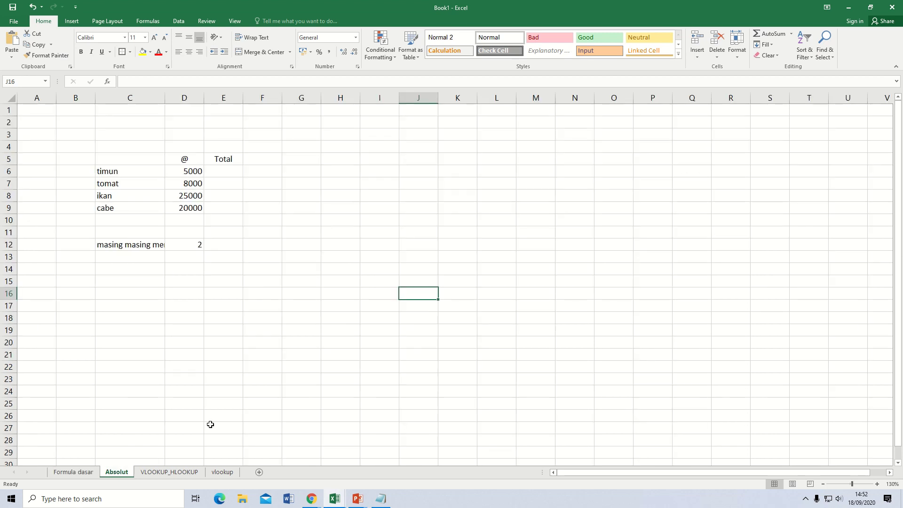
{"action": "left_click", "coordinate": [239, 271]}
{"action": "left_click_drag", "start_coordinate": [283, 179], "coordinate": [127, 114]}
{"action": "left_click", "coordinate": [119, 164]}
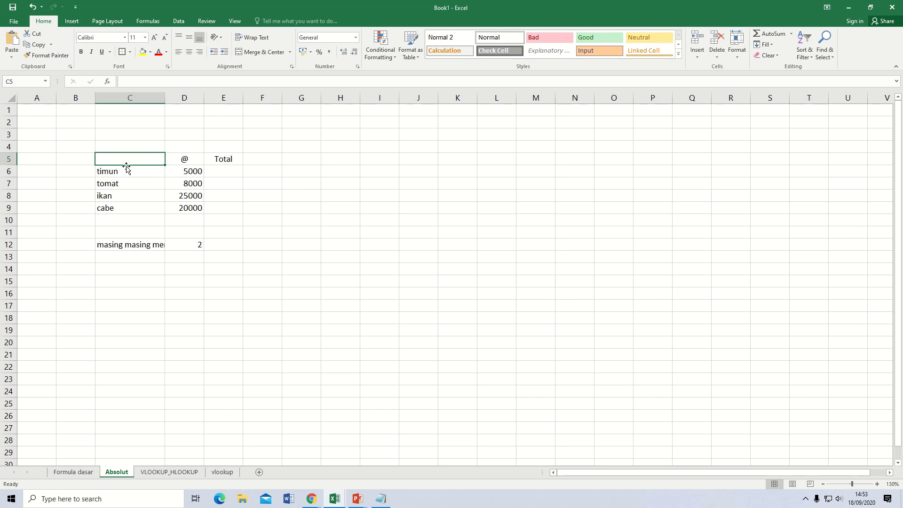
Enter the header Nama barang in C5 above the item names
{"action": "type", "text": "Nama barang"}
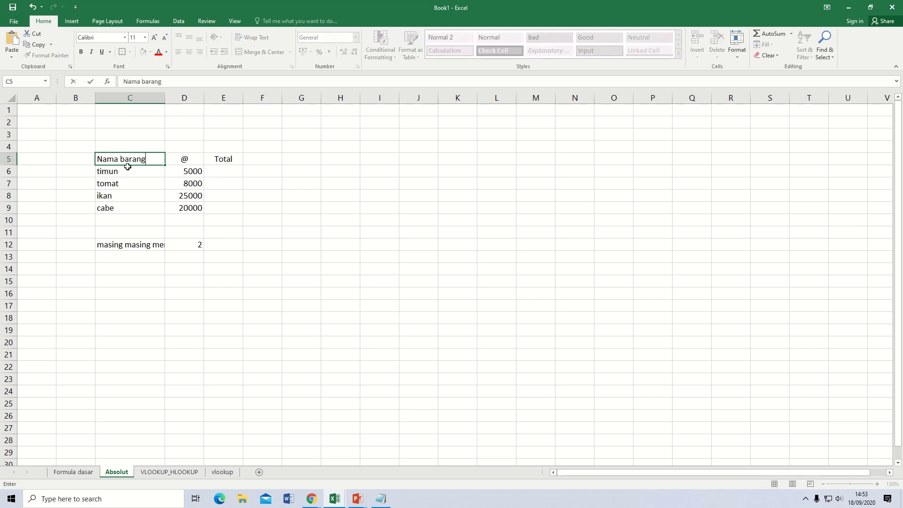
{"action": "left_click", "coordinate": [235, 350]}
Move the purchase note and its quantity from C12:D12 to H5:I5
{"action": "left_click", "coordinate": [125, 243]}
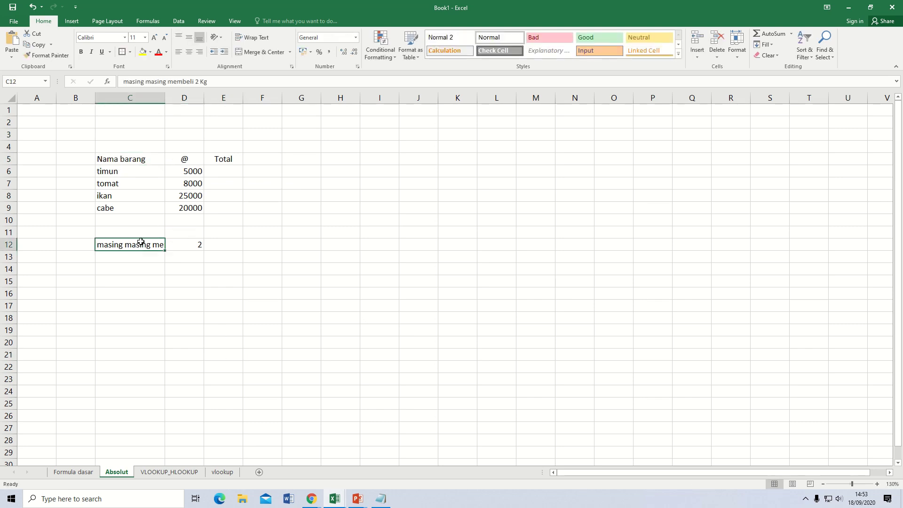
{"action": "left_click", "coordinate": [165, 96]}
{"action": "left_click_drag", "start_coordinate": [172, 252], "coordinate": [183, 245]}
{"action": "key", "text": "ctrl+c"}
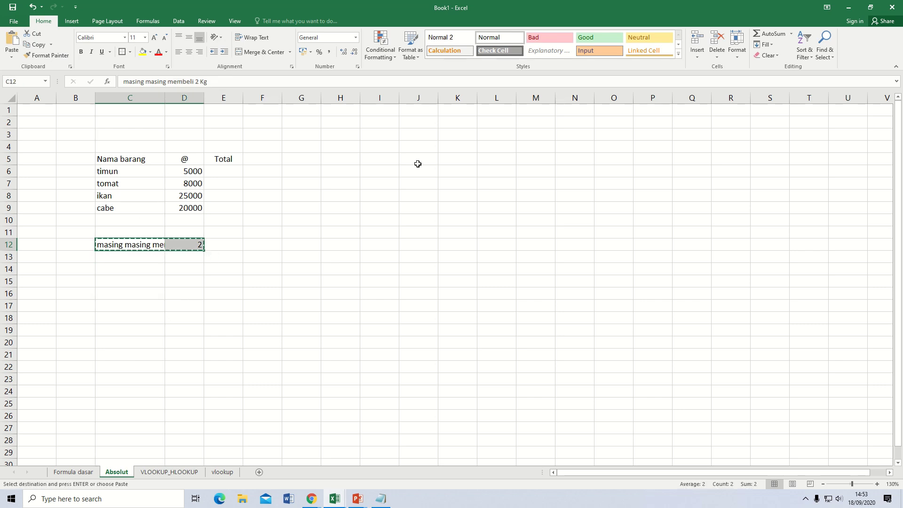
{"action": "left_click", "coordinate": [338, 159]}
{"action": "key", "text": "ctrl+v"}
{"action": "left_click", "coordinate": [332, 242]}
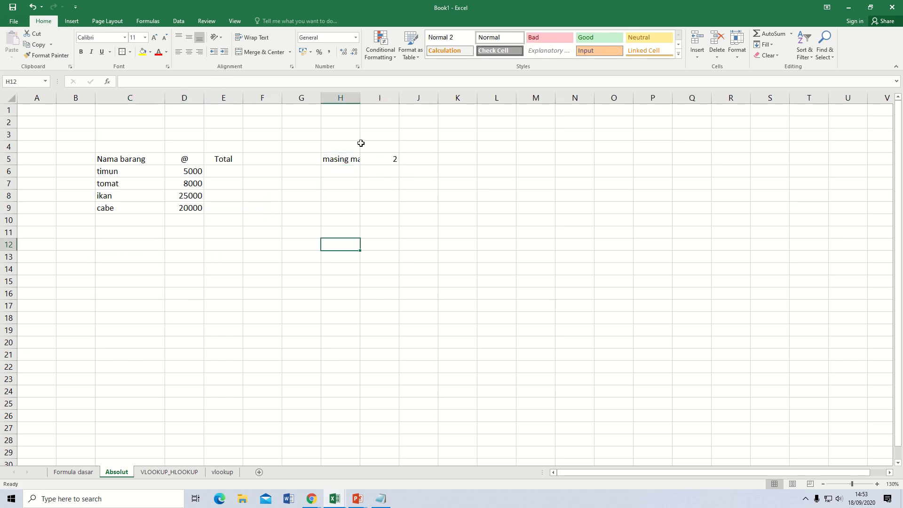
Widen column H to fit the full text of the purchase note in H5
{"action": "left_click_drag", "start_coordinate": [360, 97], "coordinate": [432, 141]}
{"action": "left_click", "coordinate": [365, 231]}
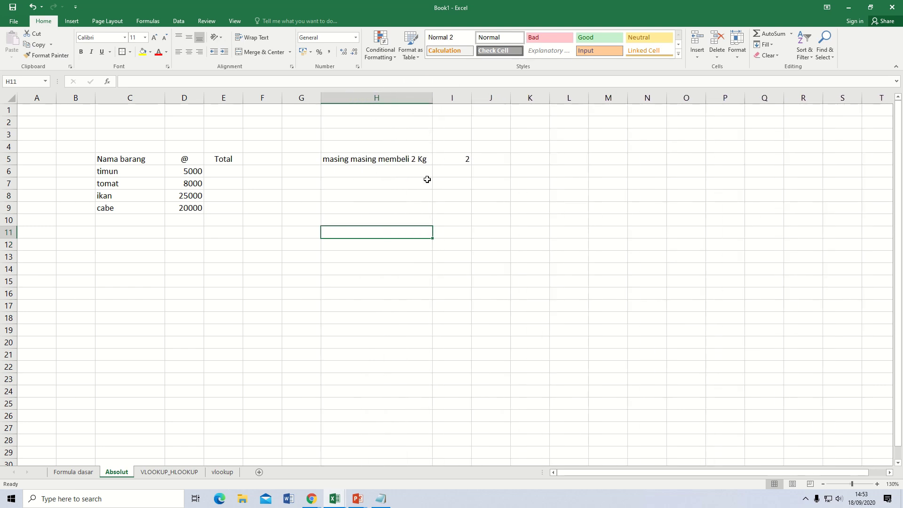
{"action": "left_click", "coordinate": [405, 199]}
Apply all borders to the item table in C5:E9
{"action": "left_click", "coordinate": [142, 156]}
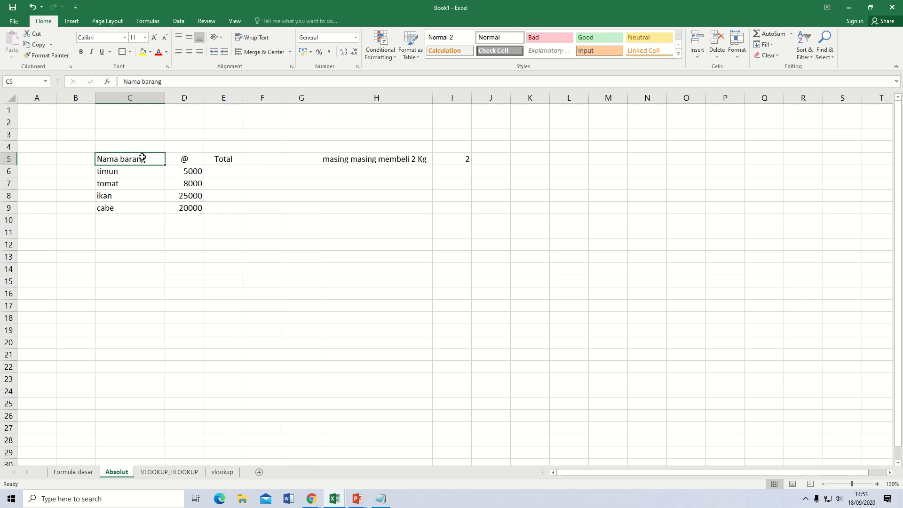
{"action": "left_click_drag", "start_coordinate": [142, 158], "coordinate": [230, 212]}
{"action": "left_click", "coordinate": [130, 52]}
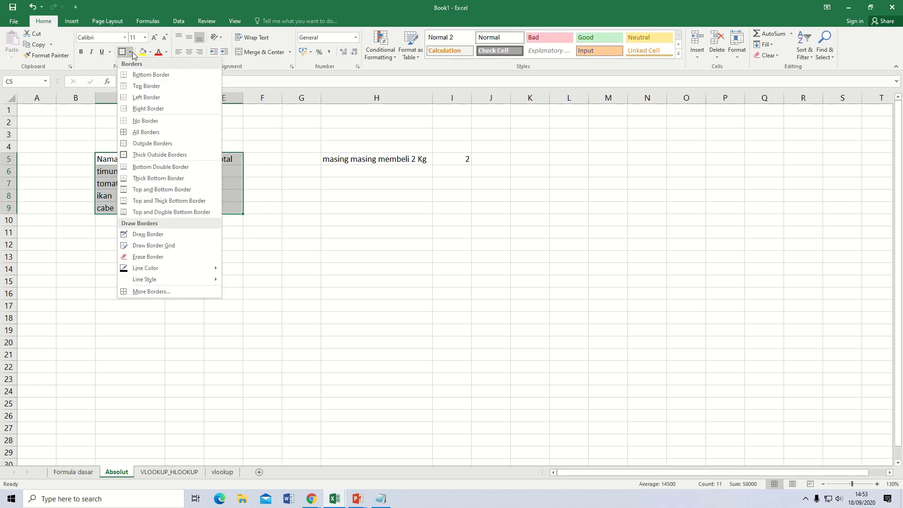
{"action": "left_click", "coordinate": [272, 149]}
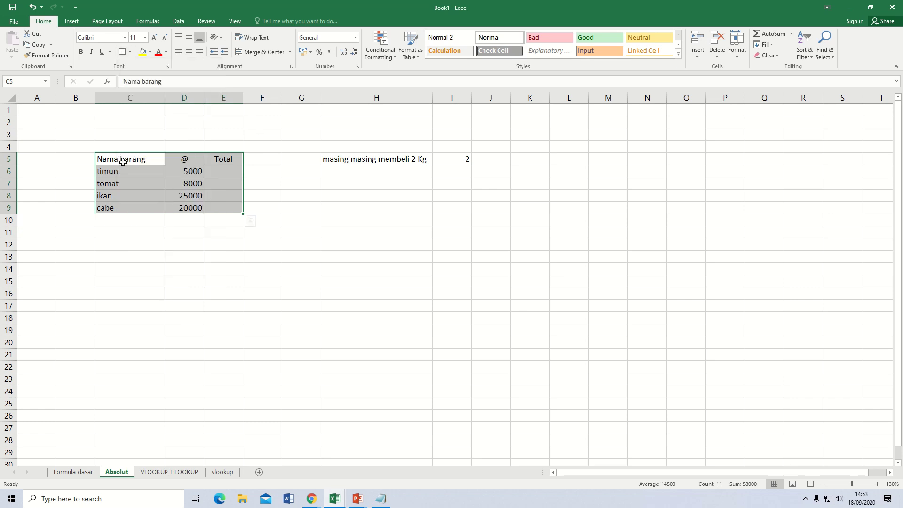
{"action": "left_click", "coordinate": [130, 51]}
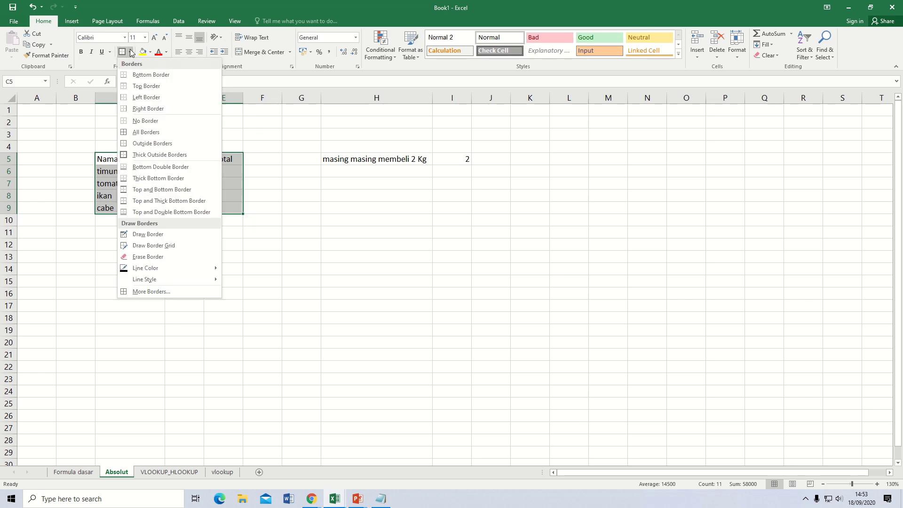
{"action": "left_click", "coordinate": [139, 128]}
{"action": "left_click", "coordinate": [179, 233]}
Make the table's header row C5:E5 bold
{"action": "left_click_drag", "start_coordinate": [120, 159], "coordinate": [215, 159]}
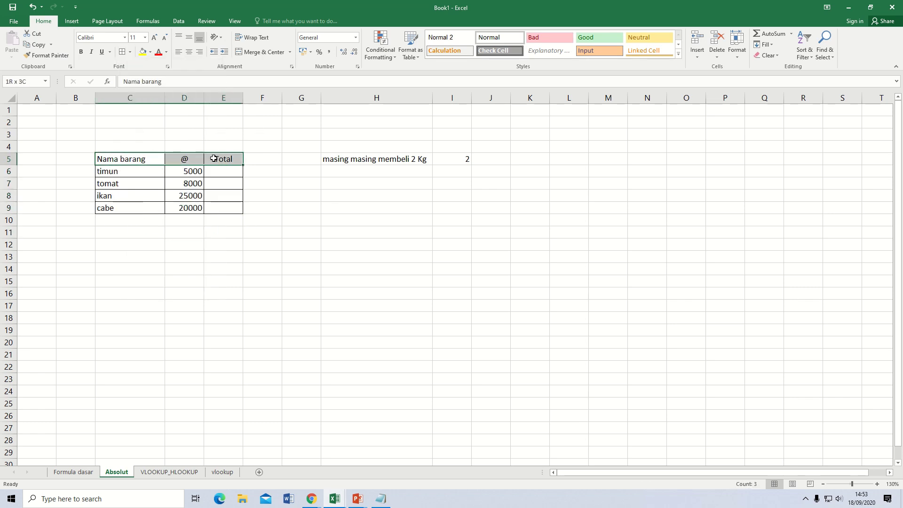
{"action": "left_click", "coordinate": [80, 52]}
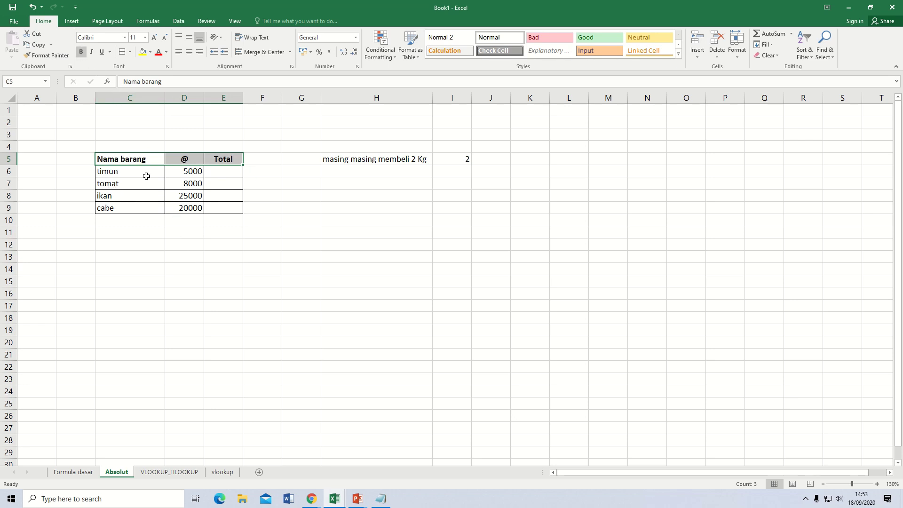
{"action": "left_click", "coordinate": [136, 183]}
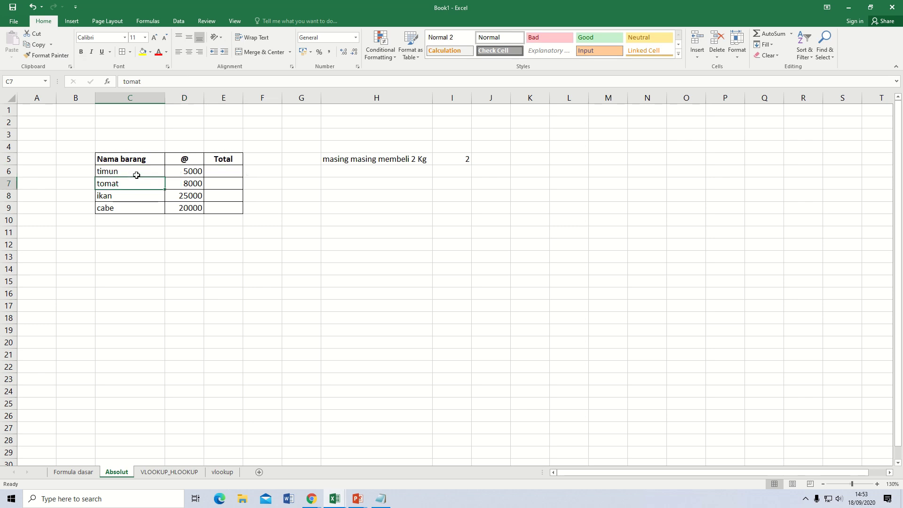
{"action": "left_click_drag", "start_coordinate": [130, 158], "coordinate": [216, 157]}
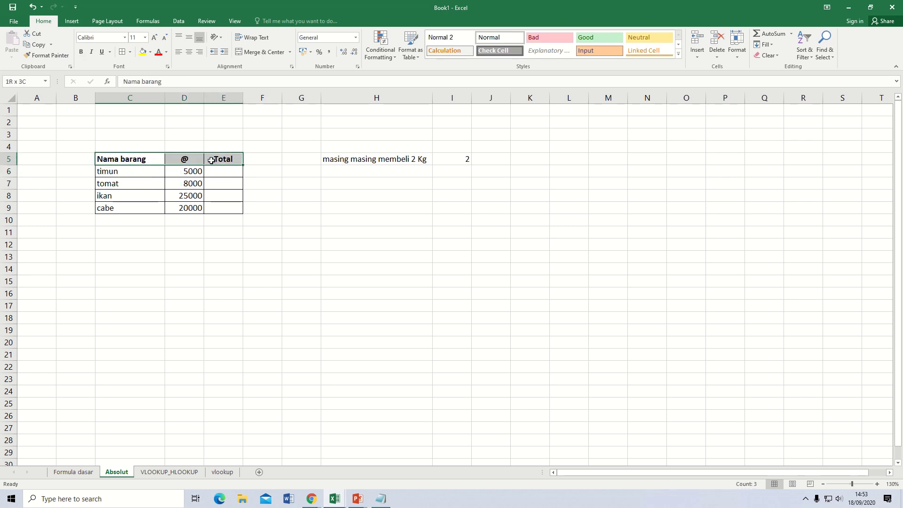
{"action": "left_click", "coordinate": [217, 245]}
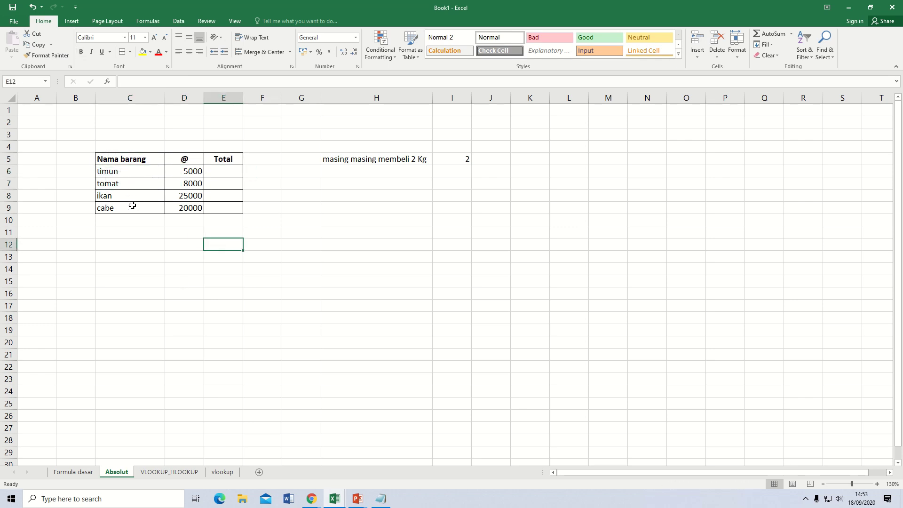
{"action": "left_click_drag", "start_coordinate": [183, 171], "coordinate": [184, 212]}
{"action": "left_click", "coordinate": [184, 256]}
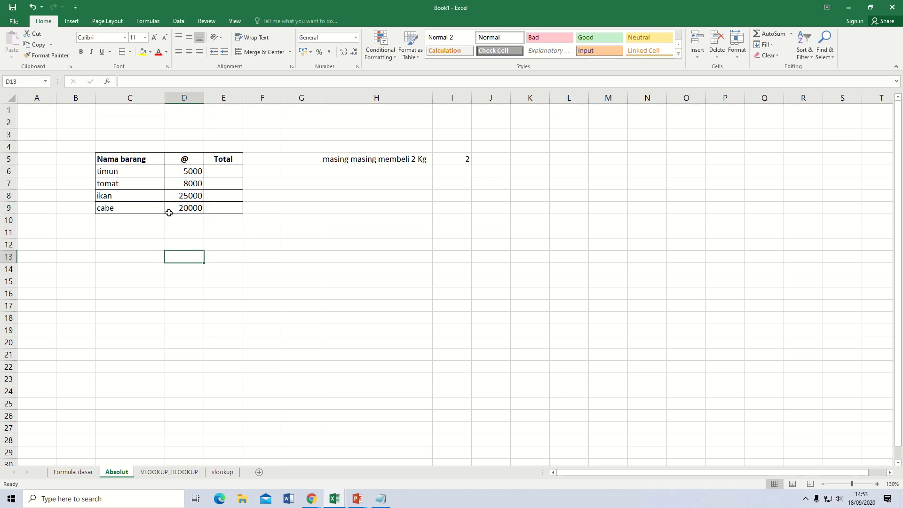
{"action": "left_click", "coordinate": [179, 170]}
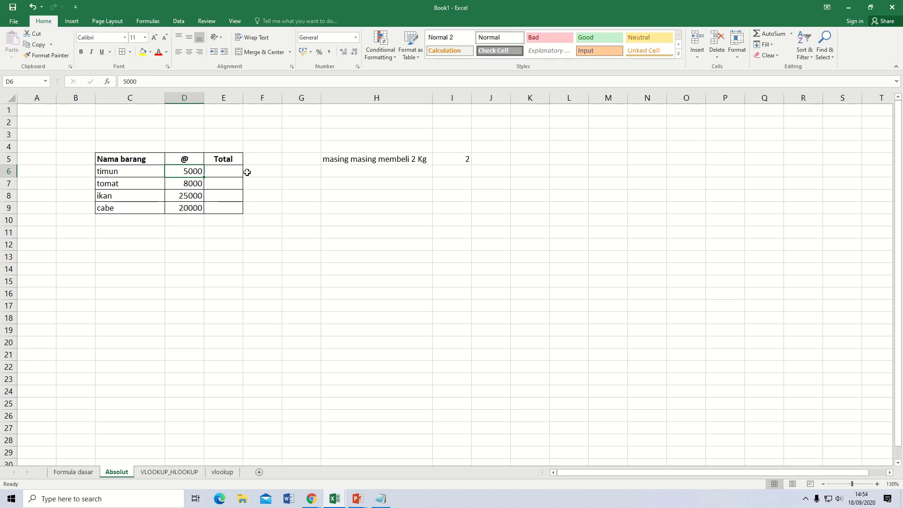
Start the timun total in E6 as a multiplication of the unit price in D6
{"action": "left_click", "coordinate": [231, 168]}
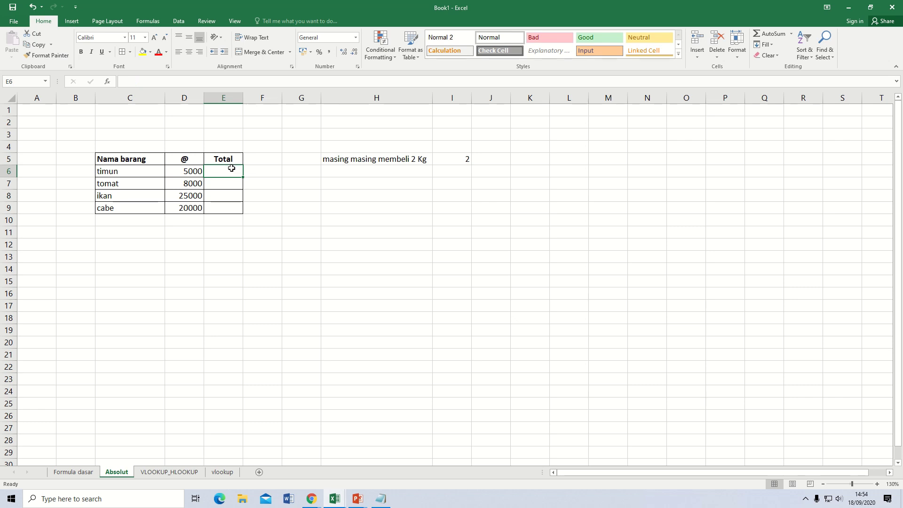
{"action": "type", "text": "="}
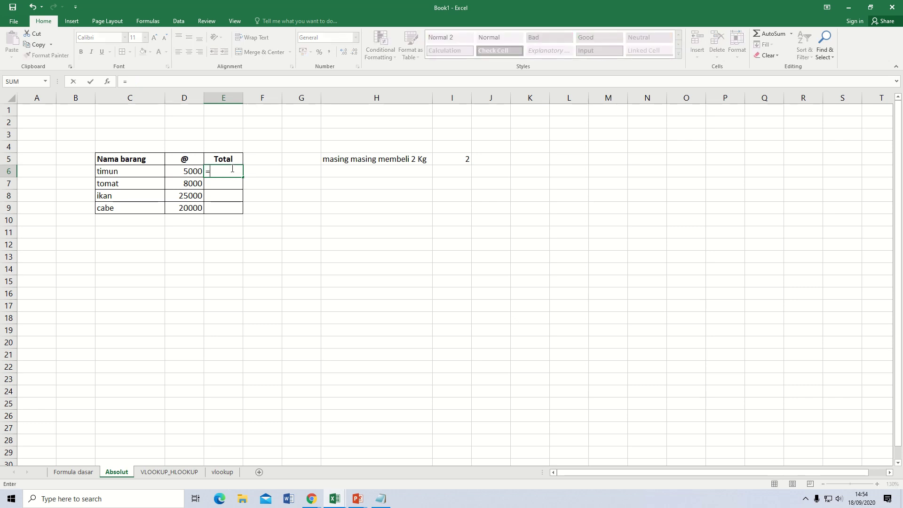
{"action": "left_click", "coordinate": [193, 169]}
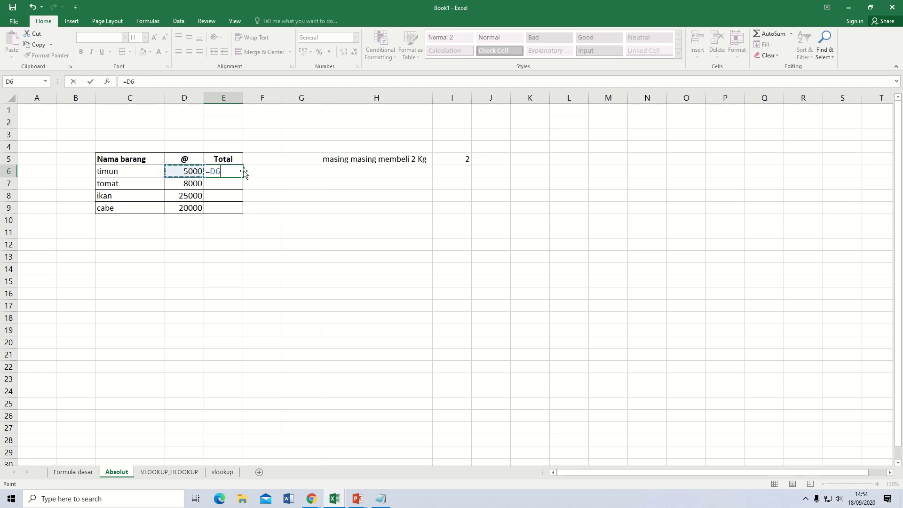
{"action": "type", "text": "*"}
{"action": "left_click", "coordinate": [459, 159]}
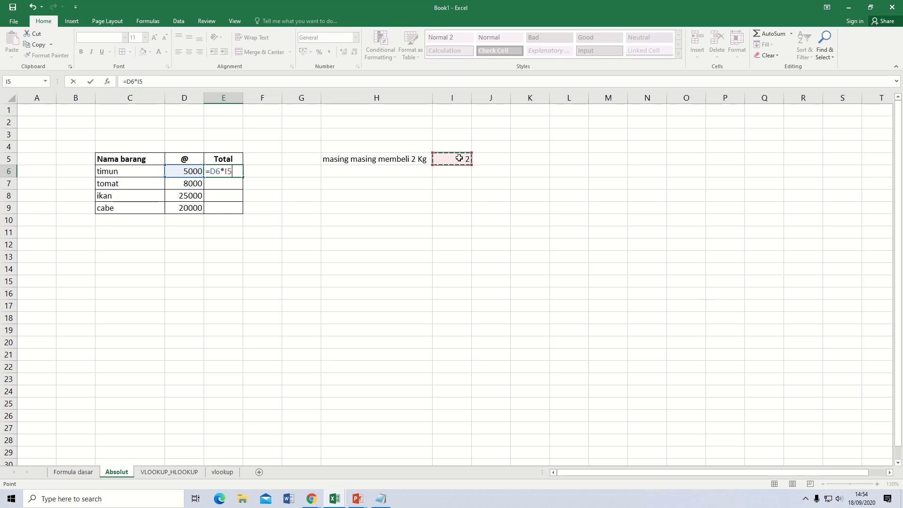
{"action": "key", "text": "Down"}
{"action": "key", "text": "Home"}
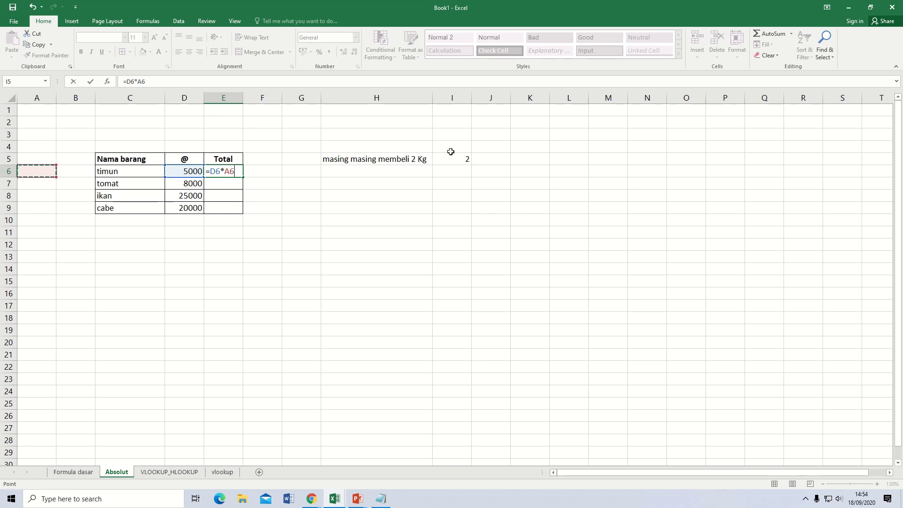
{"action": "left_click", "coordinate": [217, 173]}
{"action": "key", "text": "BackSpace"}
{"action": "key", "text": "BackSpace"}
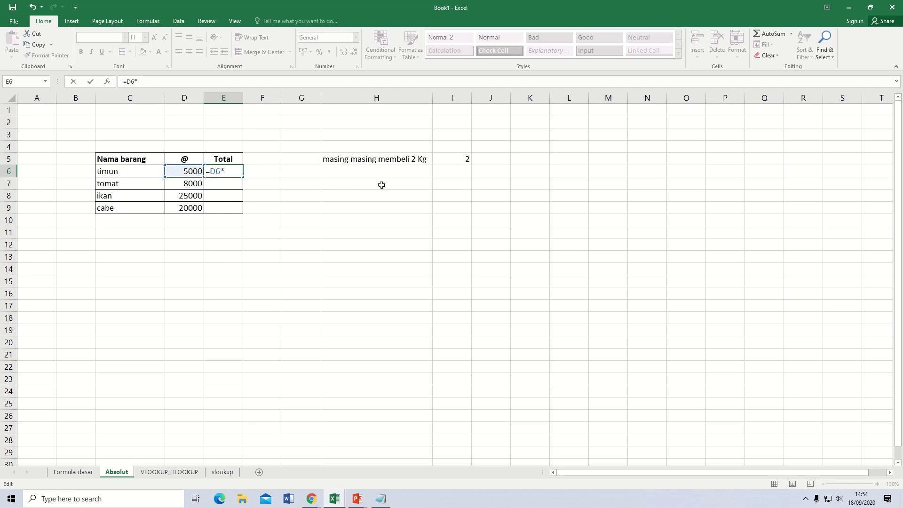
{"action": "left_click", "coordinate": [456, 159]}
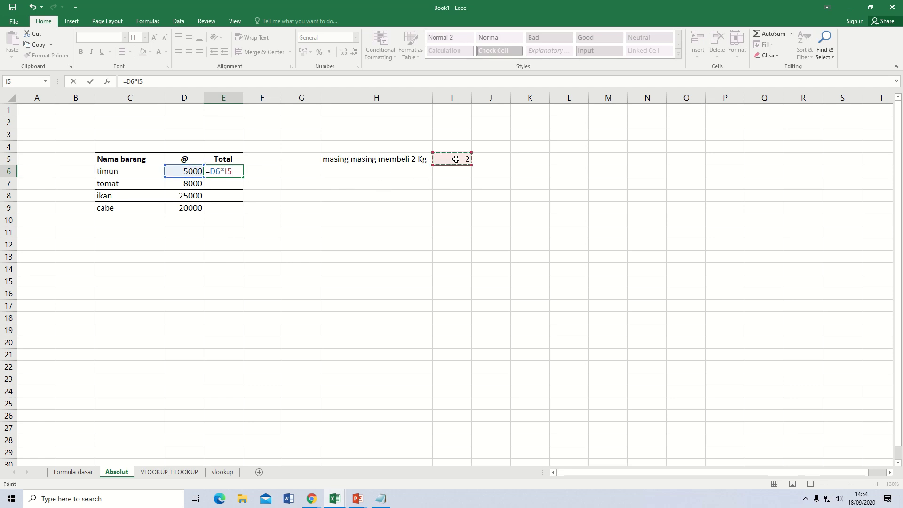
{"action": "key", "text": "Home"}
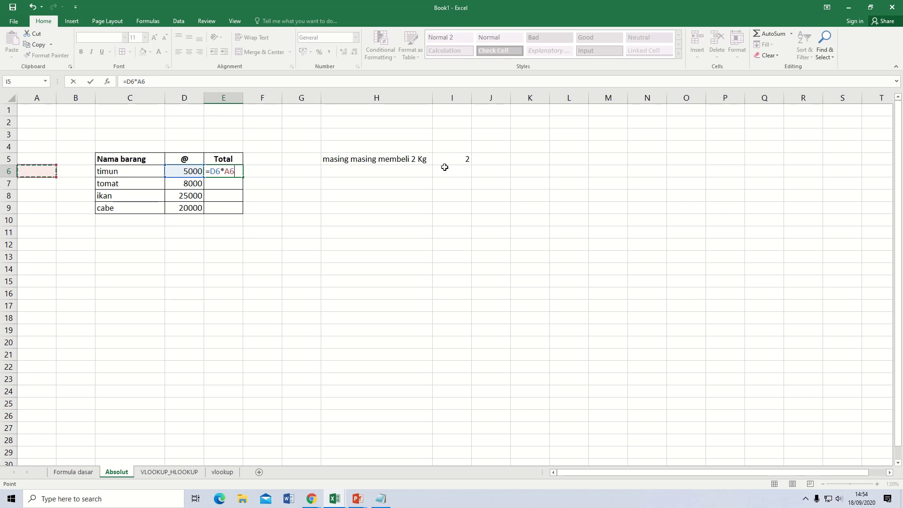
{"action": "key", "text": "BackSpace"}
{"action": "key", "text": "BackSpace"}
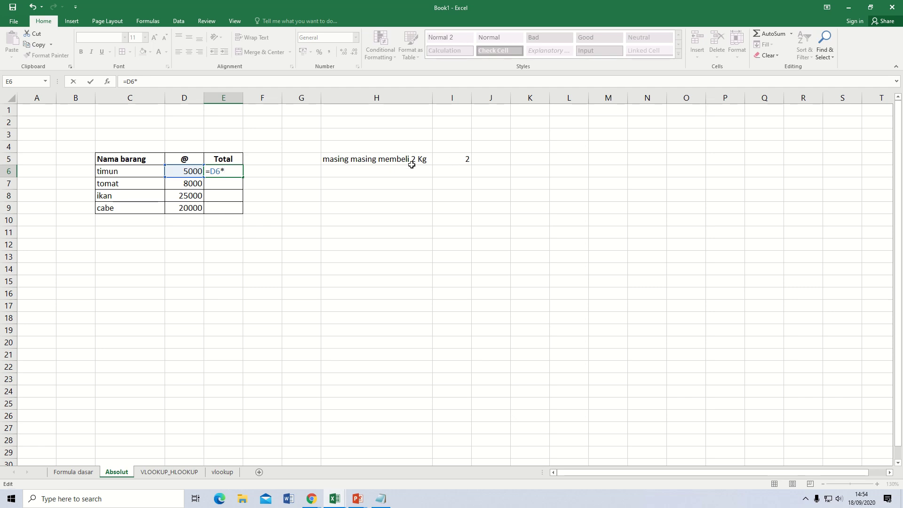
{"action": "left_click", "coordinate": [465, 160]}
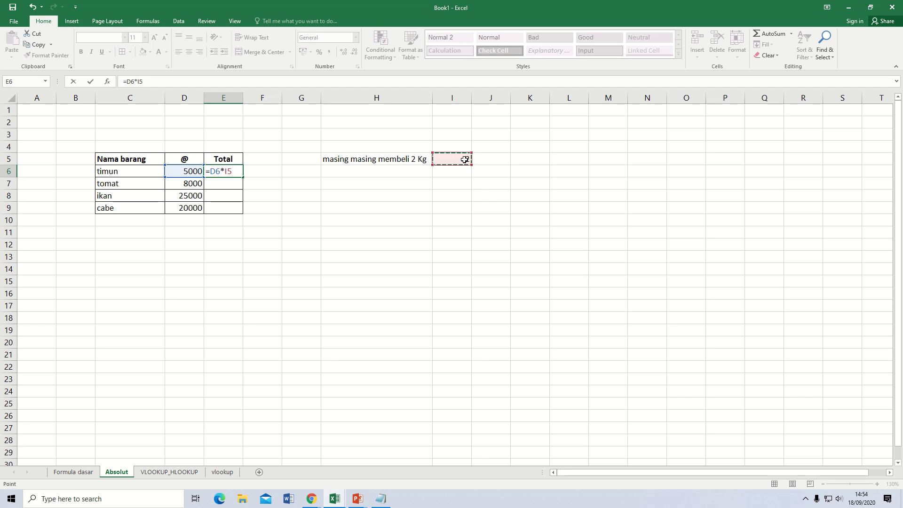
{"action": "key", "text": "F4"}
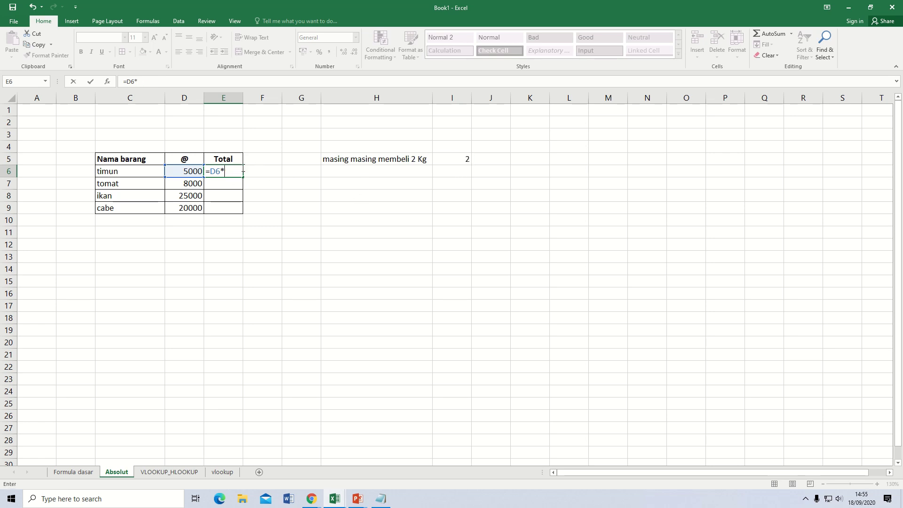
Complete the total in E6 as =D6*$I$5, using an absolute reference to the quantity cell
{"action": "left_click", "coordinate": [463, 159]}
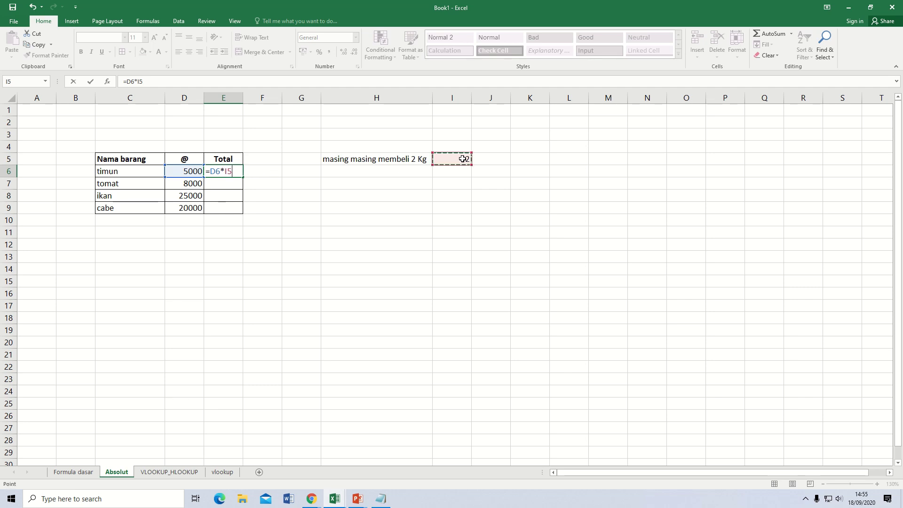
{"action": "key", "text": "F4"}
{"action": "key", "text": "Return"}
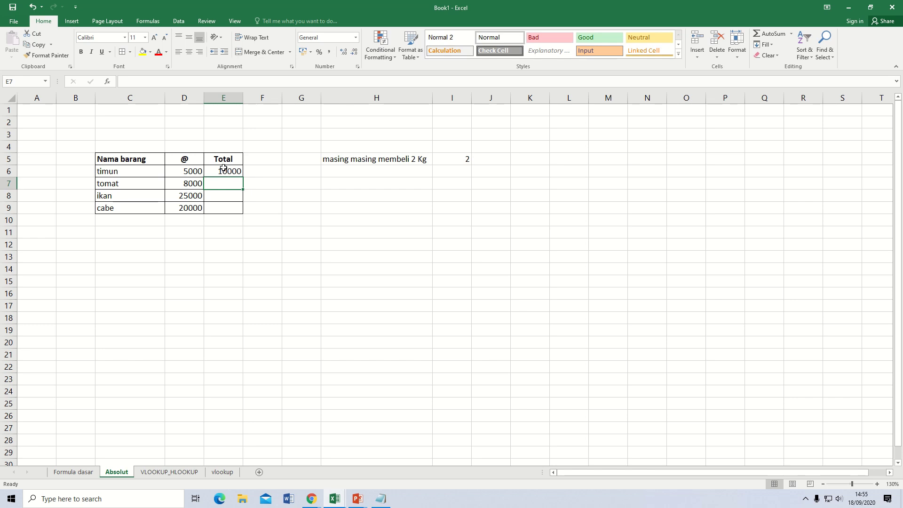
Fill the total formula from E6 down through E9 for the remaining items
{"action": "left_click", "coordinate": [225, 170]}
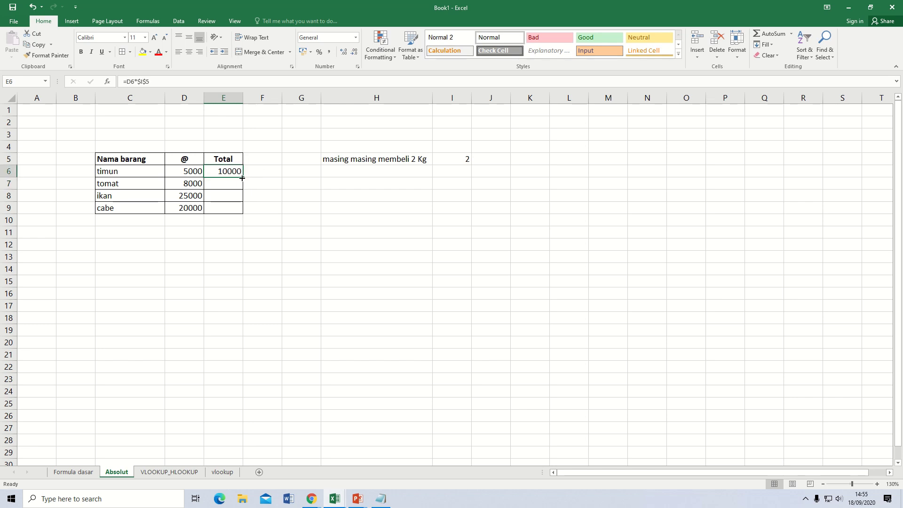
{"action": "left_click_drag", "start_coordinate": [239, 177], "coordinate": [232, 234]}
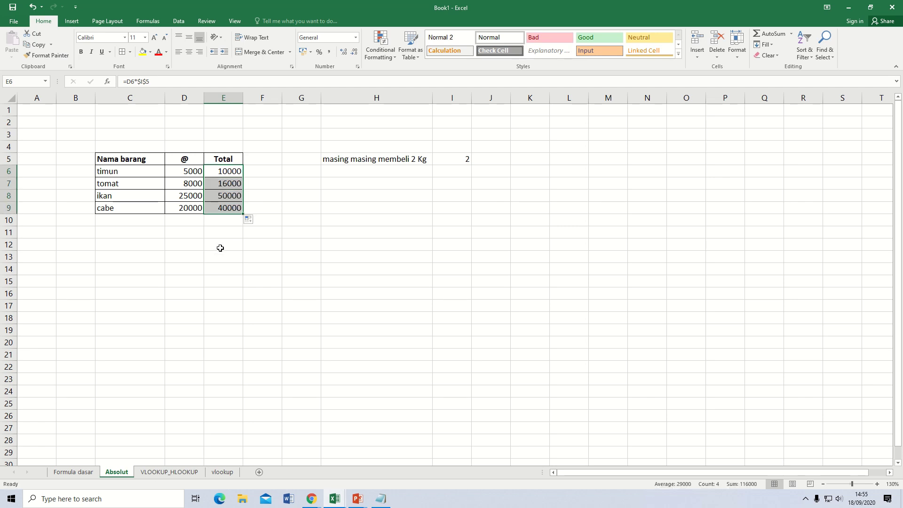
{"action": "left_click", "coordinate": [220, 246]}
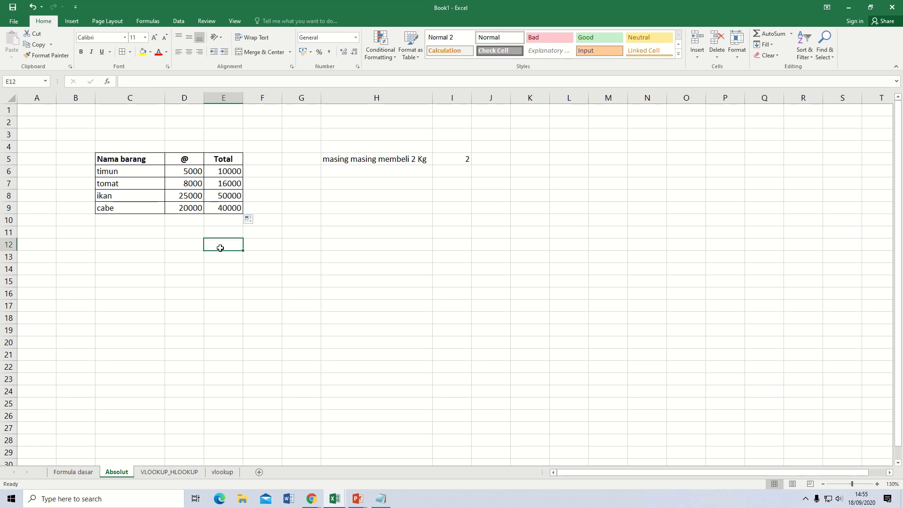
Enter a comparison total for timun in F6 as =D6*I5, using a relative reference to the quantity cell
{"action": "left_click", "coordinate": [265, 174]}
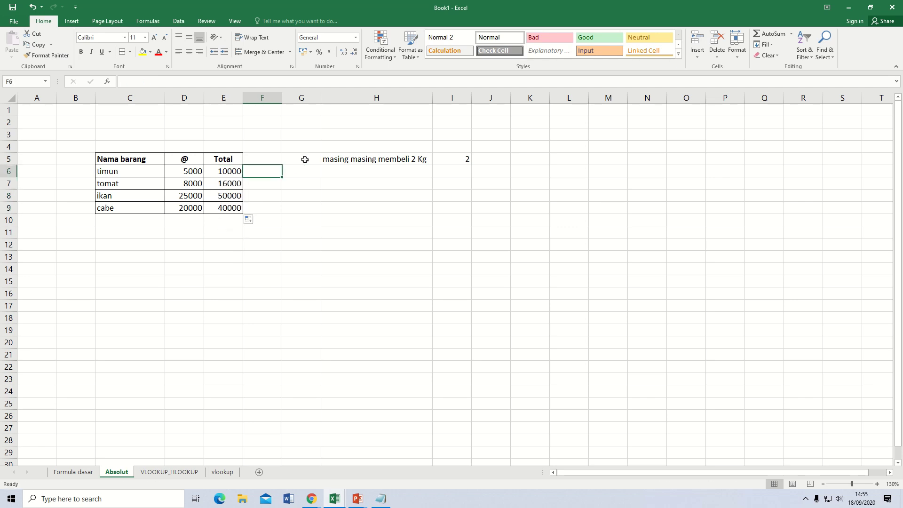
{"action": "type", "text": "="}
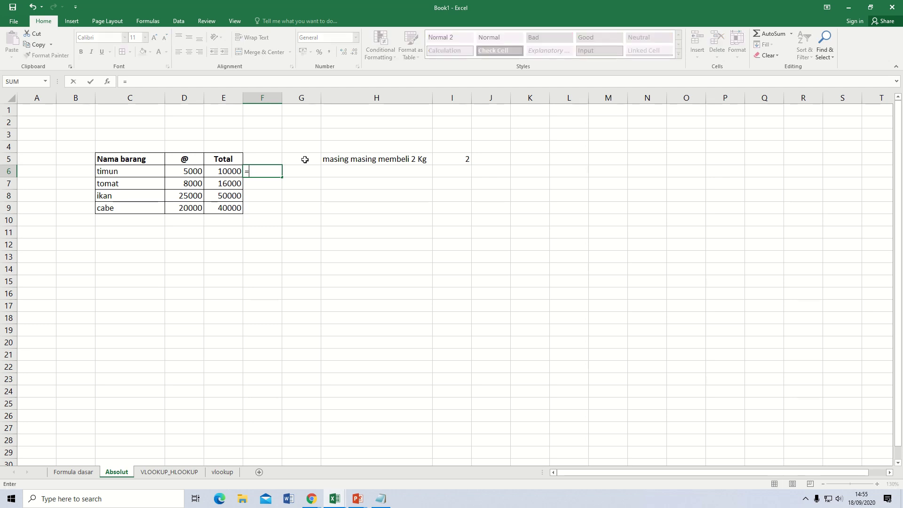
{"action": "left_click", "coordinate": [196, 176]}
{"action": "type", "text": "*"}
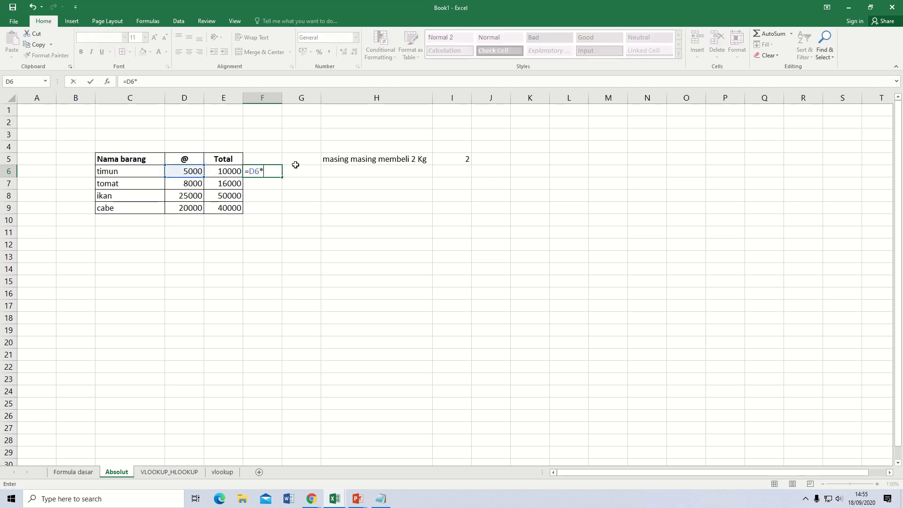
{"action": "left_click", "coordinate": [452, 158]}
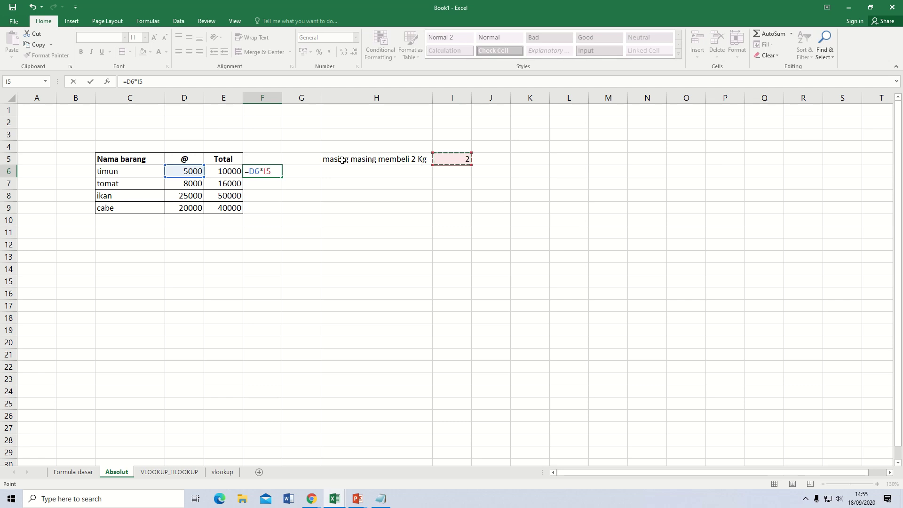
{"action": "key", "text": "Return"}
Fill the relative formula from F6 down to F9 and compare its references with the absolute formula in E6
{"action": "left_click", "coordinate": [281, 172]}
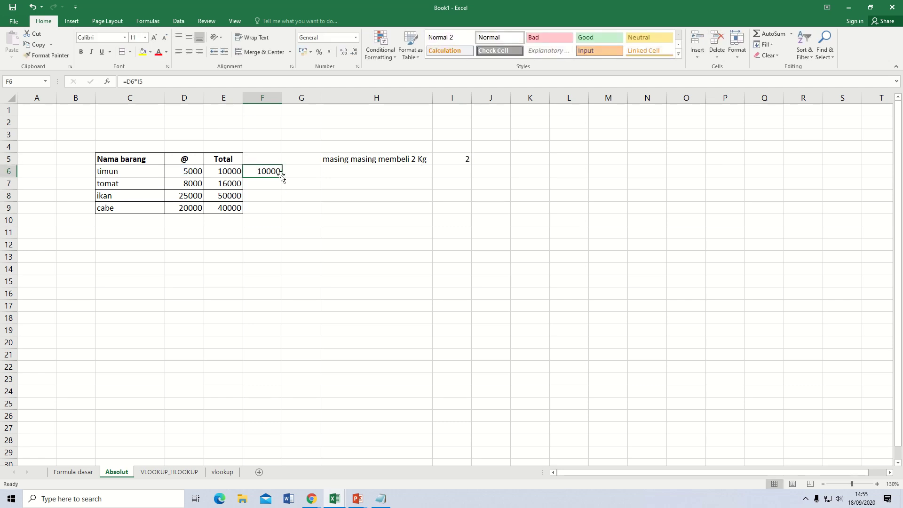
{"action": "left_click_drag", "start_coordinate": [282, 177], "coordinate": [280, 216]}
{"action": "left_click", "coordinate": [277, 188]}
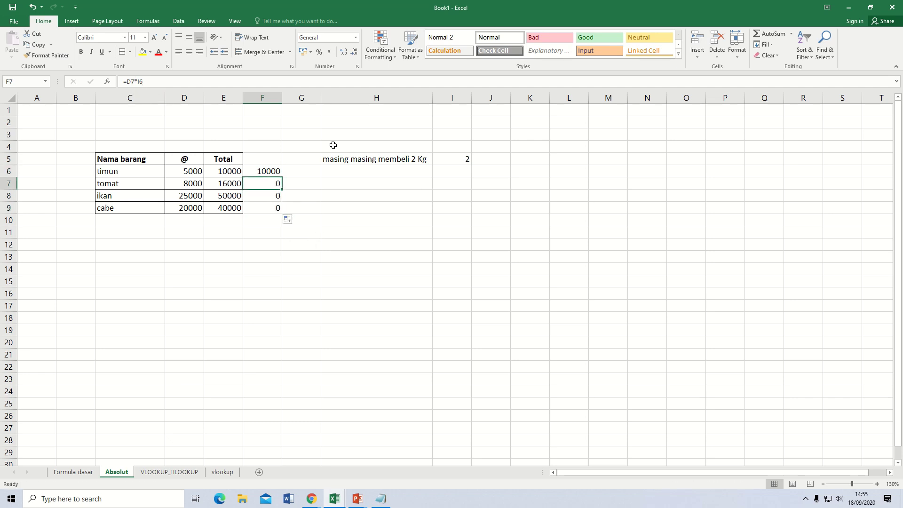
{"action": "left_click", "coordinate": [465, 174]}
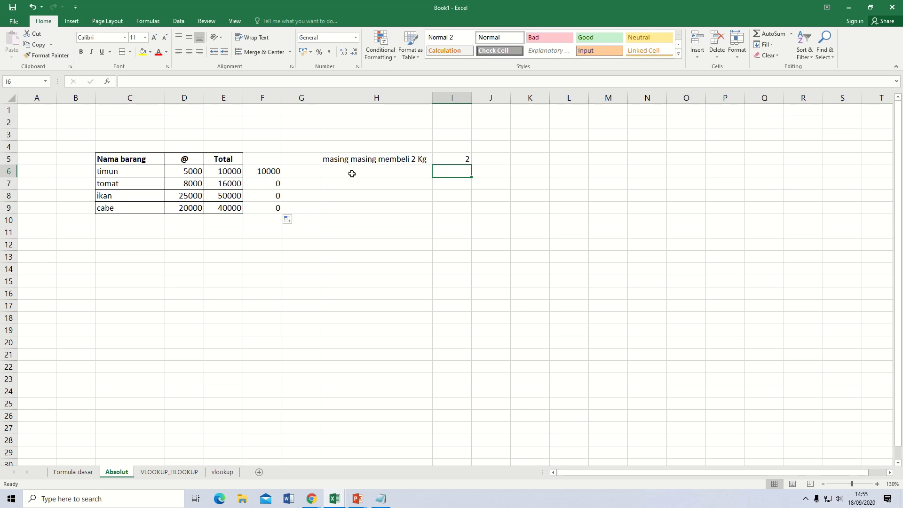
{"action": "left_click", "coordinate": [466, 160]}
{"action": "left_click", "coordinate": [251, 169]}
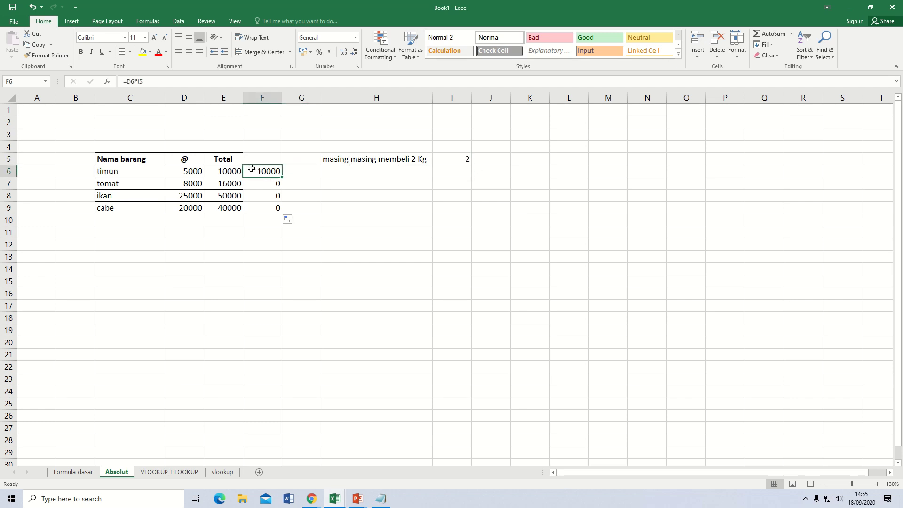
{"action": "left_click", "coordinate": [234, 171]}
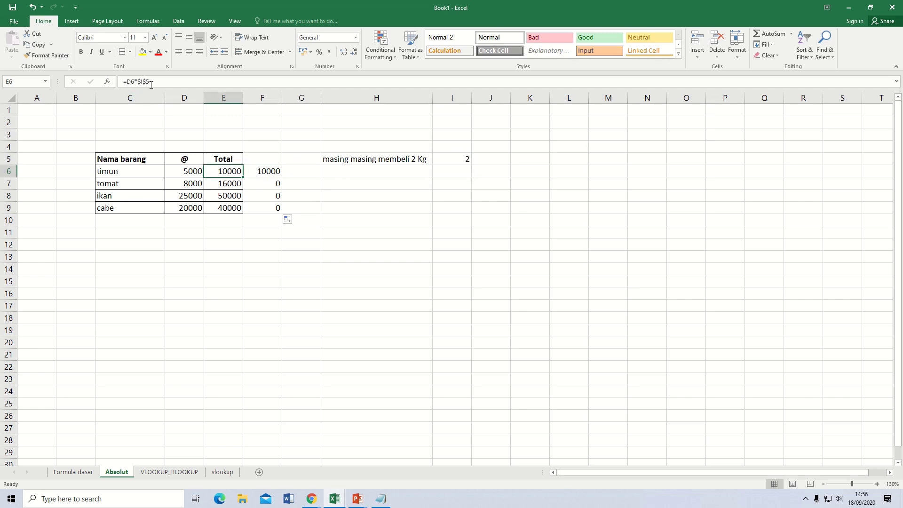
Reselect the quantity cell I5 in the E6 formula and make it absolute again as =D6*$I$5
{"action": "double_click", "coordinate": [143, 82]}
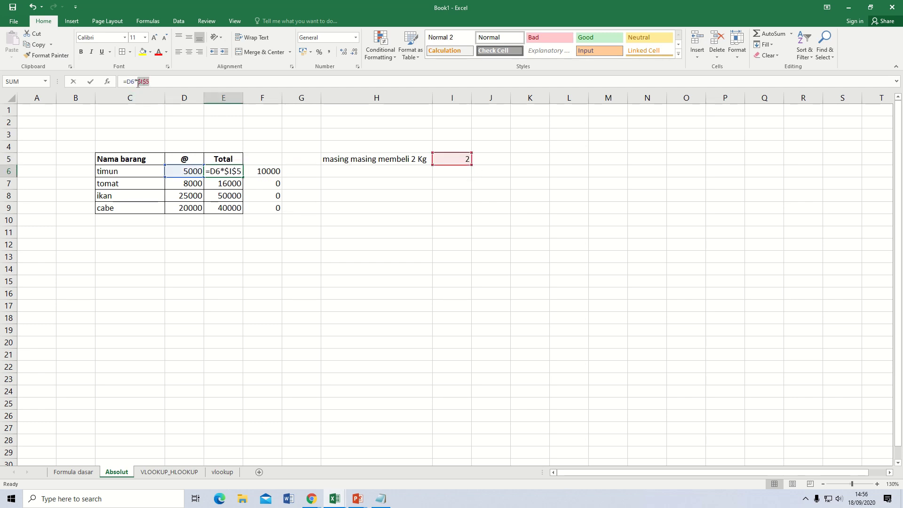
{"action": "left_click", "coordinate": [259, 192]}
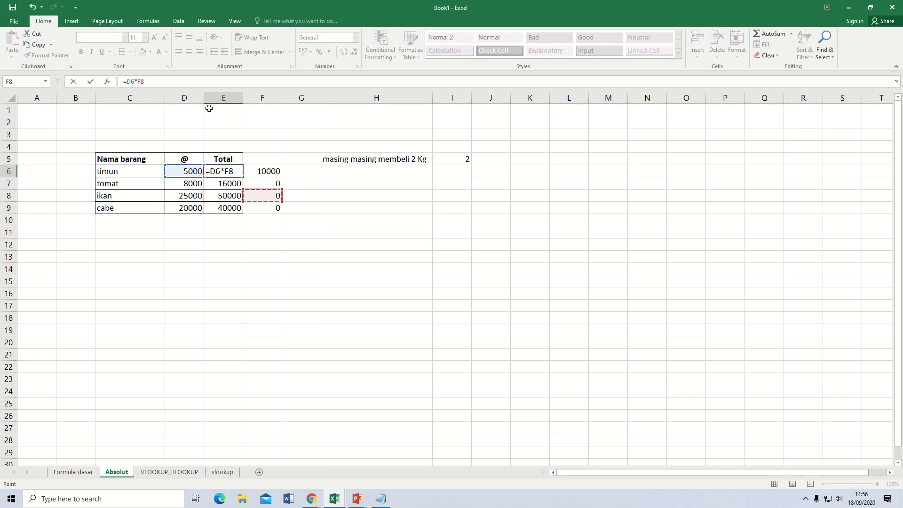
{"action": "left_click", "coordinate": [234, 172]}
{"action": "left_click_drag", "start_coordinate": [236, 172], "coordinate": [228, 171]}
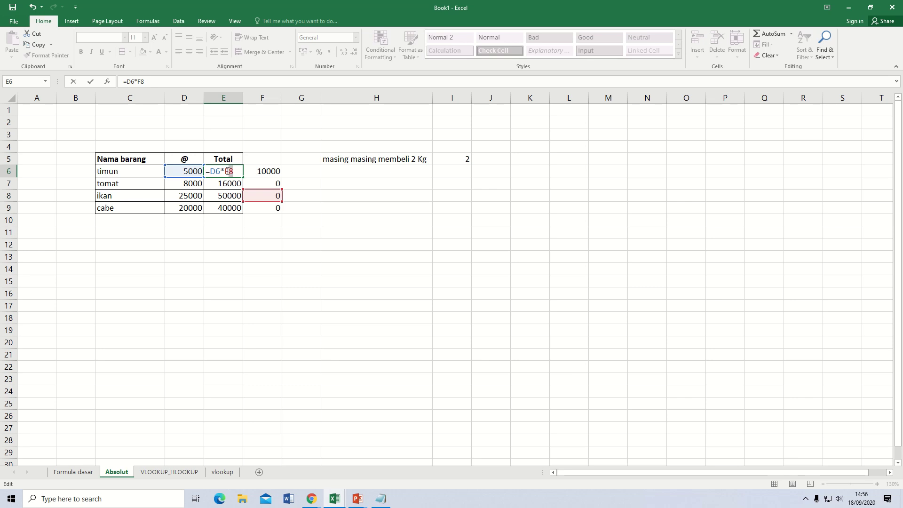
{"action": "left_click", "coordinate": [454, 159]}
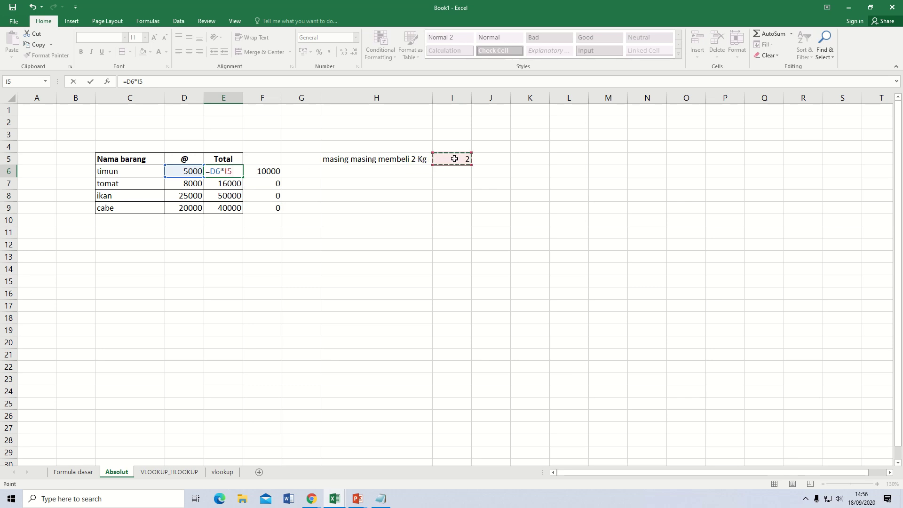
{"action": "key", "text": "F4"}
{"action": "key", "text": "Return"}
Clear the comparison formulas from F6:F9
{"action": "left_click", "coordinate": [278, 173]}
{"action": "left_click_drag", "start_coordinate": [278, 173], "coordinate": [276, 208]}
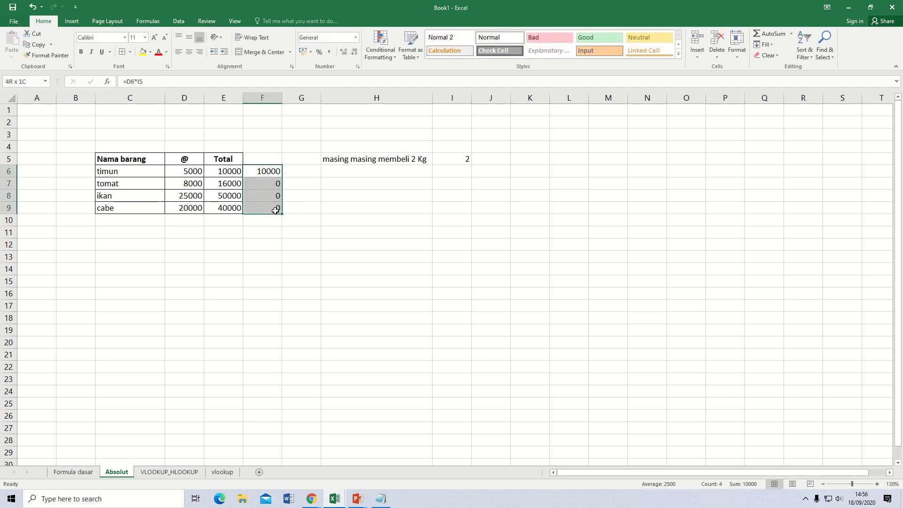
{"action": "key", "text": "Delete"}
{"action": "left_click", "coordinate": [276, 241]}
{"action": "left_click", "coordinate": [389, 222]}
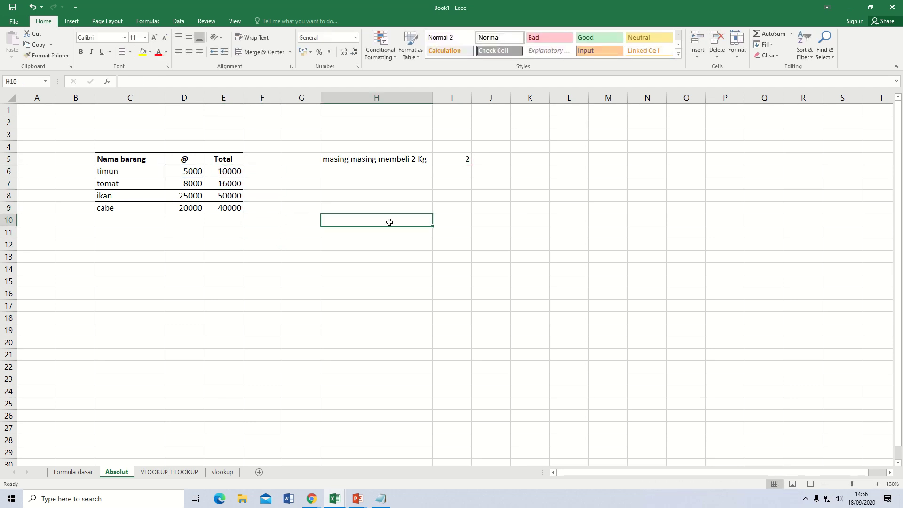
{"action": "left_click", "coordinate": [213, 247]}
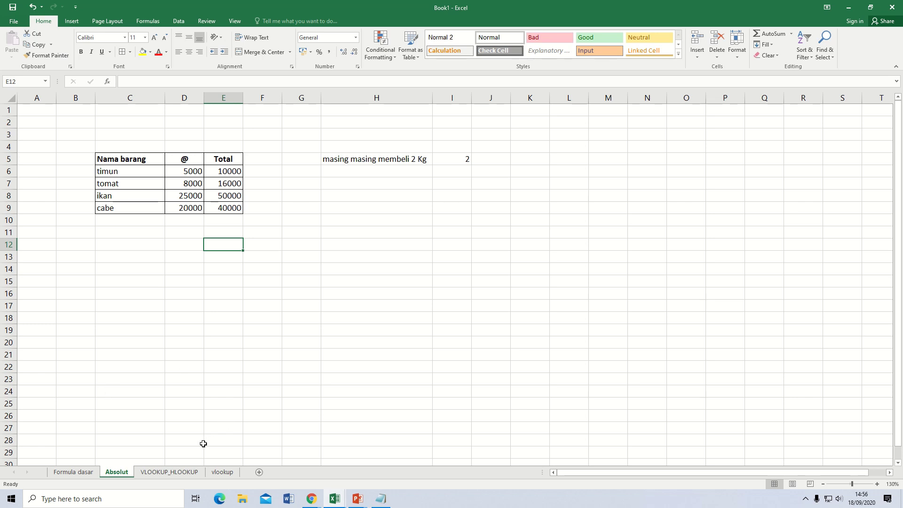
On the VLOOKUP_HLOOKUP sheet, apply borders to every cell of the VLOOKUP table H5:J8
{"action": "left_click", "coordinate": [180, 473]}
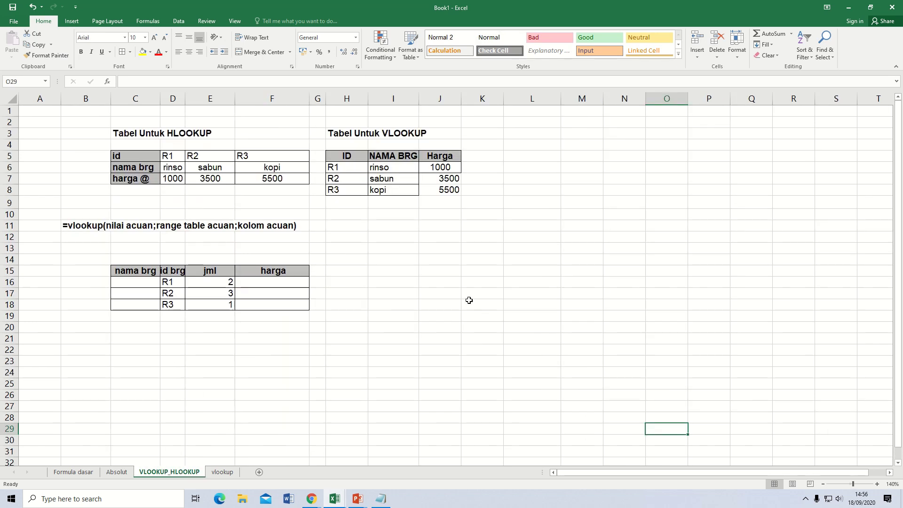
{"action": "left_click", "coordinate": [877, 485]}
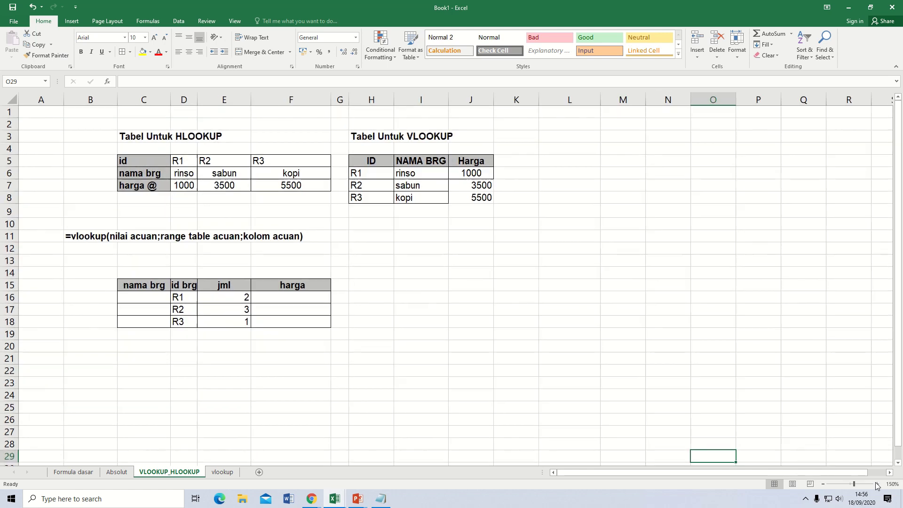
{"action": "left_click", "coordinate": [878, 484]}
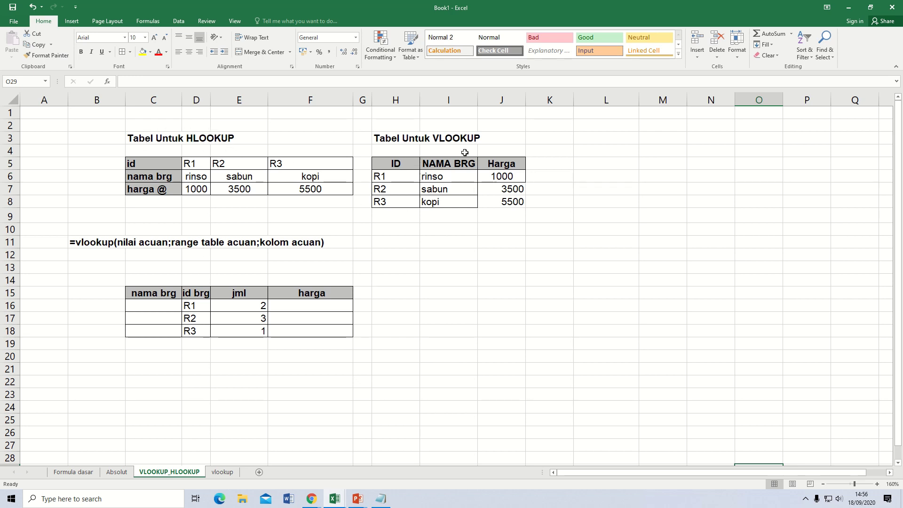
{"action": "left_click_drag", "start_coordinate": [399, 164], "coordinate": [512, 203]}
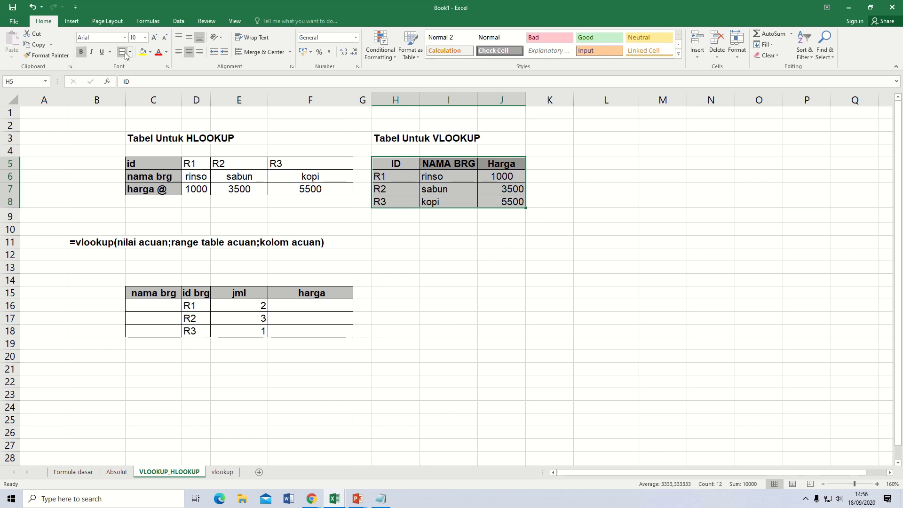
{"action": "left_click", "coordinate": [403, 315]}
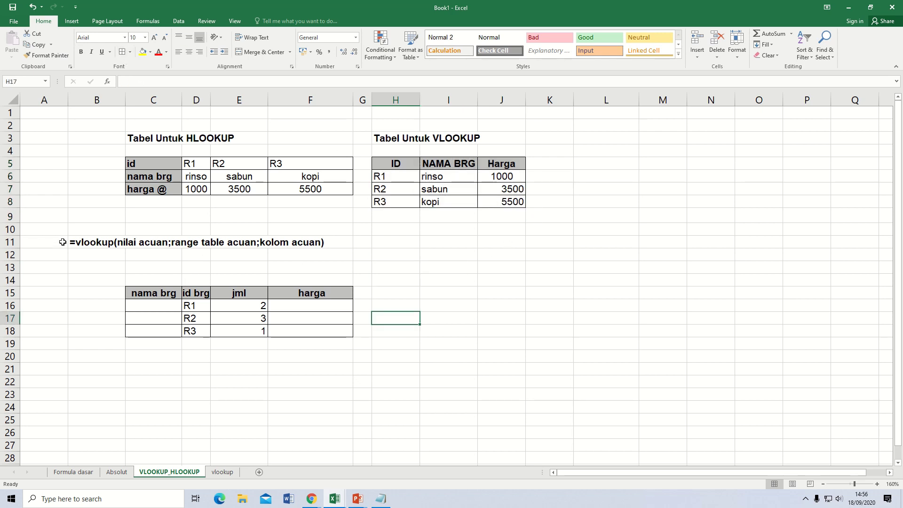
Copy the vlookup syntax text from B11, including its leading apostrophe, into B12
{"action": "left_click", "coordinate": [101, 257]}
{"action": "left_click", "coordinate": [230, 245]}
{"action": "left_click", "coordinate": [82, 251]}
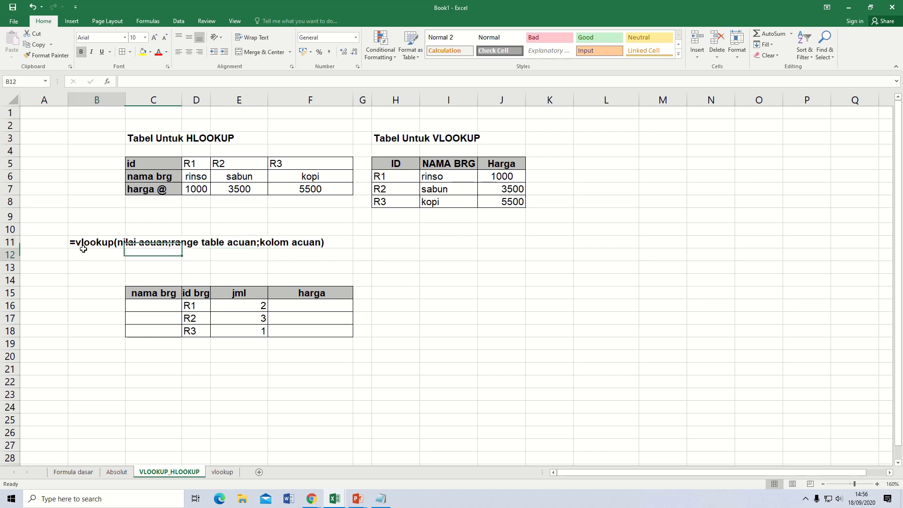
{"action": "double_click", "coordinate": [83, 243]}
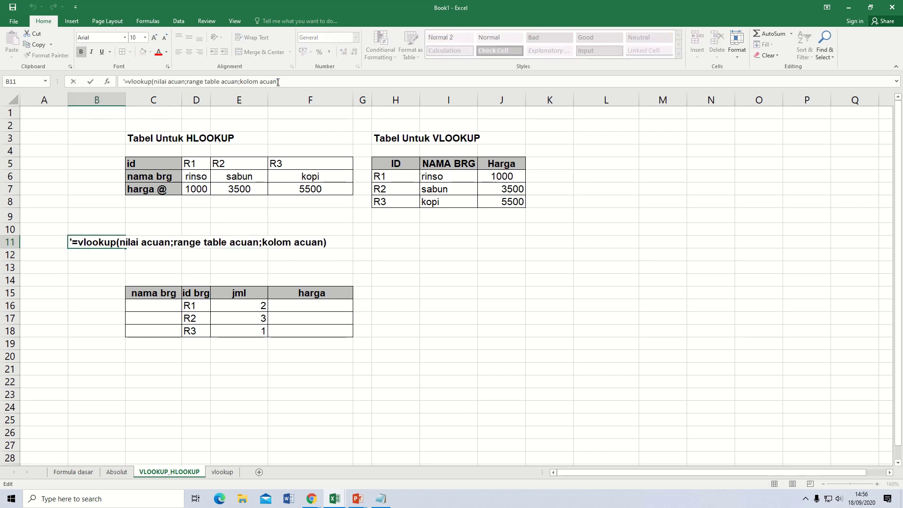
{"action": "left_click", "coordinate": [137, 81]}
{"action": "mouse_move", "coordinate": [291, 82]}
{"action": "left_mouse_down"}
{"action": "mouse_move", "coordinate": [126, 82]}
{"action": "mouse_move", "coordinate": [279, 82]}
{"action": "left_mouse_up"}
{"action": "left_click", "coordinate": [125, 82]}
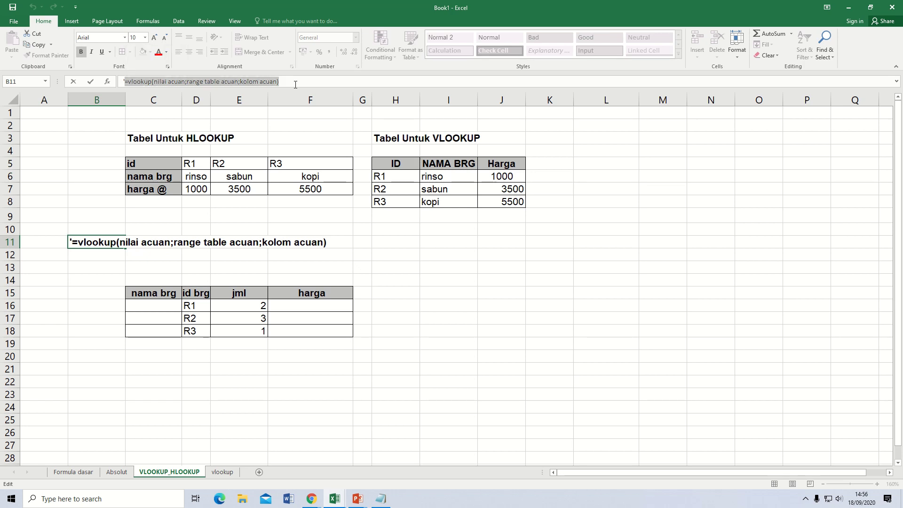
{"action": "key", "text": "ctrl+c"}
{"action": "left_click", "coordinate": [291, 81]}
{"action": "left_click_drag", "start_coordinate": [282, 81], "coordinate": [112, 81]}
{"action": "left_click", "coordinate": [89, 254]}
{"action": "key", "text": "ctrl+v"}
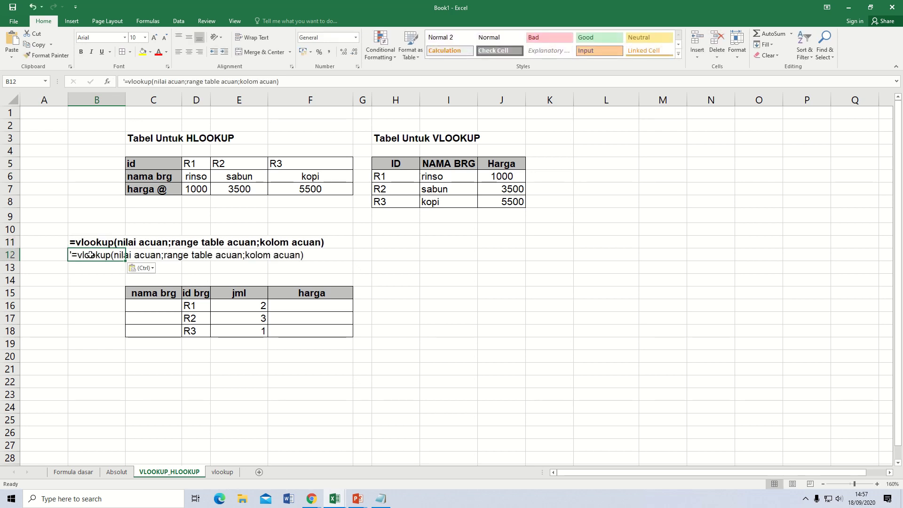
Edit the syntax text in B12 to read =hlookup(nilai acuan;range table acuan;baris acuan)
{"action": "double_click", "coordinate": [83, 255]}
{"action": "key", "text": "BackSpace"}
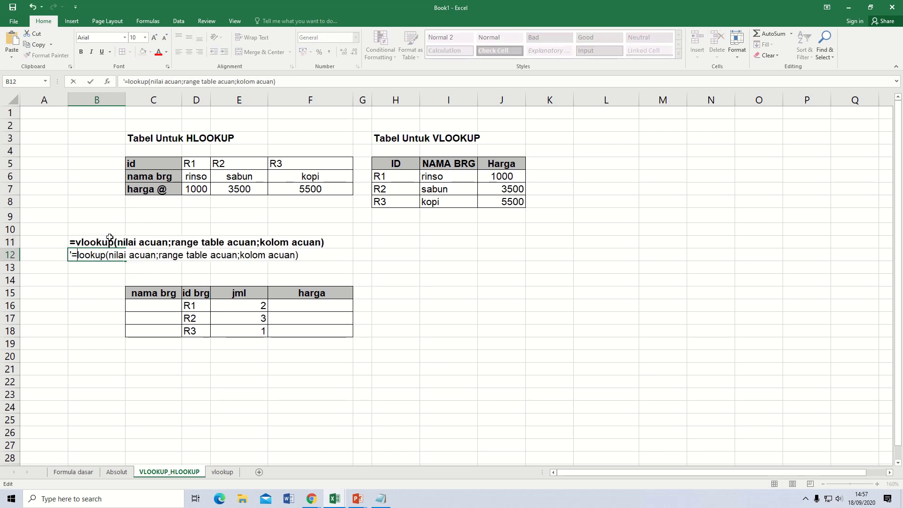
{"action": "type", "text": "h"}
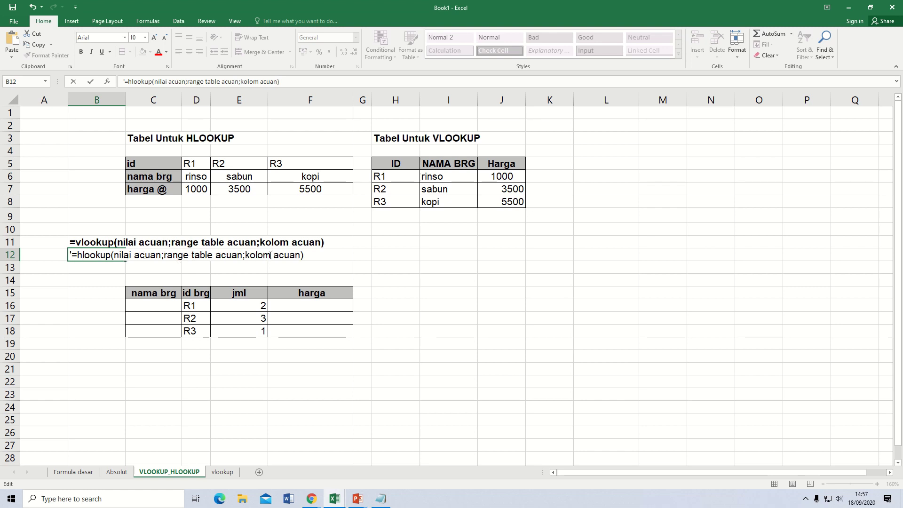
{"action": "key", "text": "BackSpace"}
{"action": "key", "text": "BackSpace"}
{"action": "key", "text": "BackSpace"}
{"action": "key", "text": "BackSpace"}
{"action": "key", "text": "BackSpace"}
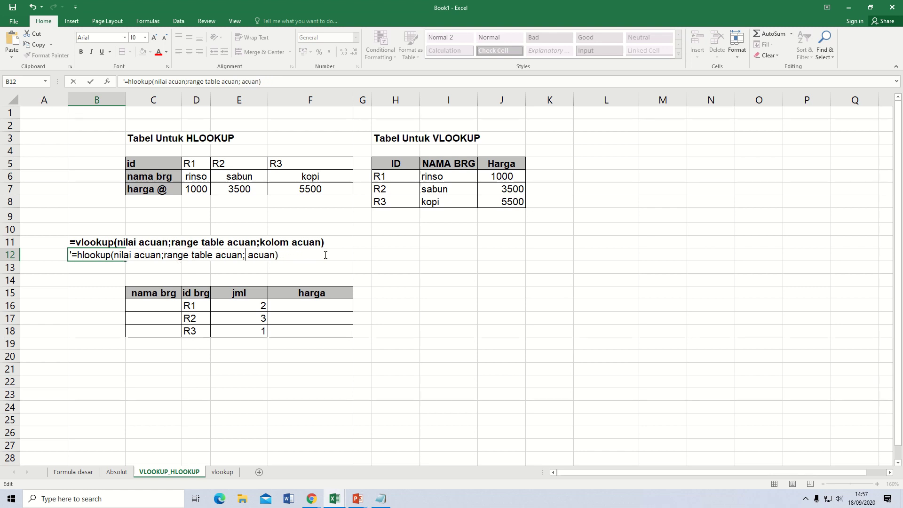
{"action": "type", "text": "baris"}
{"action": "key", "text": "Return"}
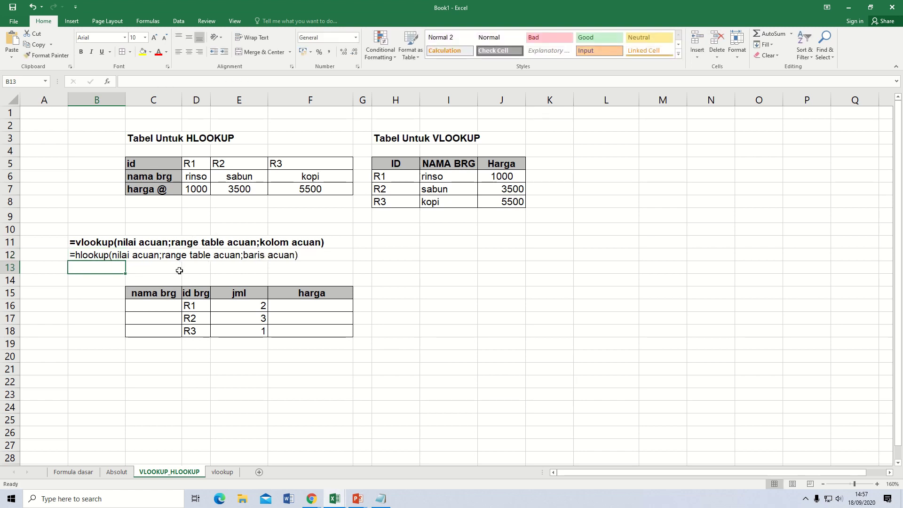
Examine the worksheet's columns C to E and rows 1 to 5 to distinguish columns (kolom) from rows (baris)
{"action": "left_click", "coordinate": [153, 99]}
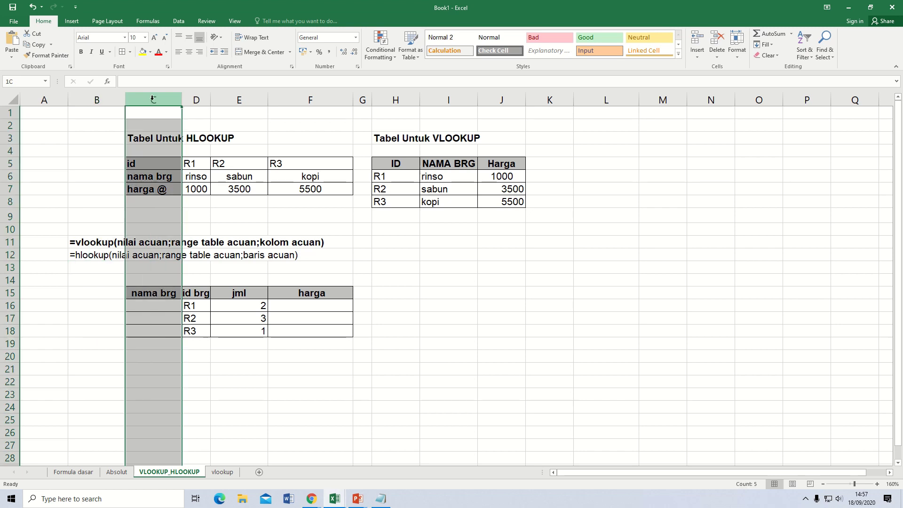
{"action": "left_click", "coordinate": [196, 99]}
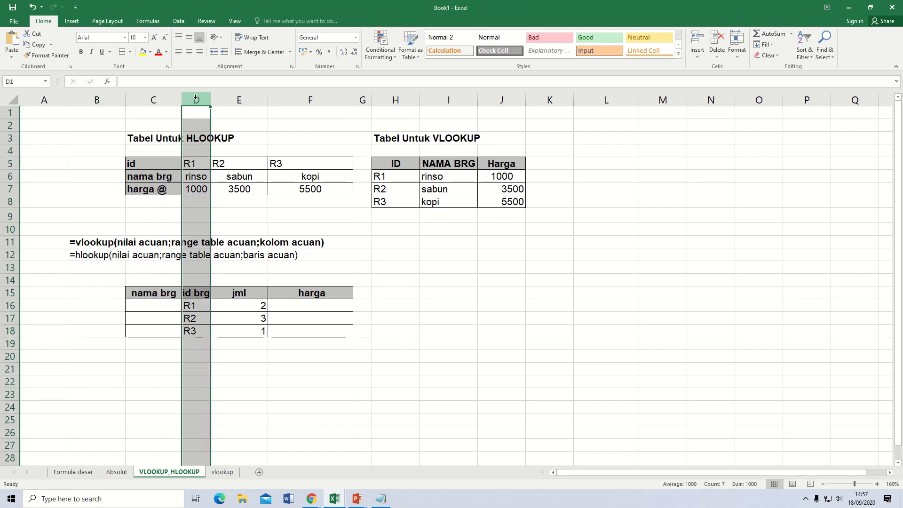
{"action": "left_click", "coordinate": [239, 99]}
{"action": "left_click", "coordinate": [85, 150]}
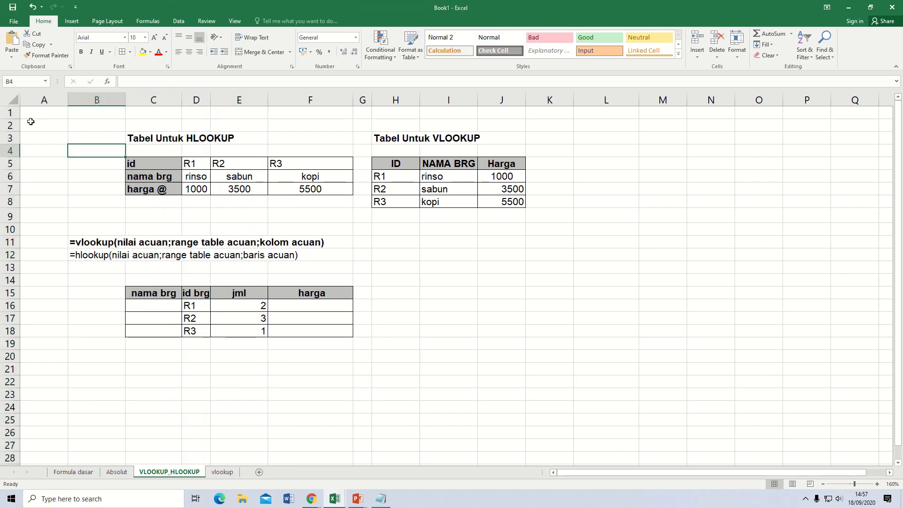
{"action": "left_click", "coordinate": [32, 115]}
{"action": "left_click", "coordinate": [8, 114]}
{"action": "left_click", "coordinate": [9, 125]}
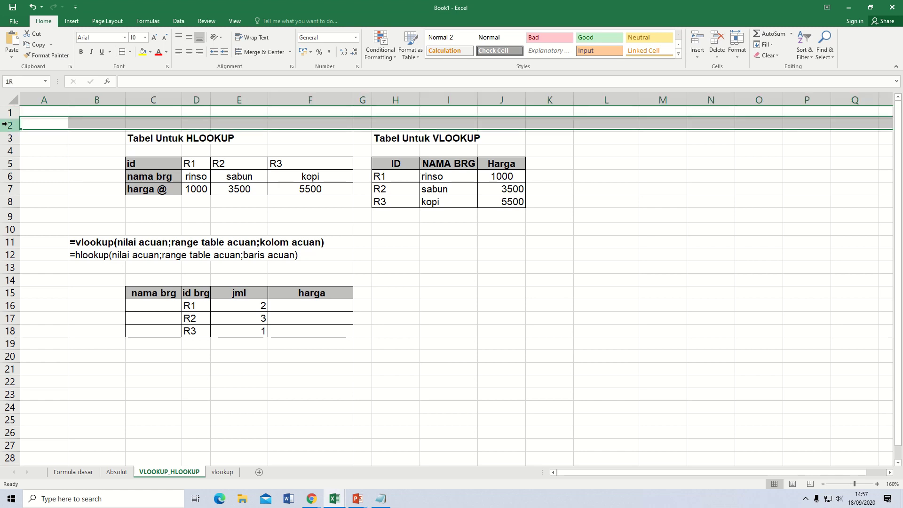
{"action": "left_click", "coordinate": [10, 151]}
{"action": "left_click", "coordinate": [11, 159]}
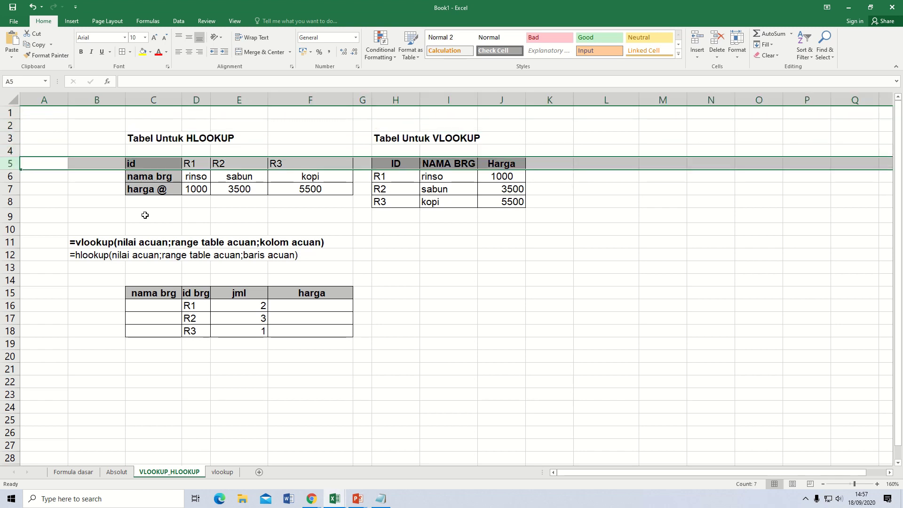
{"action": "left_click", "coordinate": [370, 229]}
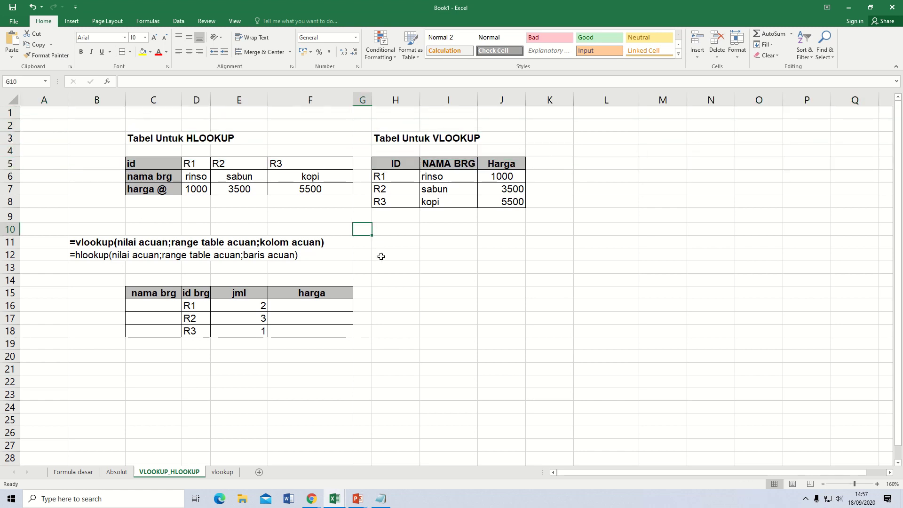
{"action": "left_click", "coordinate": [466, 228]}
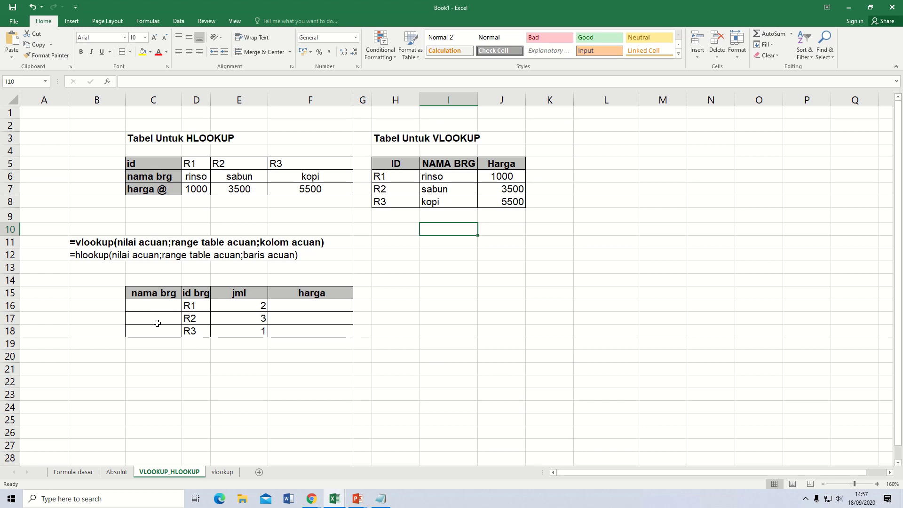
{"action": "left_click", "coordinate": [158, 306]}
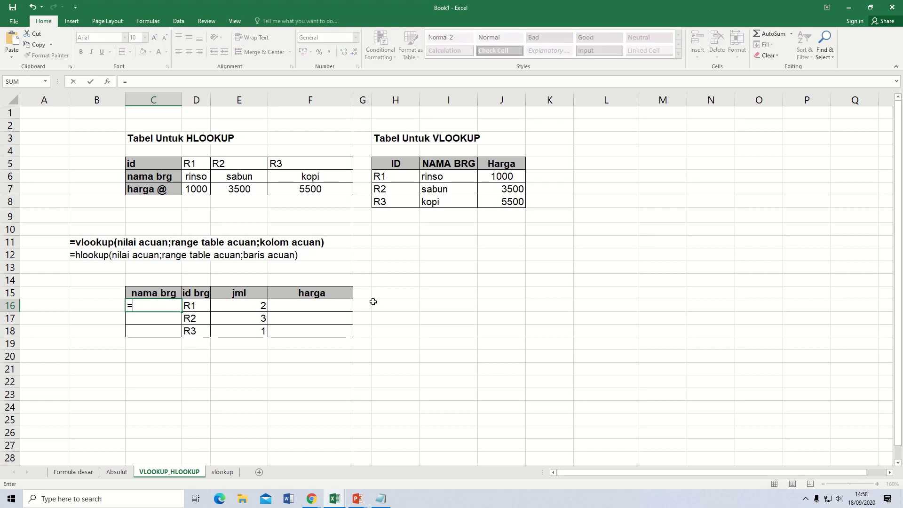
{"action": "left_click", "coordinate": [326, 367]}
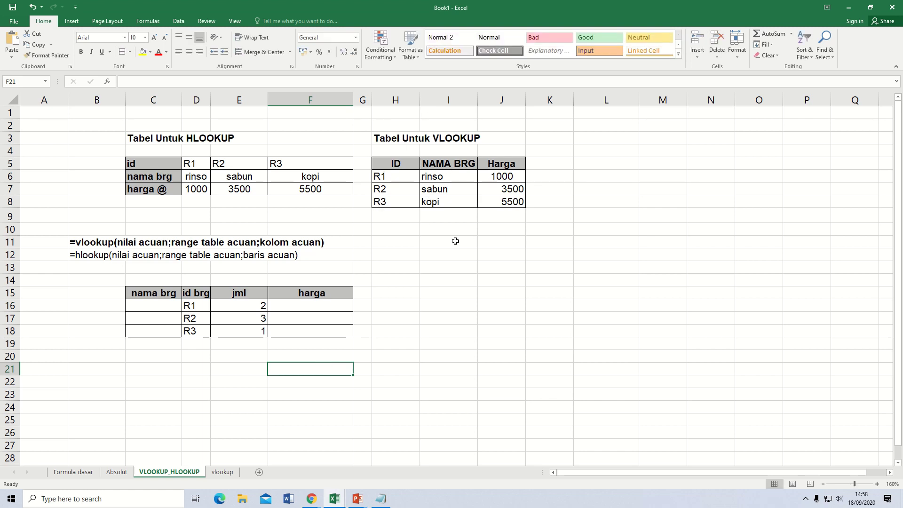
Look up the first item's name in C16 with =VLOOKUP(D16;$H$5:$J$8;2), locking the table range as absolute
{"action": "left_click", "coordinate": [159, 303]}
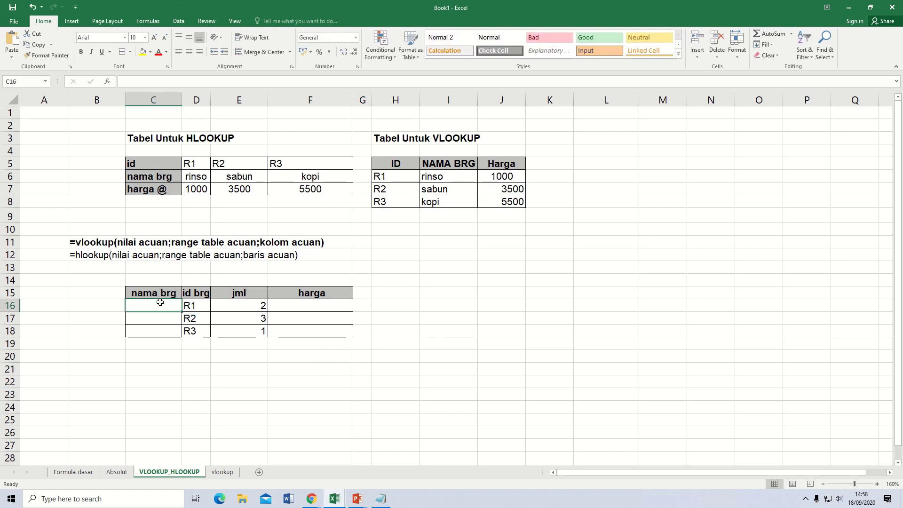
{"action": "type", "text": "="}
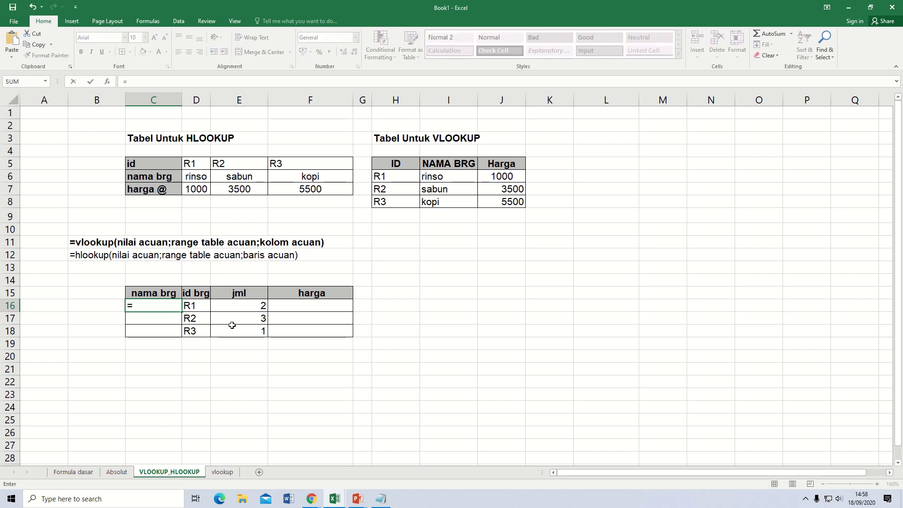
{"action": "type", "text": "vlookup"}
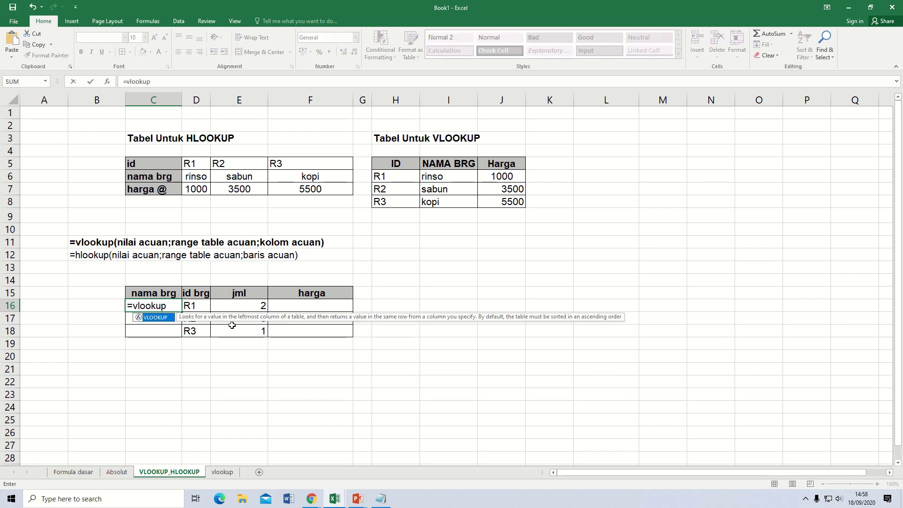
{"action": "type", "text": "("}
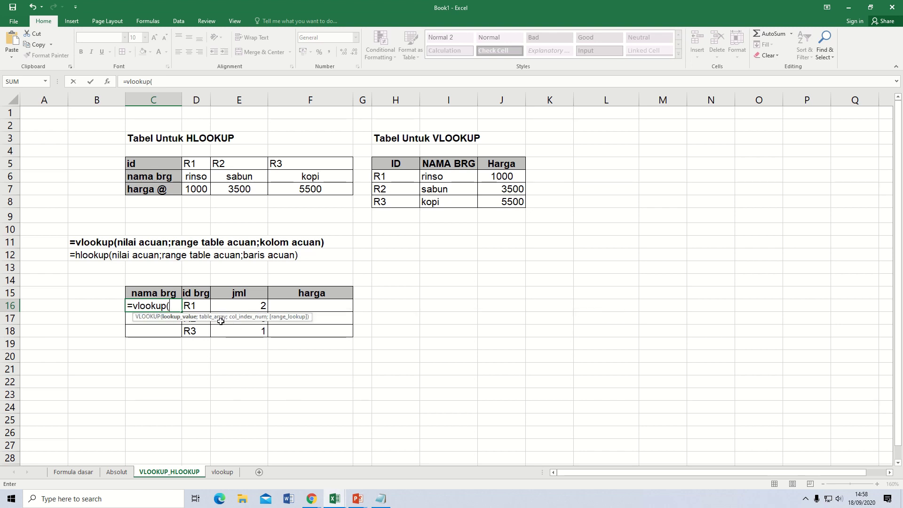
{"action": "left_click", "coordinate": [197, 306]}
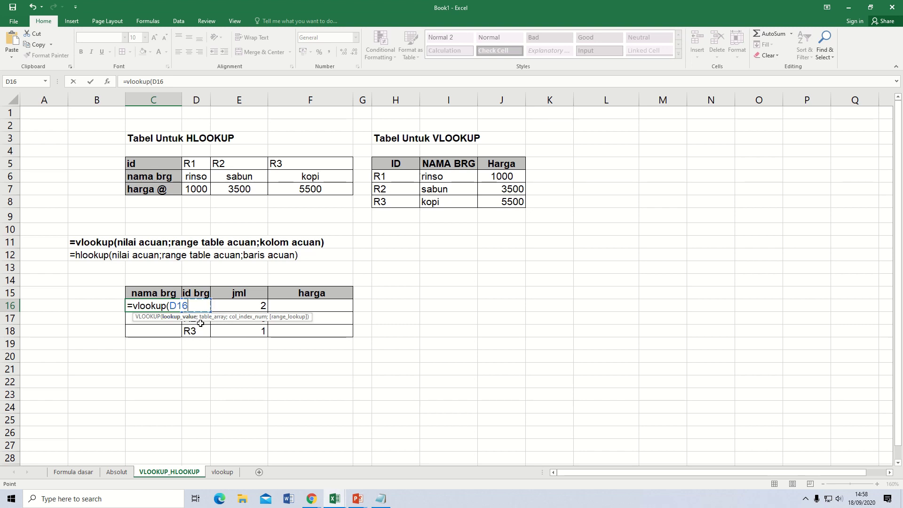
{"action": "type", "text": ";"}
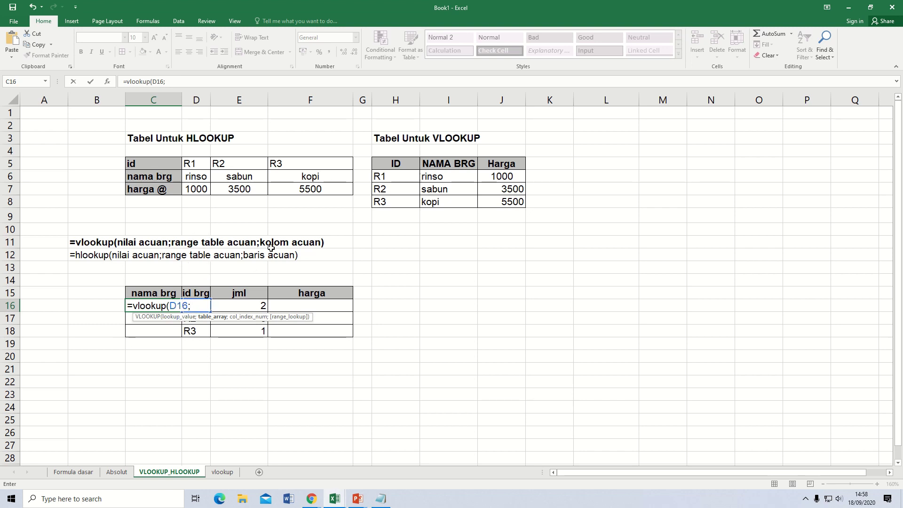
{"action": "left_click", "coordinate": [385, 165]}
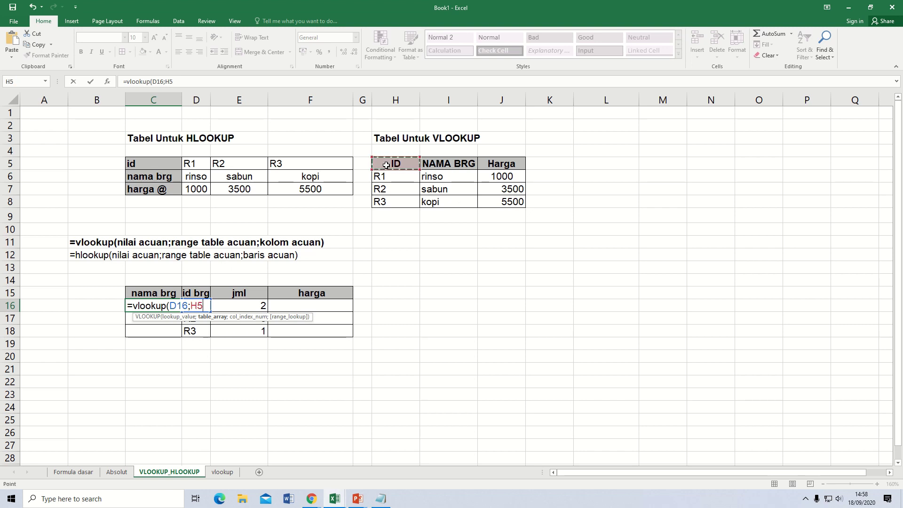
{"action": "left_click_drag", "start_coordinate": [386, 165], "coordinate": [495, 201]}
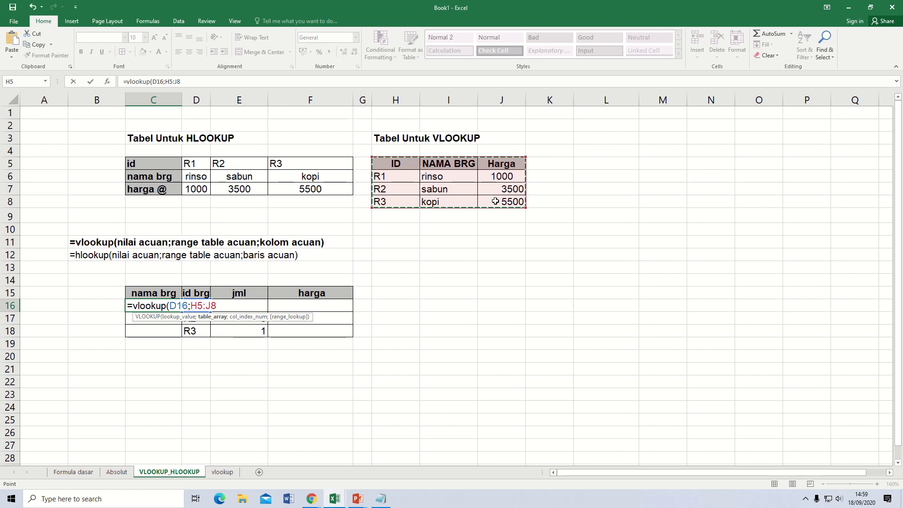
{"action": "key", "text": "F4"}
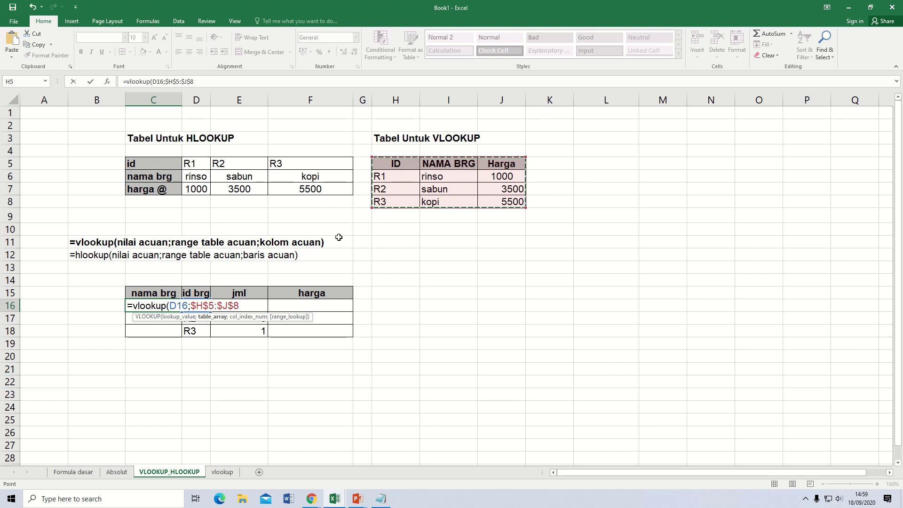
{"action": "type", "text": ";2"}
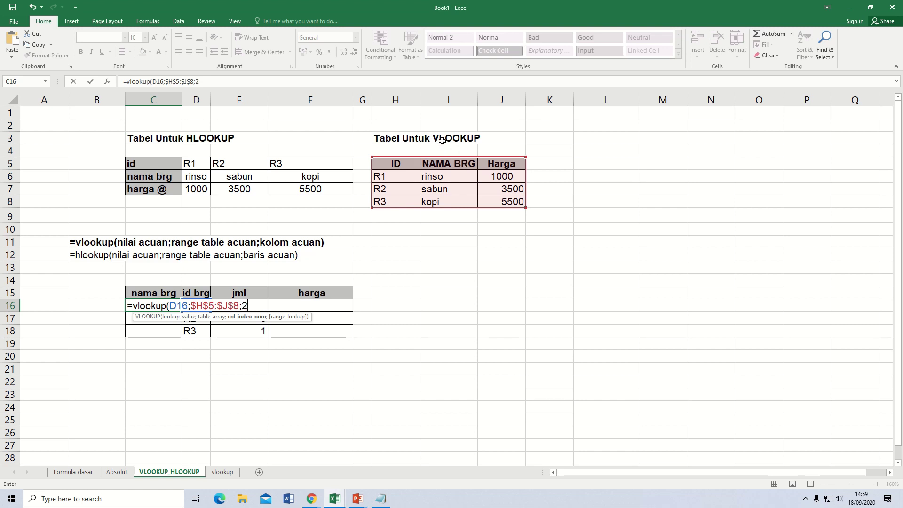
{"action": "key", "text": "Return"}
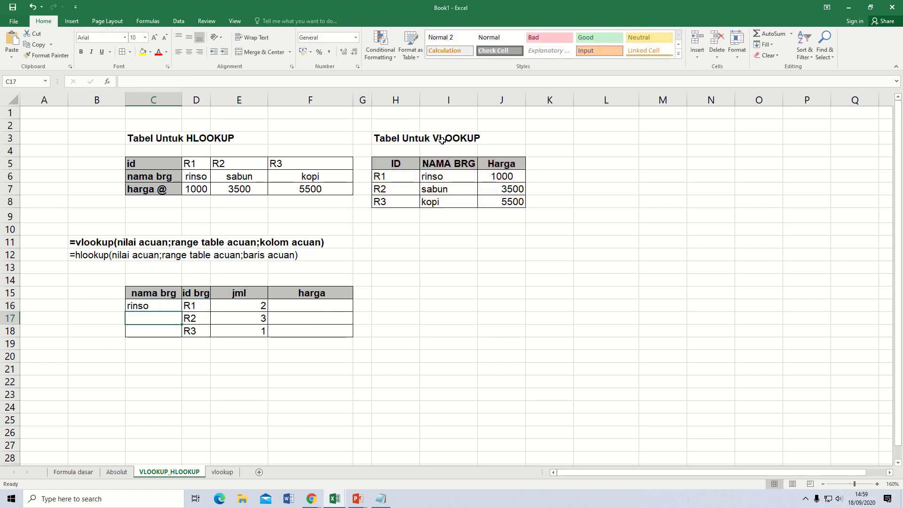
Fill the VLOOKUP formula from C16 down to C18 in the nama brg column
{"action": "left_click", "coordinate": [167, 306]}
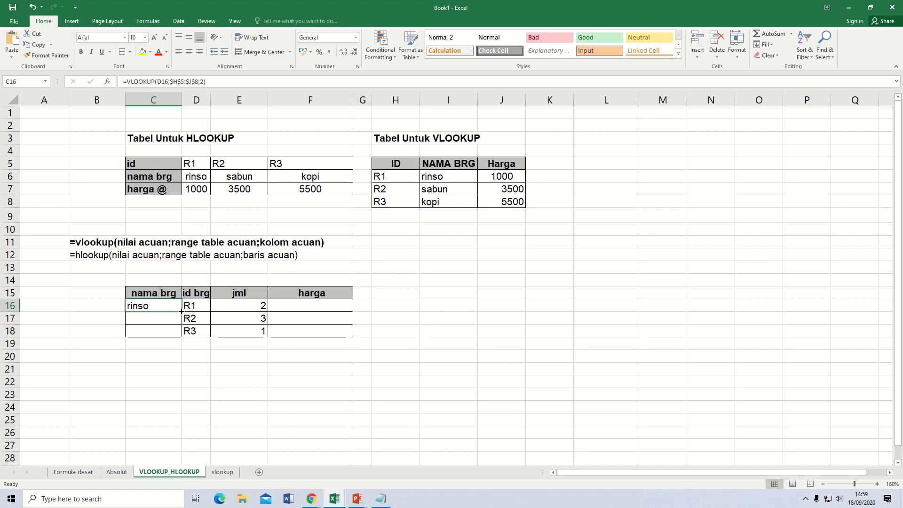
{"action": "left_click_drag", "start_coordinate": [181, 311], "coordinate": [179, 331]}
{"action": "left_click", "coordinate": [177, 332]}
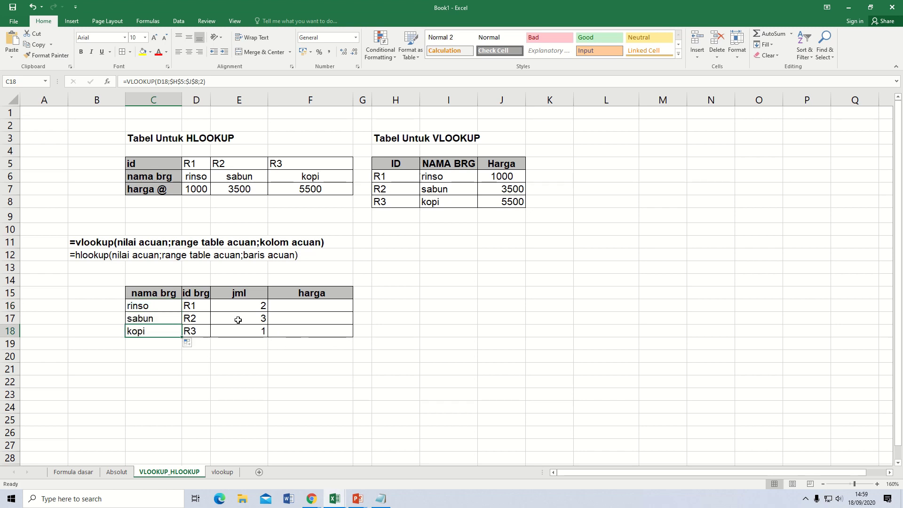
Look up the first item's price in F16 with =HLOOKUP(D16;$C$5:$F$7;3), locking the table range as absolute
{"action": "left_click", "coordinate": [297, 305]}
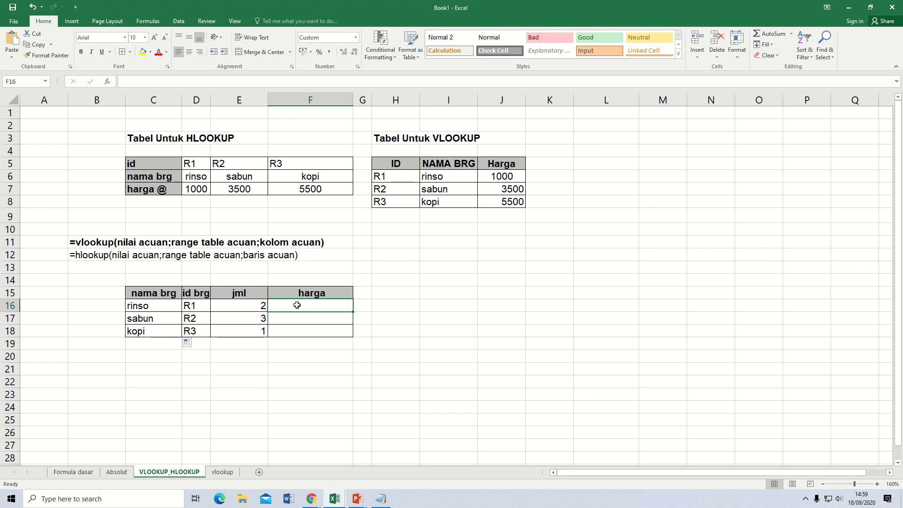
{"action": "type", "text": "-"}
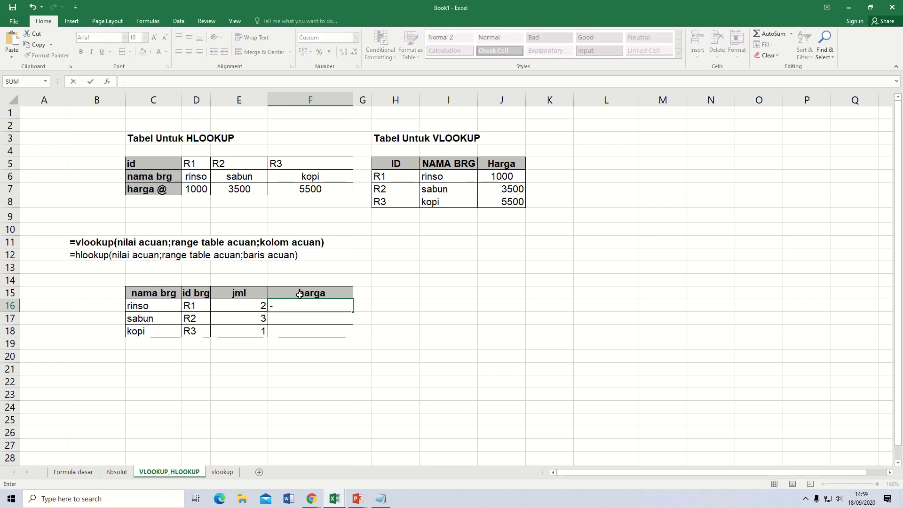
{"action": "key", "text": "BackSpace"}
{"action": "type", "text": "=hlo"}
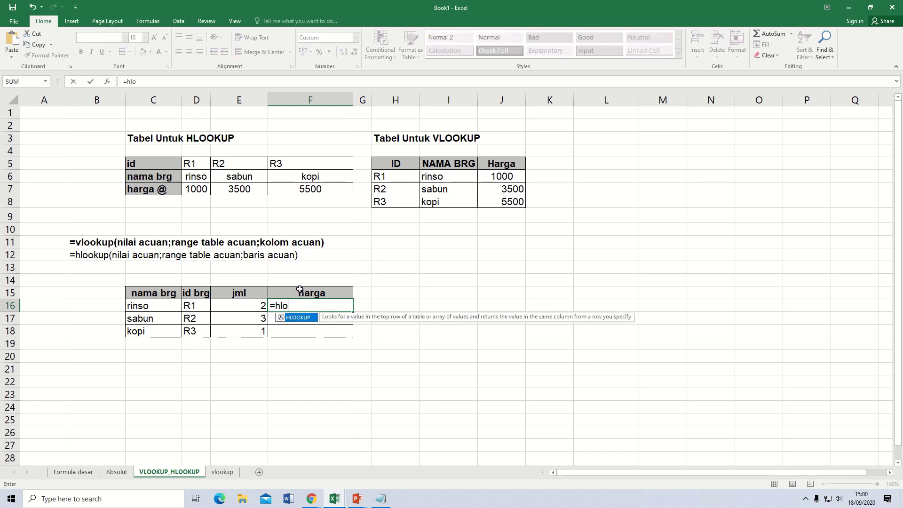
{"action": "type", "text": "okup("}
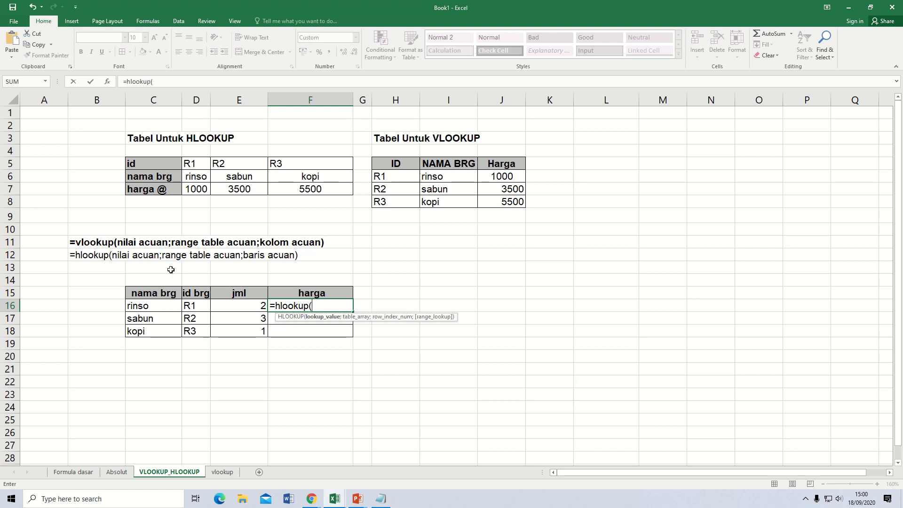
{"action": "left_click", "coordinate": [193, 306]}
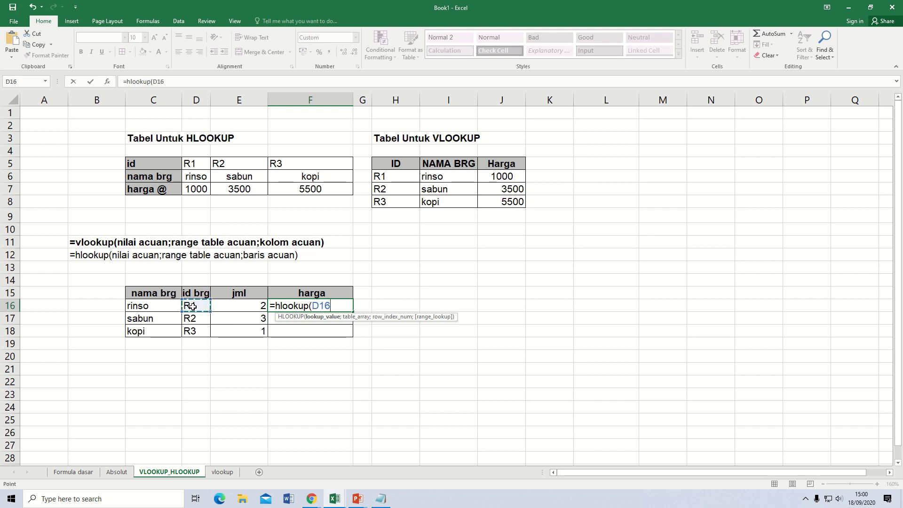
{"action": "type", "text": ";"}
{"action": "left_click_drag", "start_coordinate": [151, 164], "coordinate": [318, 190]}
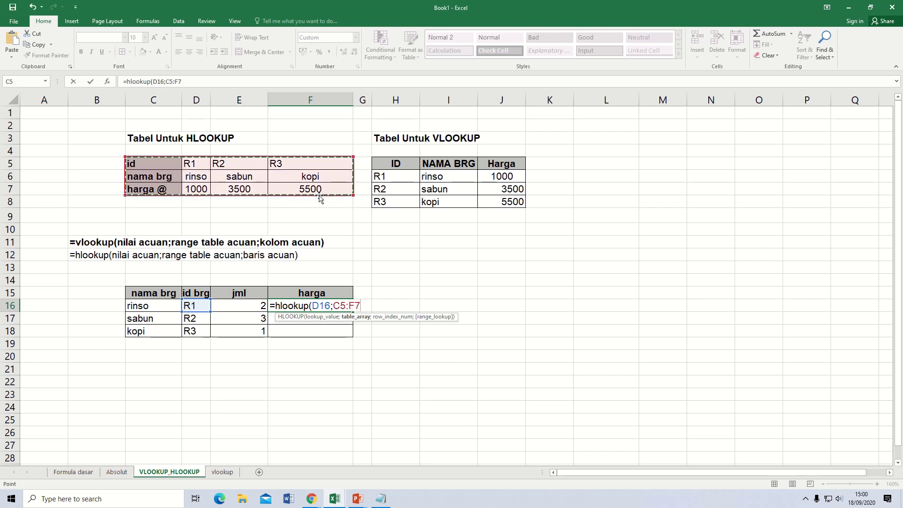
{"action": "key", "text": "F4"}
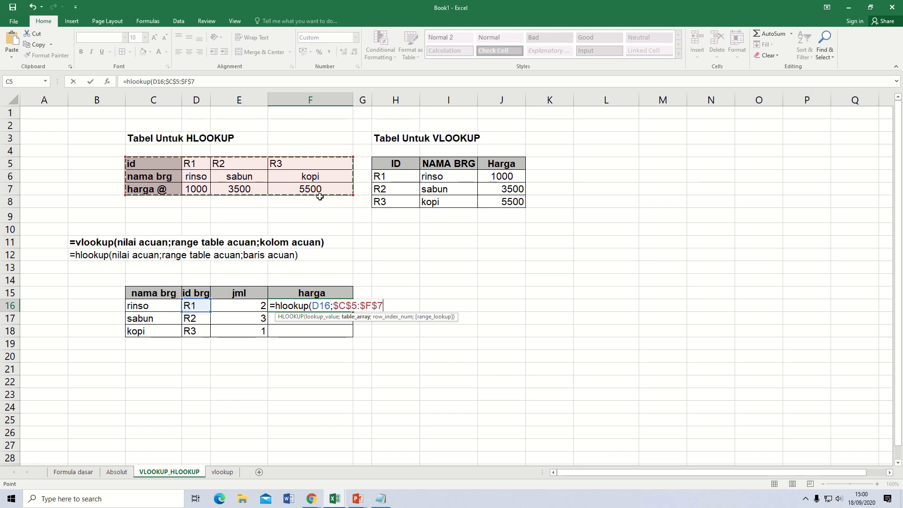
{"action": "type", "text": ";"}
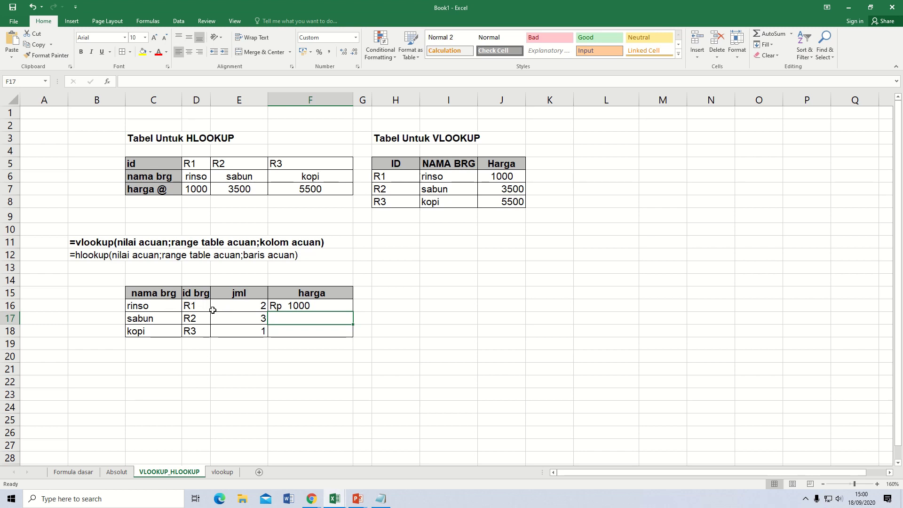
Fill the HLOOKUP formula from F16 down to F18 in the harga column
{"action": "left_click", "coordinate": [307, 304]}
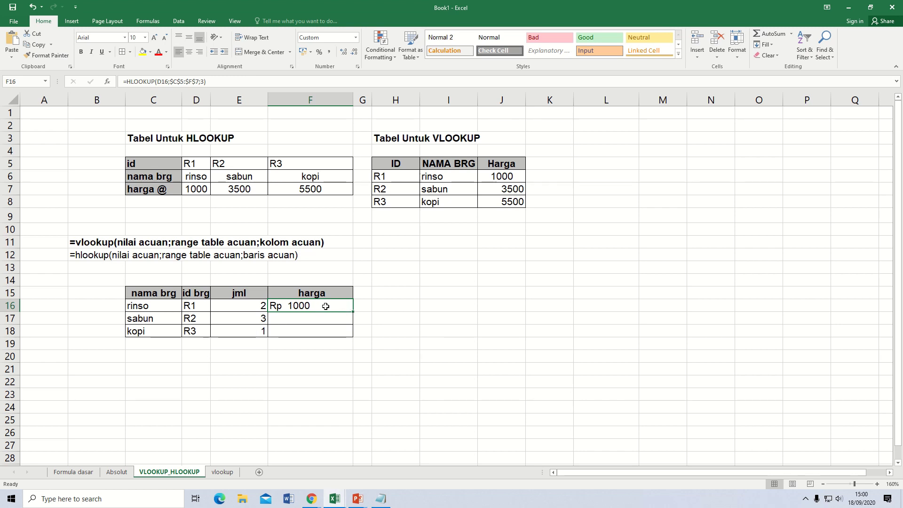
{"action": "left_click_drag", "start_coordinate": [354, 313], "coordinate": [355, 339]}
{"action": "left_click", "coordinate": [397, 328]}
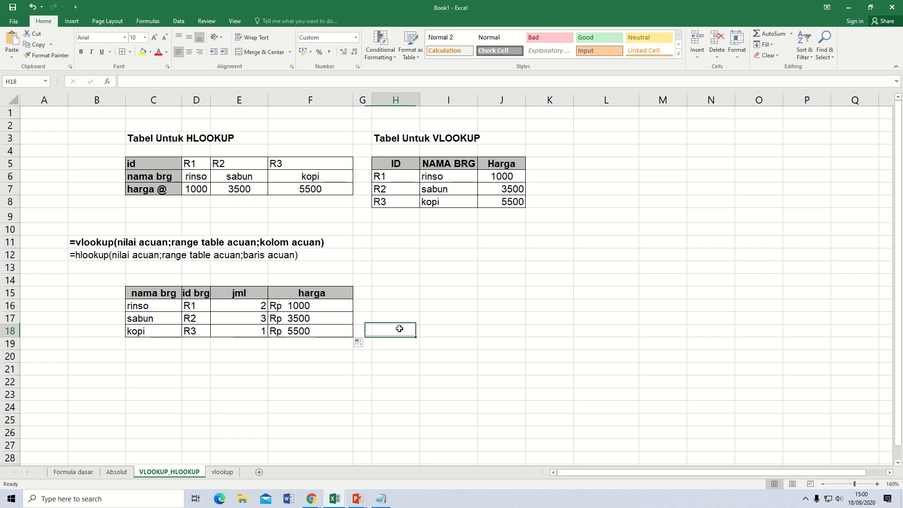
Add the heading Total in G15, beside the harga heading
{"action": "left_click", "coordinate": [376, 307]}
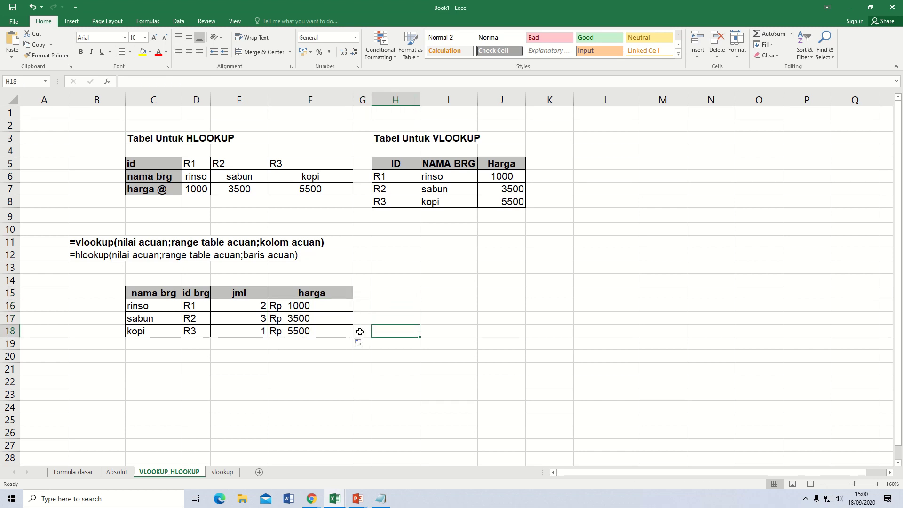
{"action": "left_click", "coordinate": [368, 293]}
{"action": "type", "text": "Total"}
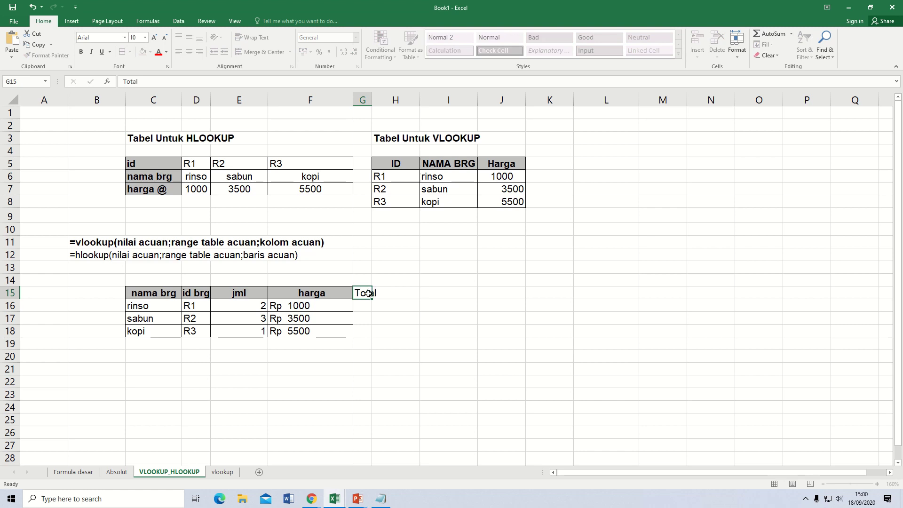
{"action": "key", "text": "Return"}
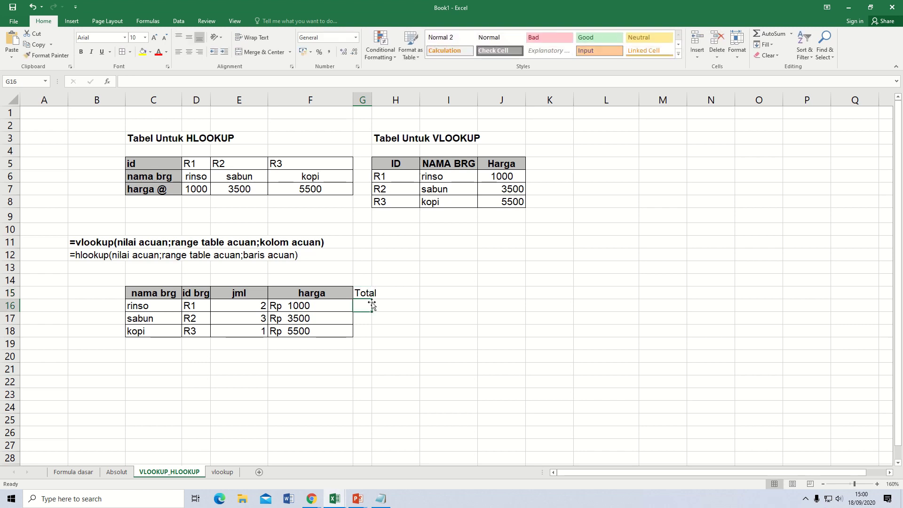
Calculate the first item's total in G16 with =E16*F16
{"action": "type", "text": "="}
{"action": "left_click", "coordinate": [244, 308]}
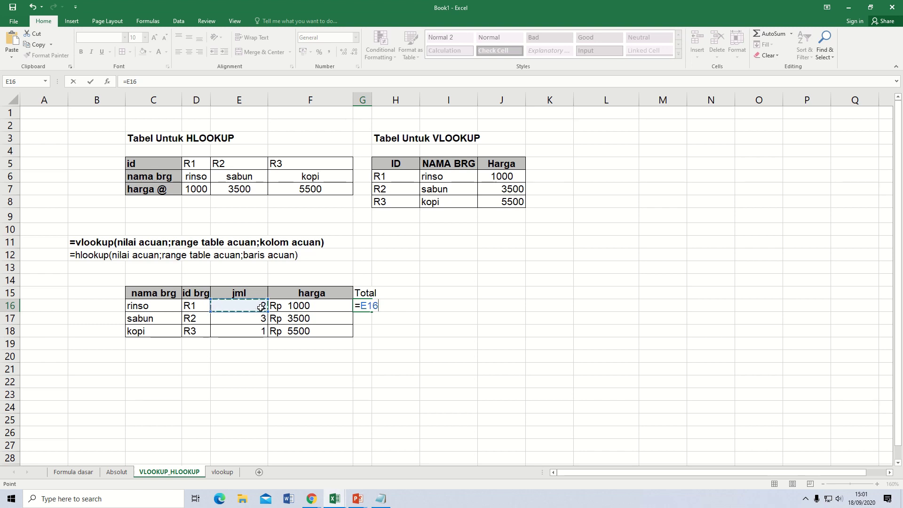
{"action": "type", "text": "*"}
{"action": "left_click", "coordinate": [293, 304]}
{"action": "key", "text": "Return"}
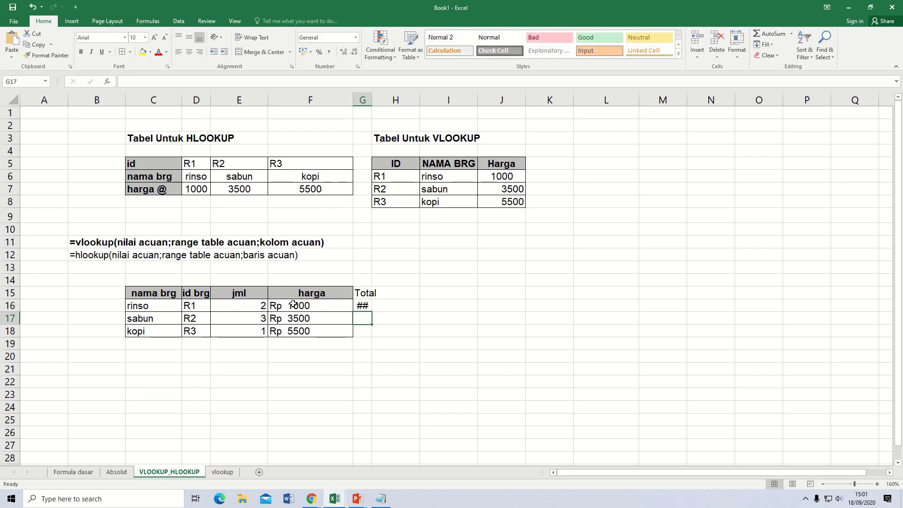
Fill the total formula from G16 down to G18 and merge and center cells G16:H16
{"action": "left_click", "coordinate": [365, 306]}
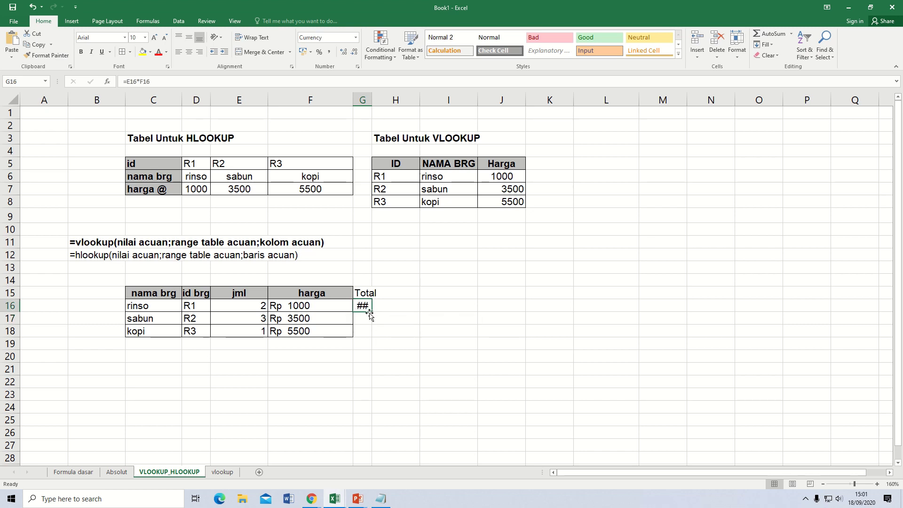
{"action": "mouse_move", "coordinate": [371, 312]}
{"action": "left_mouse_down"}
{"action": "mouse_move", "coordinate": [372, 334]}
{"action": "mouse_move", "coordinate": [374, 305]}
{"action": "left_mouse_up"}
{"action": "left_click", "coordinate": [365, 306]}
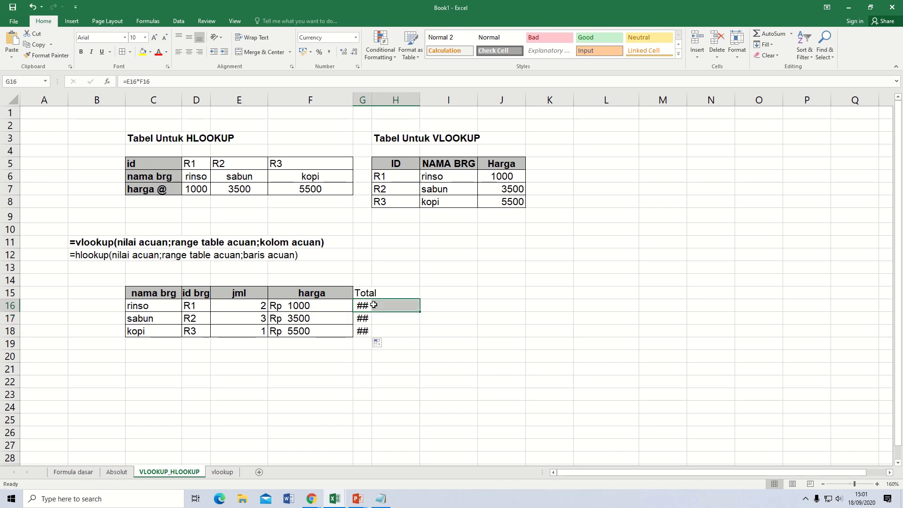
{"action": "left_click", "coordinate": [268, 53]}
{"action": "left_click", "coordinate": [388, 322]}
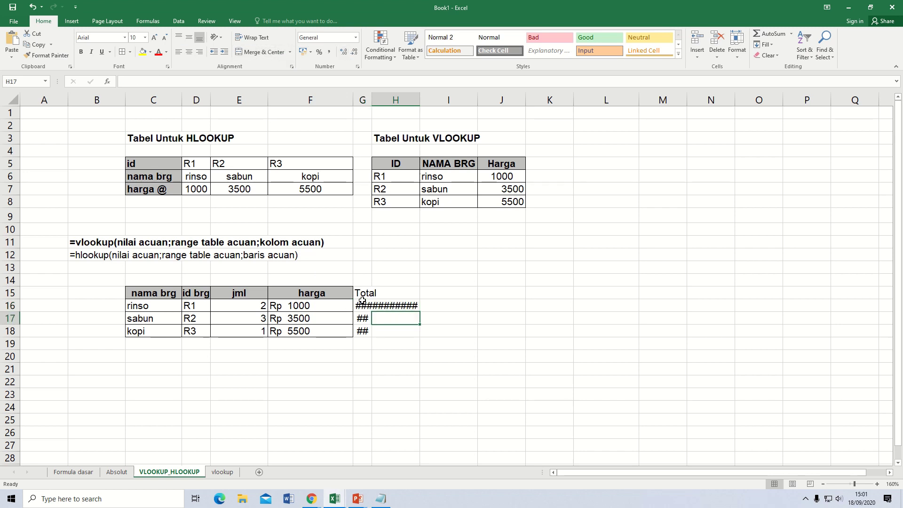
Clear the Total heading and its formulas from G15:H18
{"action": "left_click_drag", "start_coordinate": [362, 296], "coordinate": [372, 332]}
{"action": "key", "text": "Delete"}
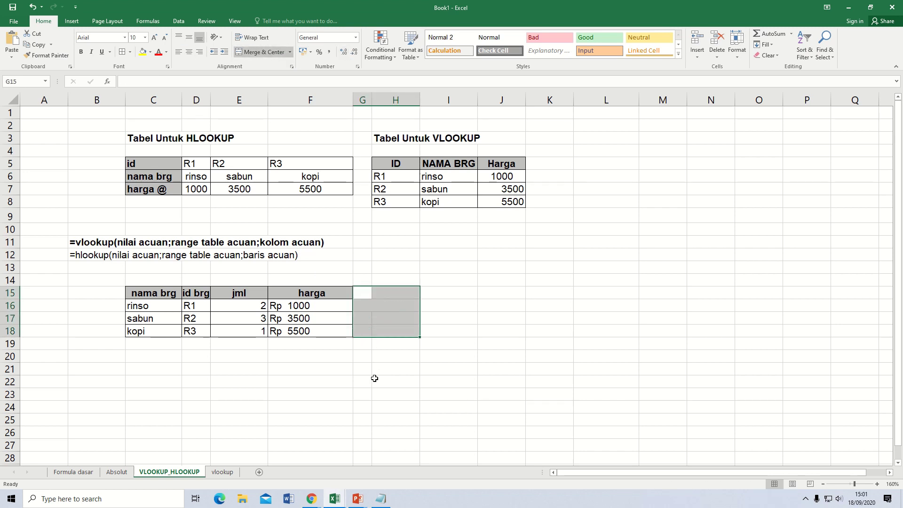
{"action": "left_click", "coordinate": [350, 369]}
{"action": "left_click", "coordinate": [311, 314]}
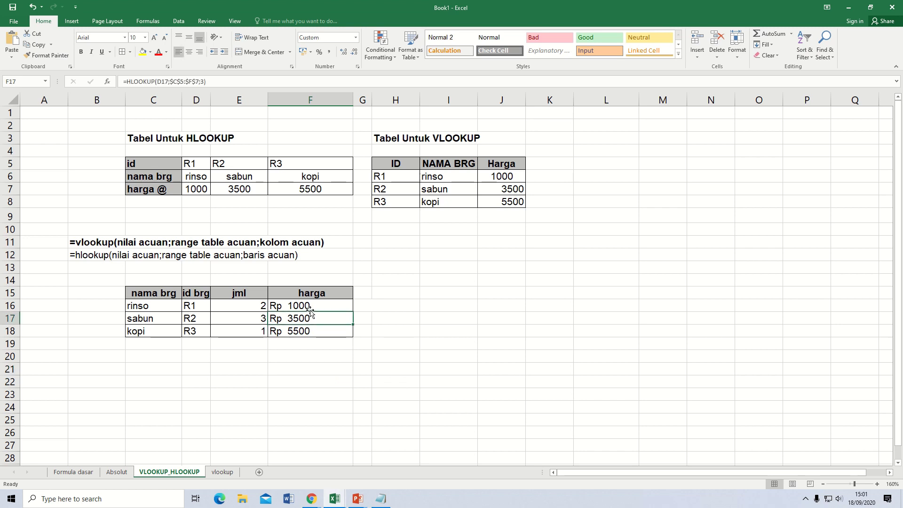
{"action": "left_click", "coordinate": [314, 307]}
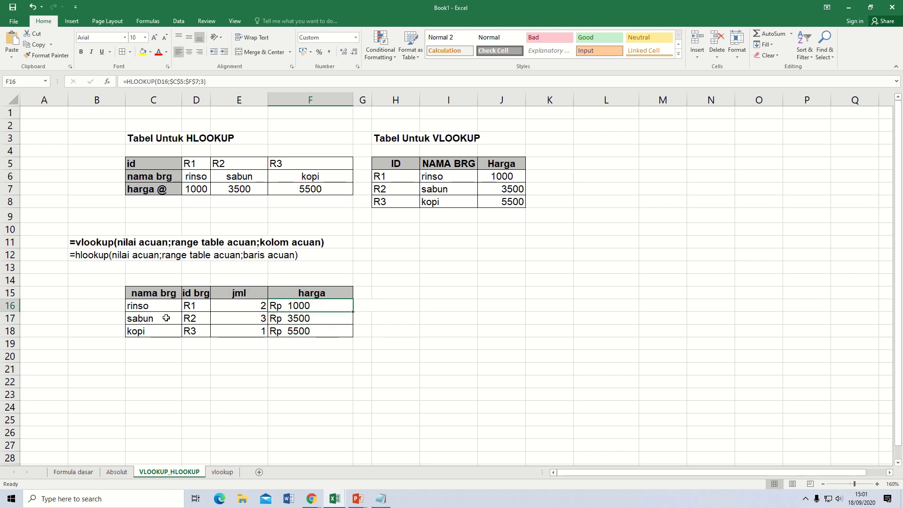
{"action": "left_click", "coordinate": [361, 294]}
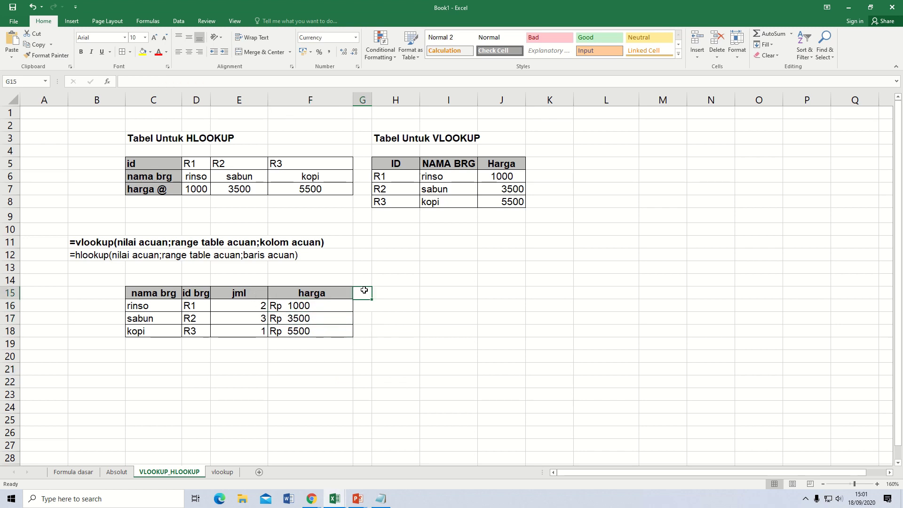
{"action": "left_click", "coordinate": [360, 327]}
{"action": "left_click", "coordinate": [362, 297]}
{"action": "left_click", "coordinate": [359, 322]}
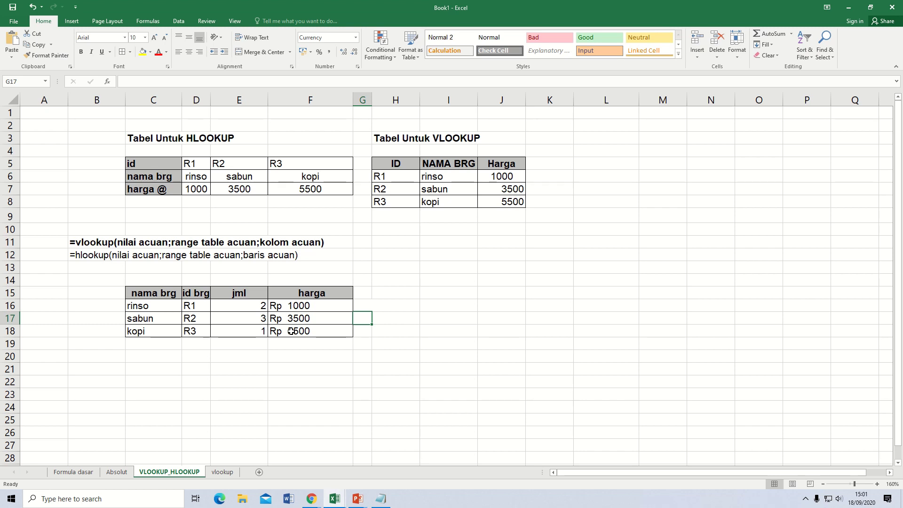
{"action": "left_click_drag", "start_coordinate": [359, 306], "coordinate": [398, 306]}
{"action": "left_click", "coordinate": [358, 318]}
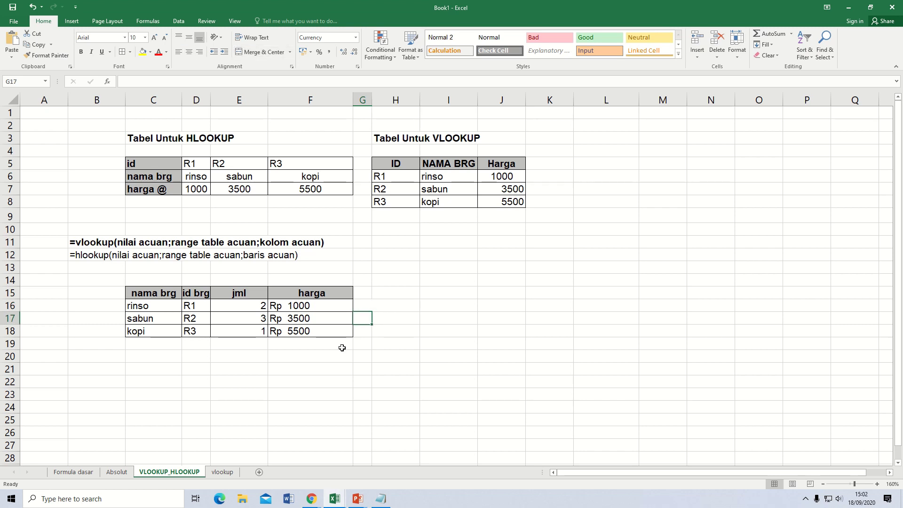